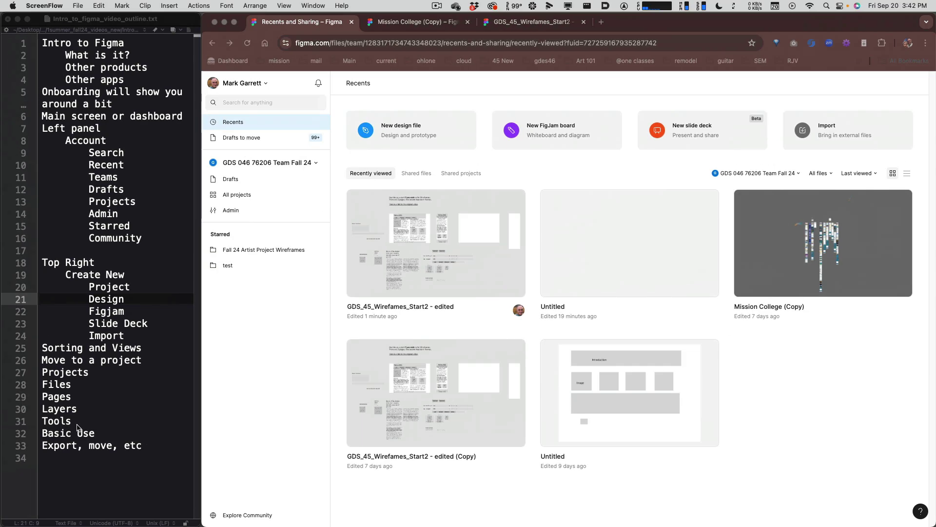
Bring up the UI Design Tool Growth chart image over the browser, examine it, and close it.
left_click(492, 525)
left_click(850, 469)
left_click_drag(935, 114, 461, 93)
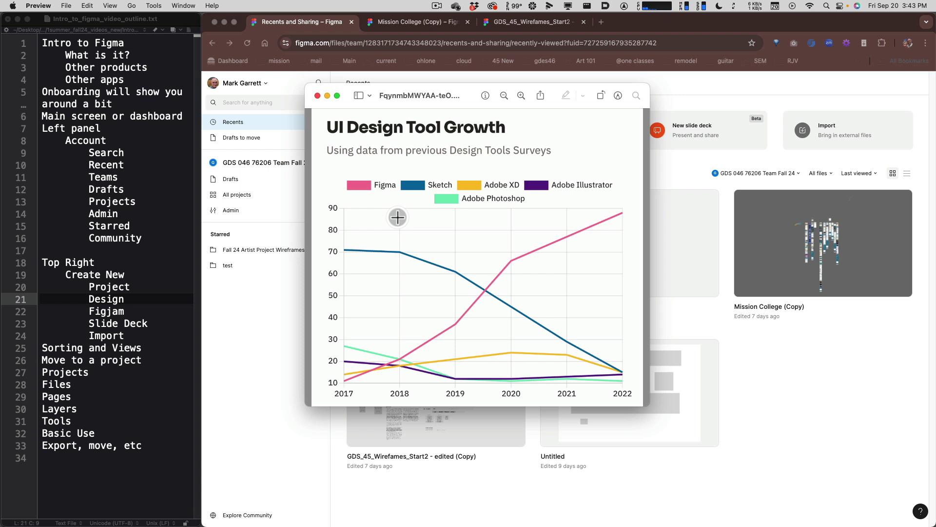
double_click(344, 87)
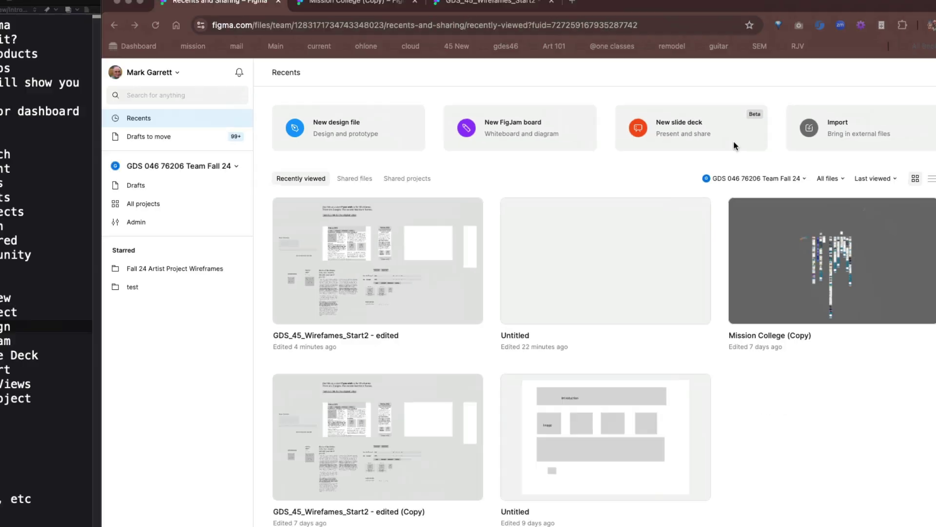
left_click(713, 140)
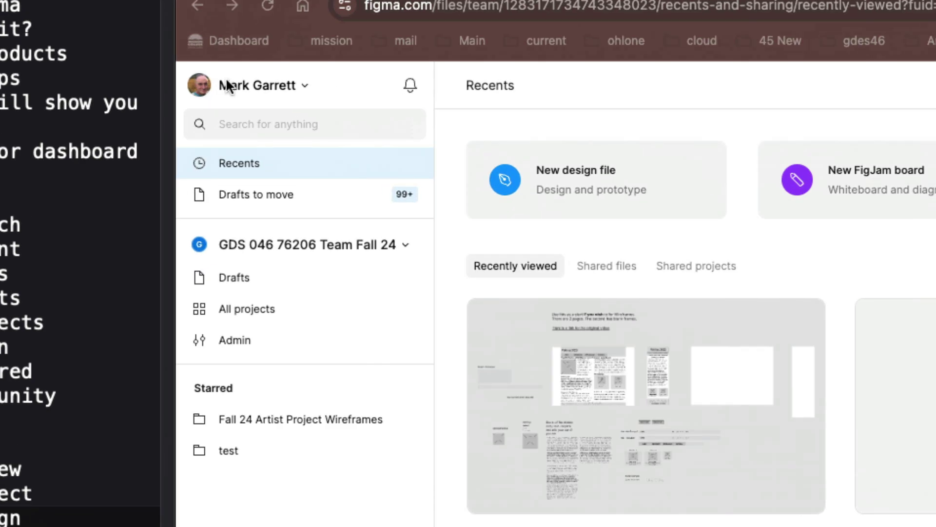
Run the recent search for "test", browse the matching files, and clear the search.
left_click(248, 122)
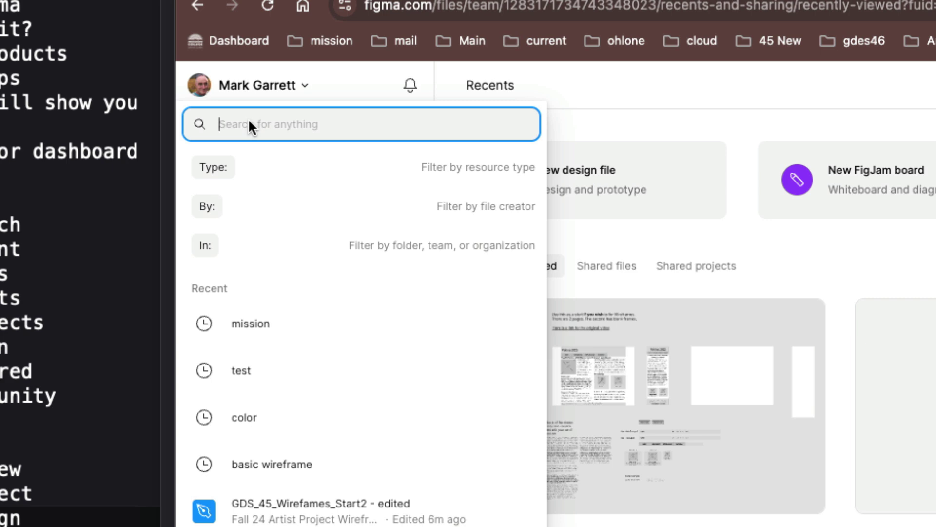
left_click(256, 363)
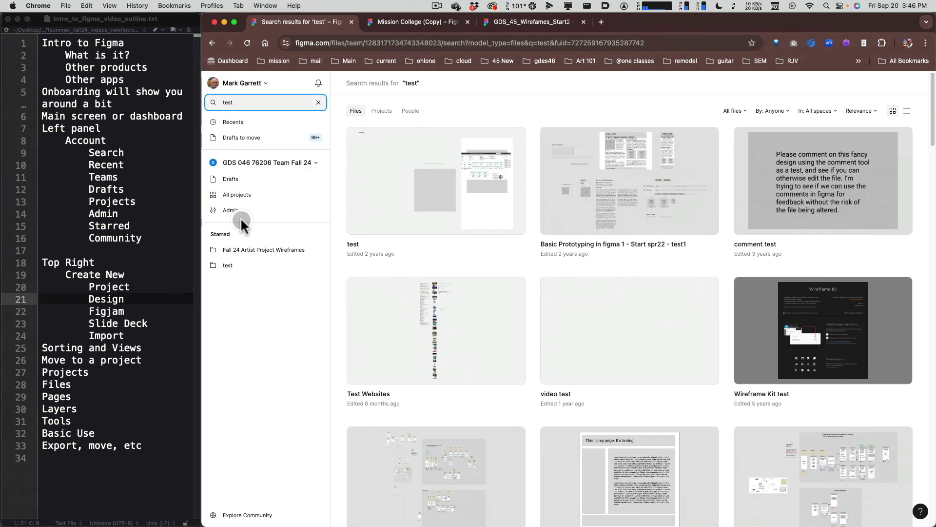
scroll(680, 323, "down", 15)
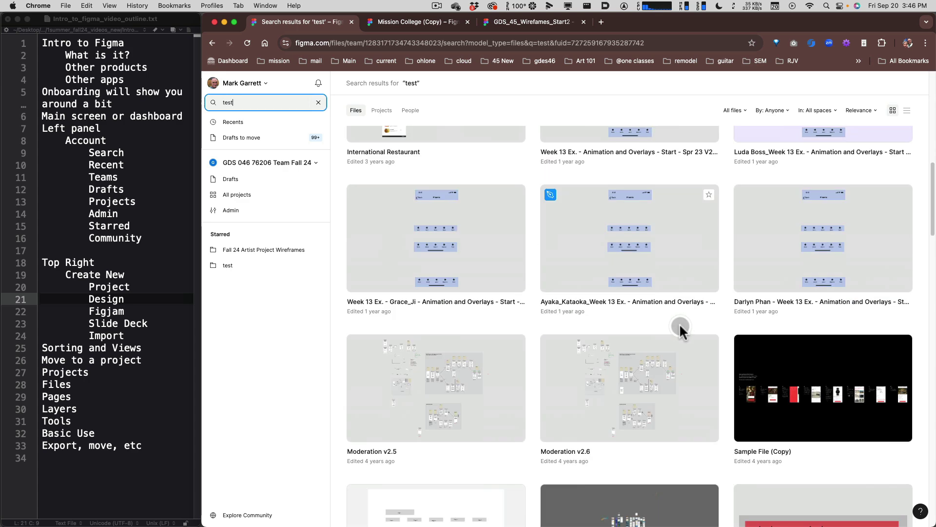
scroll(679, 323, "up", 5)
scroll(680, 323, "up", 7)
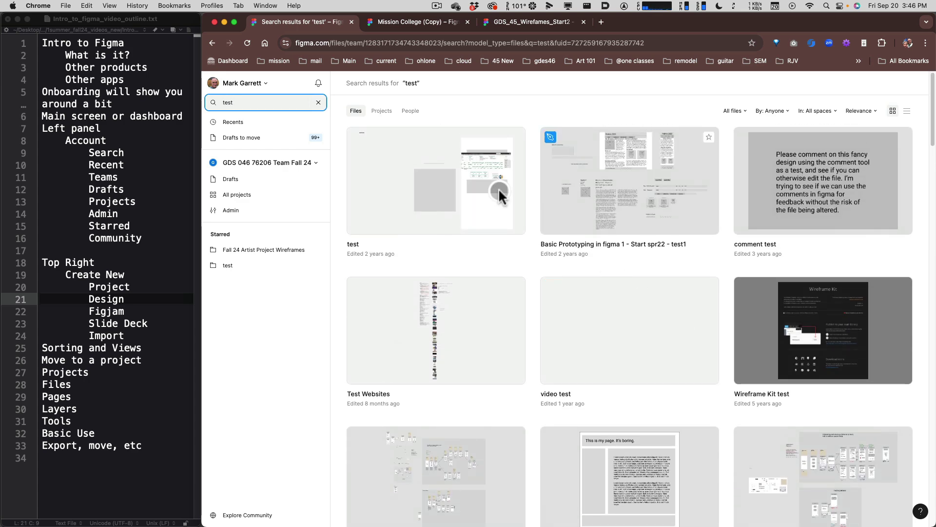
left_click(320, 102)
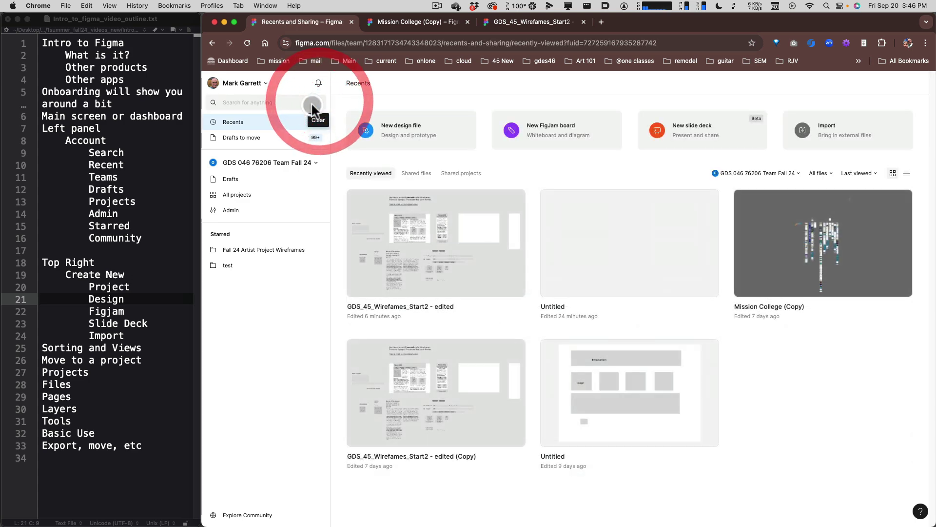
View the recent files and examine the list of available teams without switching away from GDS 046 76206 Team Fall 24.
left_click(235, 121)
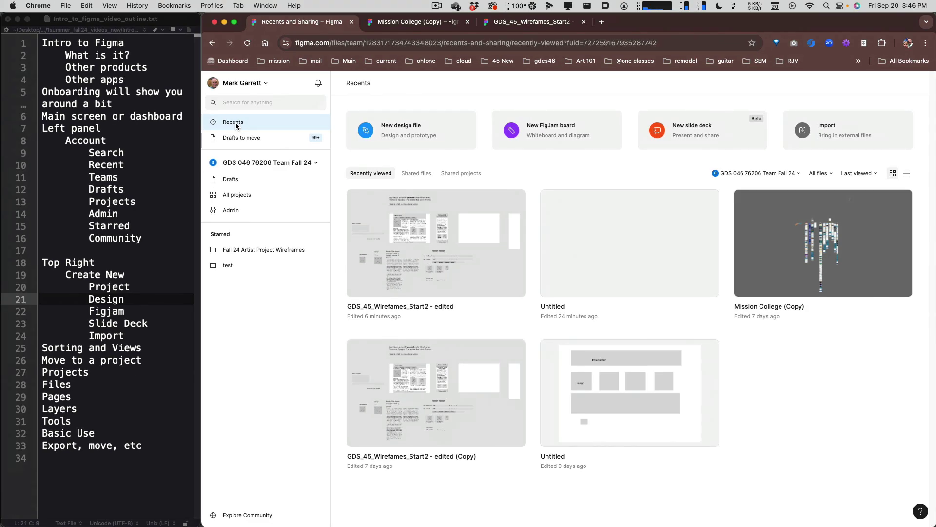
left_click(245, 136)
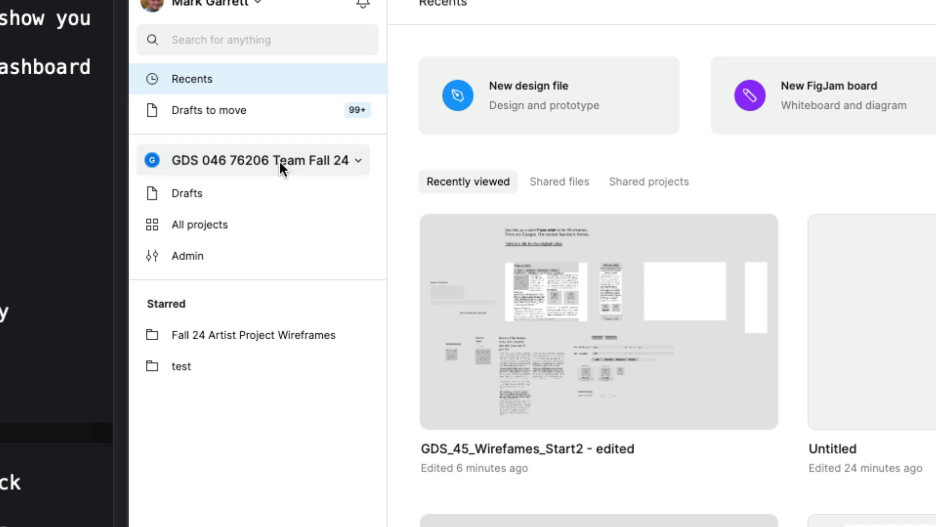
left_click(306, 165)
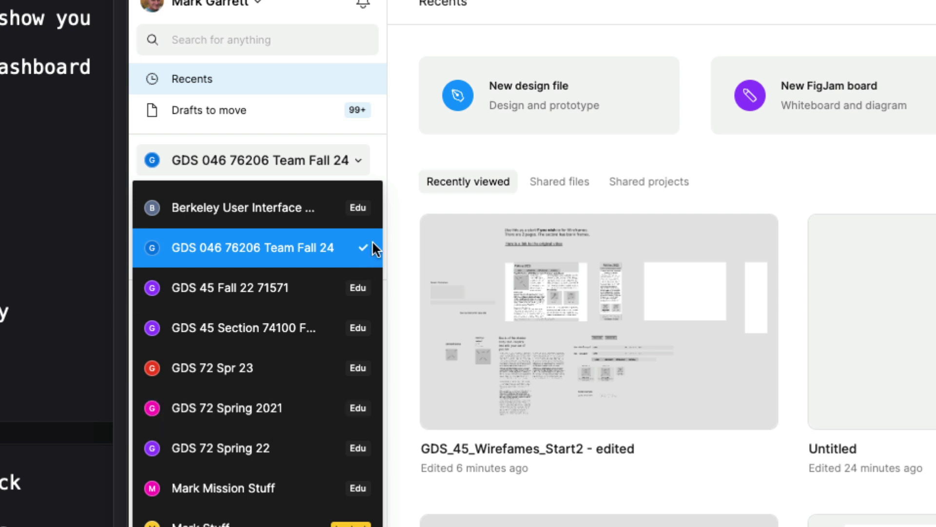
left_click(397, 180)
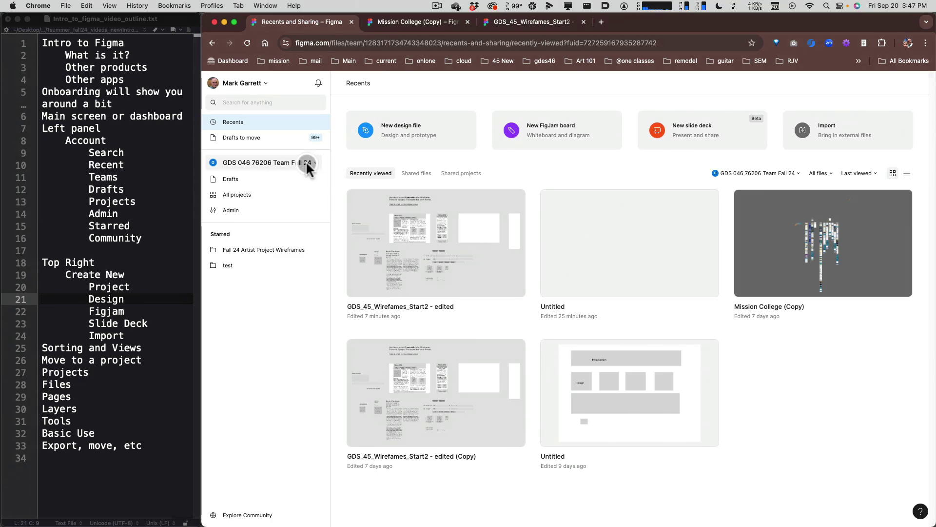
View the team's drafts and all its projects, and check which file types can be created from the drafts page.
left_click(236, 179)
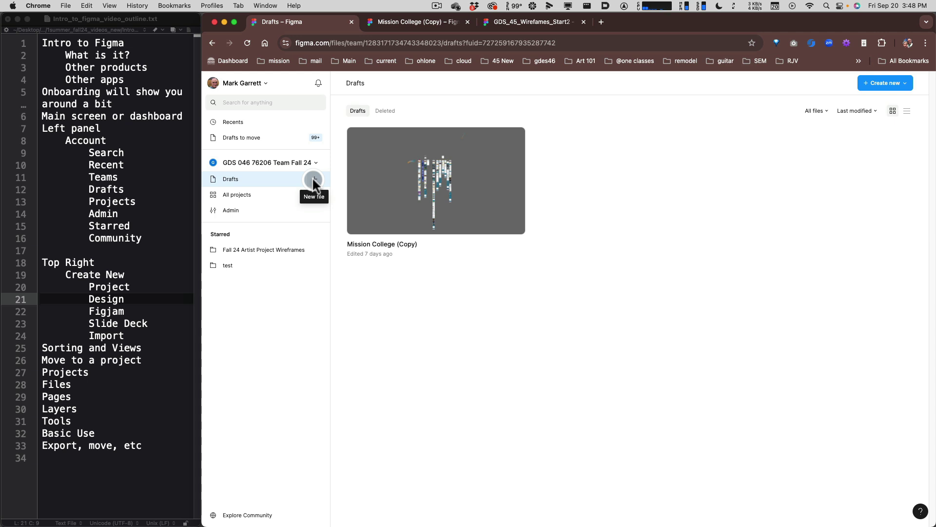
left_click(254, 194)
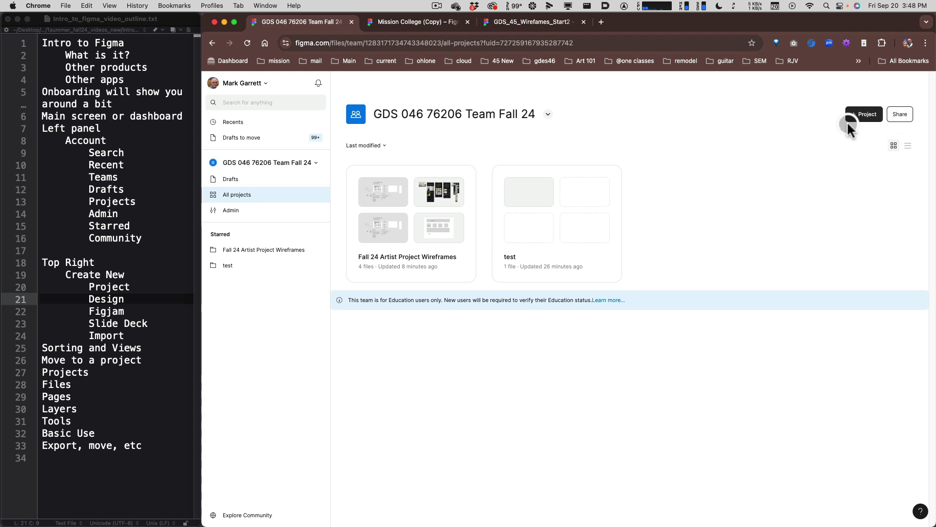
left_click(226, 182)
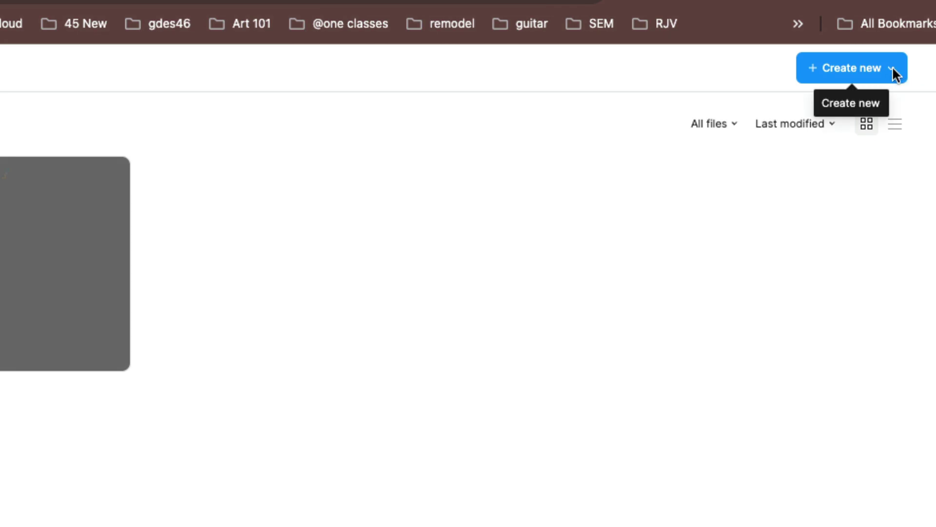
left_click(893, 68)
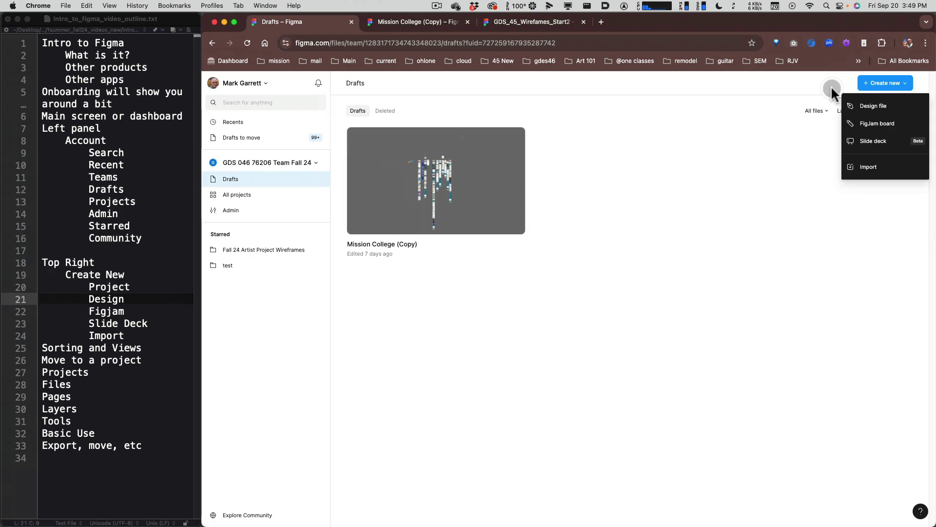
left_click(736, 232)
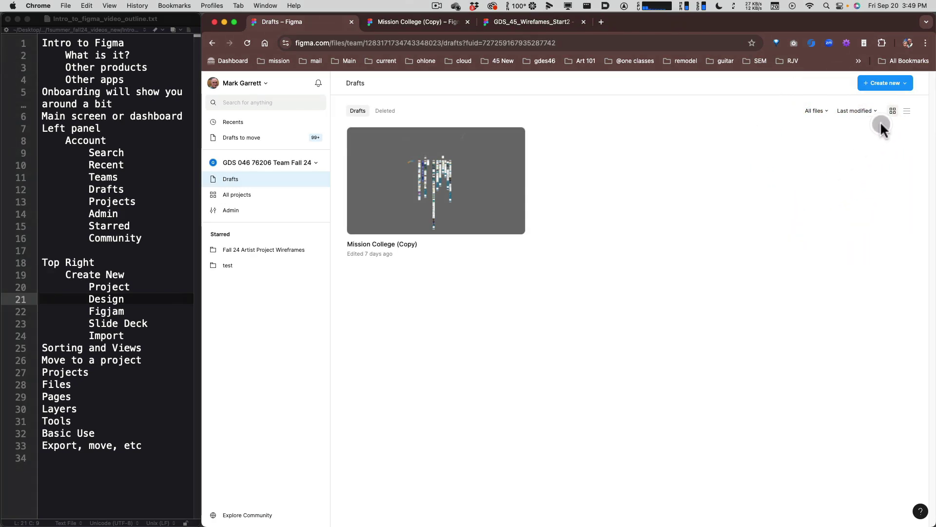
Compare the list and grid views of the drafts and check the sorting and file-type filter options.
left_click(908, 111)
left_click(894, 112)
left_click(874, 108)
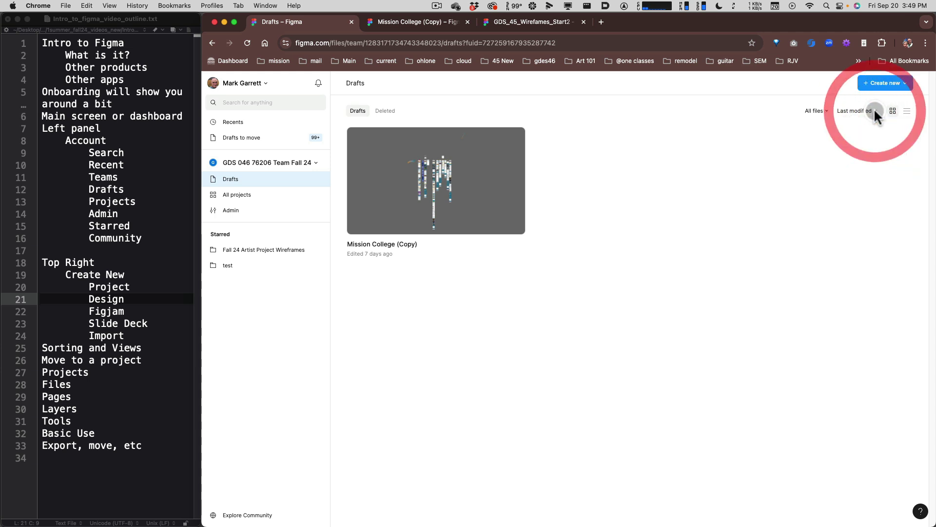
left_click(826, 110)
left_click(827, 112)
left_click(777, 129)
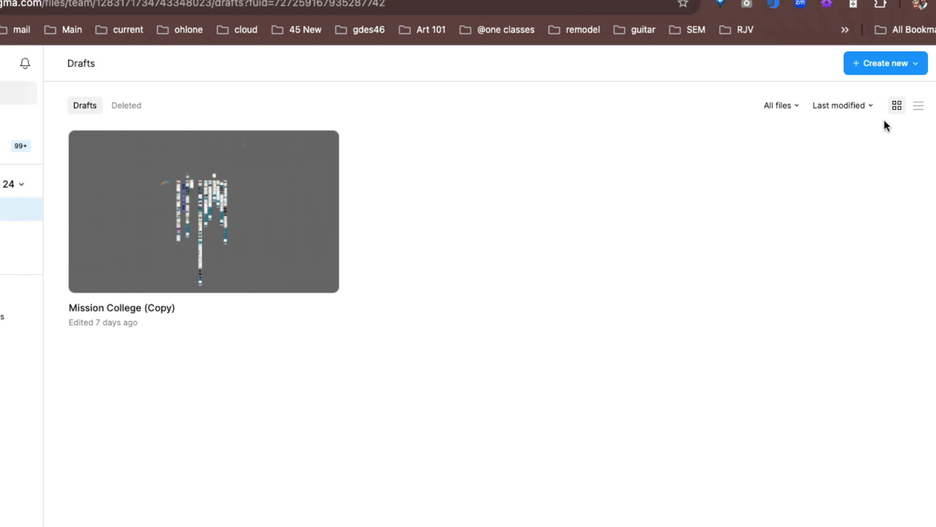
left_click(884, 119)
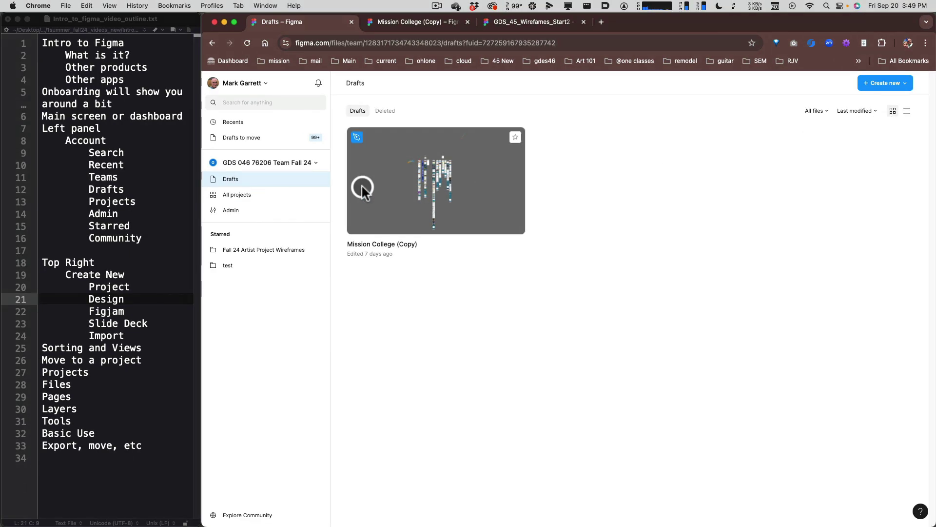
Start a new project in the team's projects and name it test2.
left_click(237, 193)
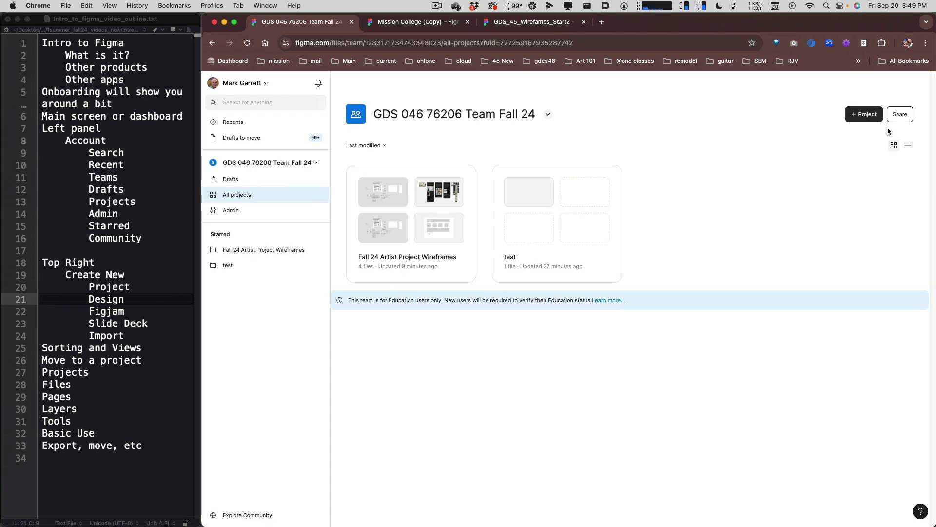
left_click(825, 101)
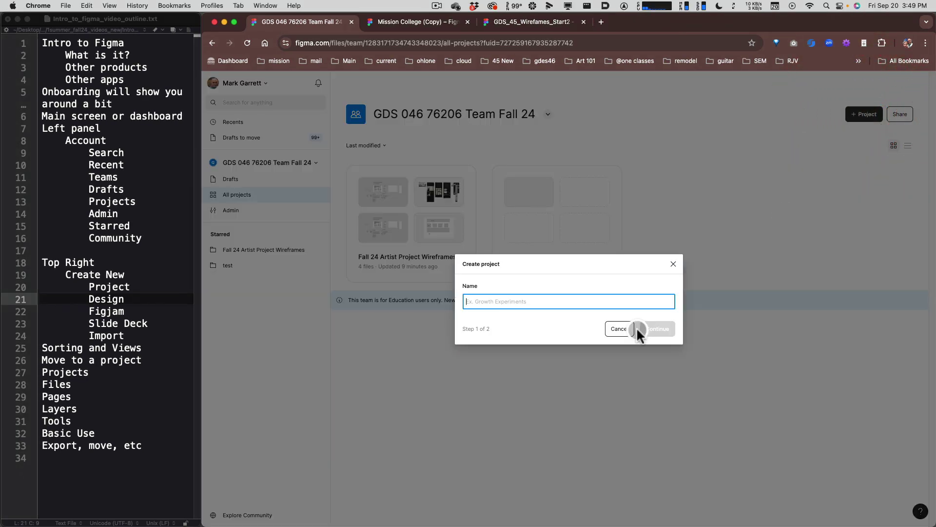
type("test")
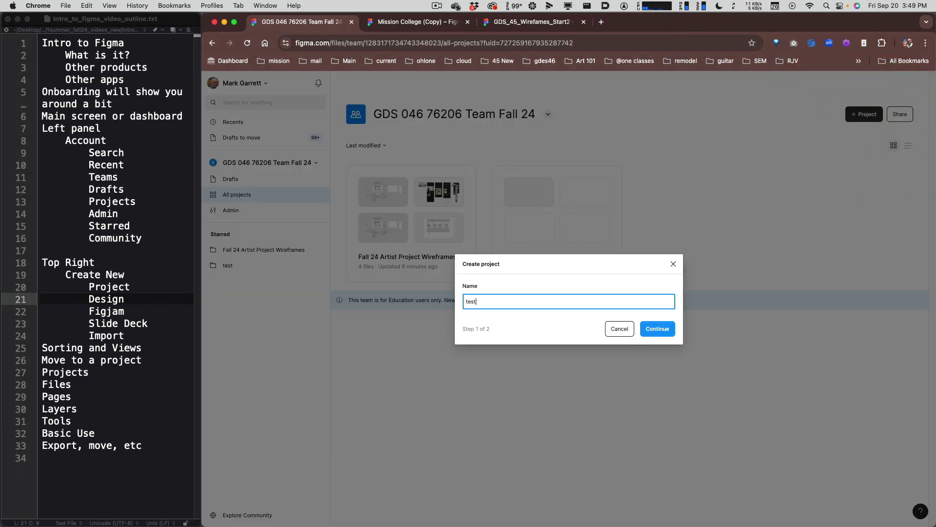
type("2")
left_click(657, 330)
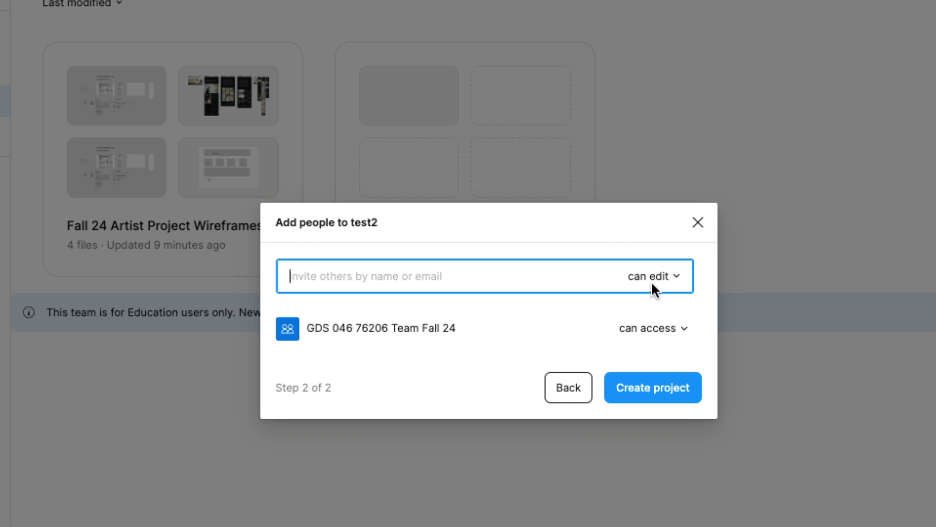
Review the invitation and team access permissions, keep "can edit" and "can access", and create the project.
left_click(645, 279)
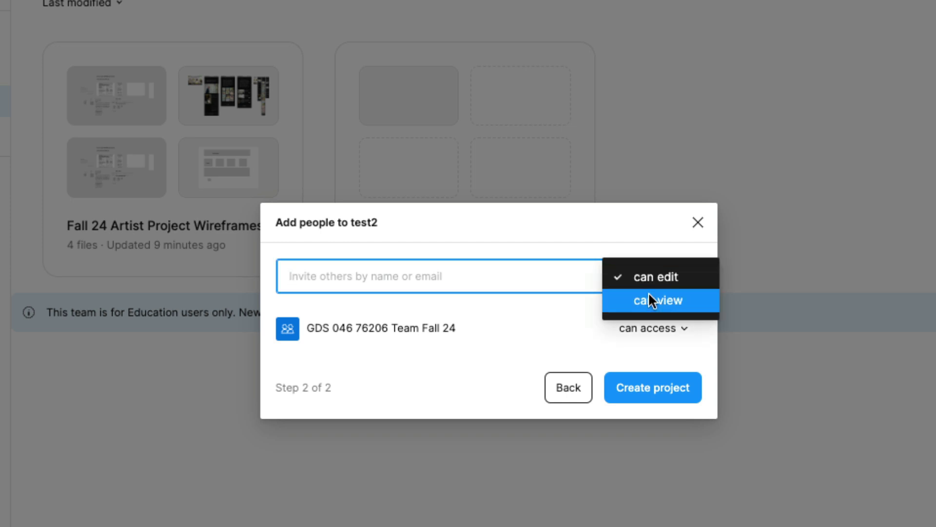
left_click(639, 246)
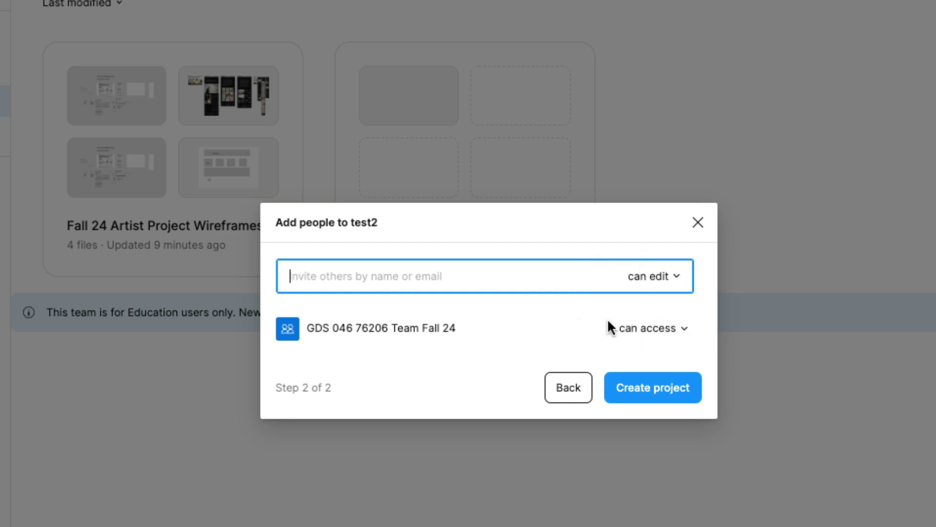
left_click(666, 330)
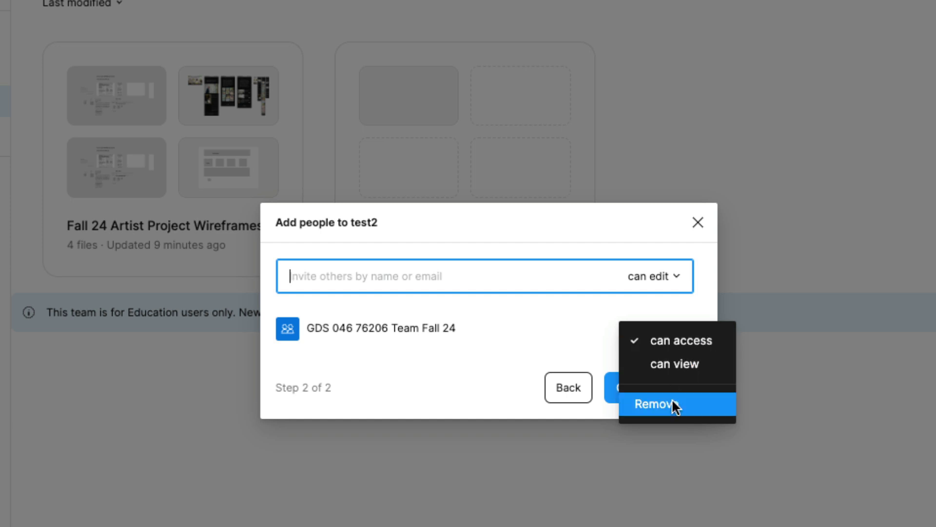
left_click(573, 327)
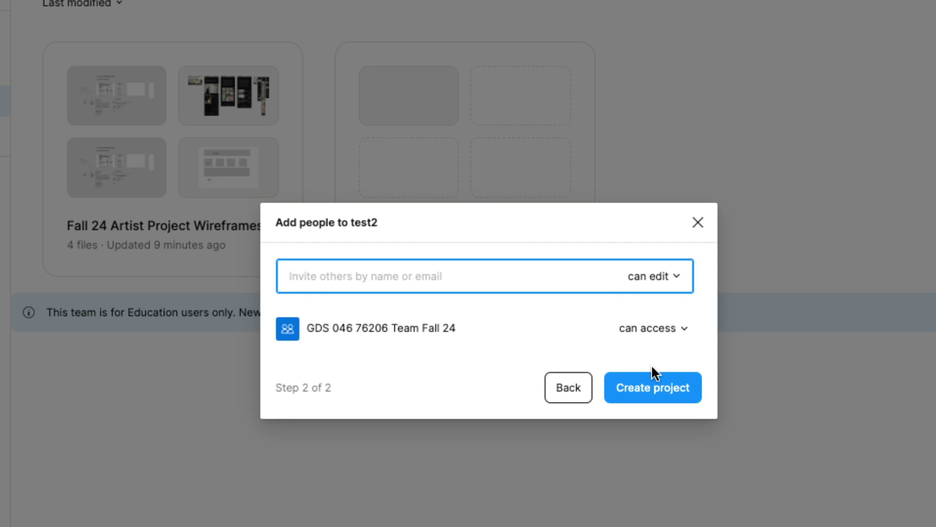
left_click(656, 381)
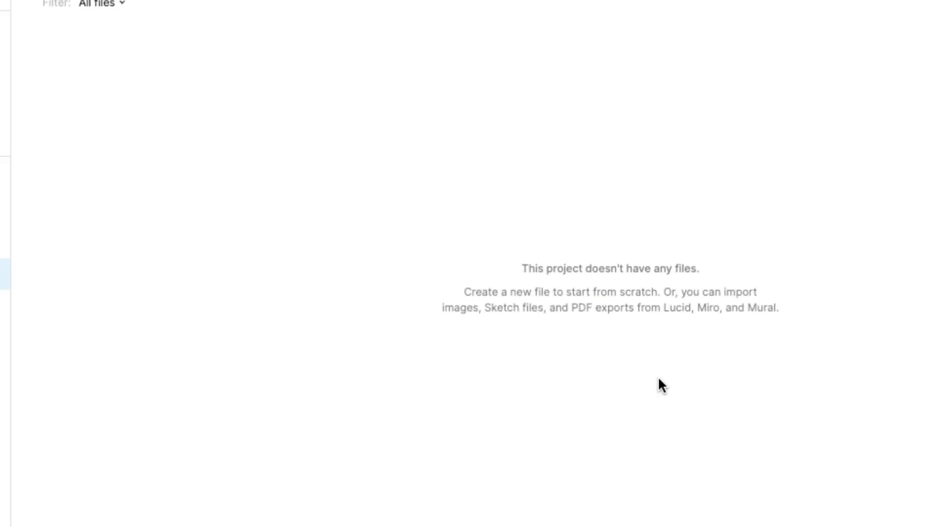
left_click(659, 381)
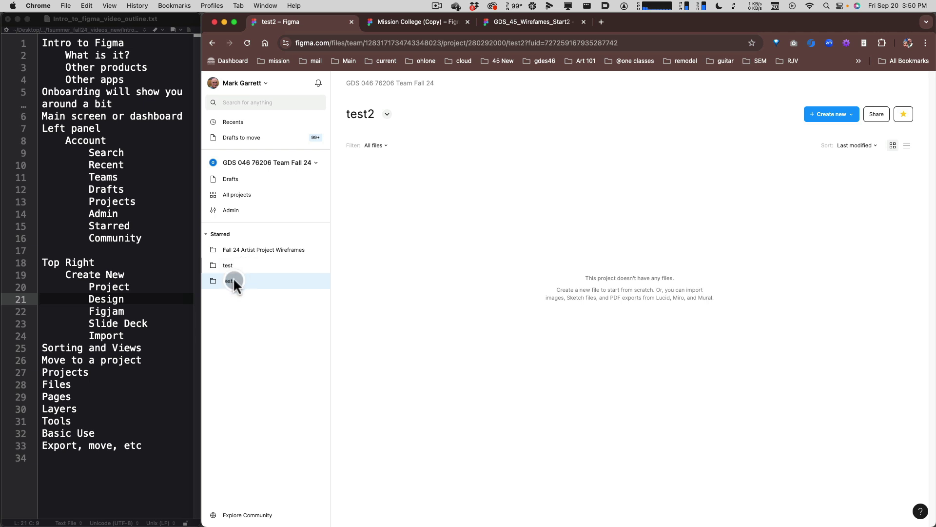
Open the test project from the team's projects and create a new design file in it.
left_click(237, 191)
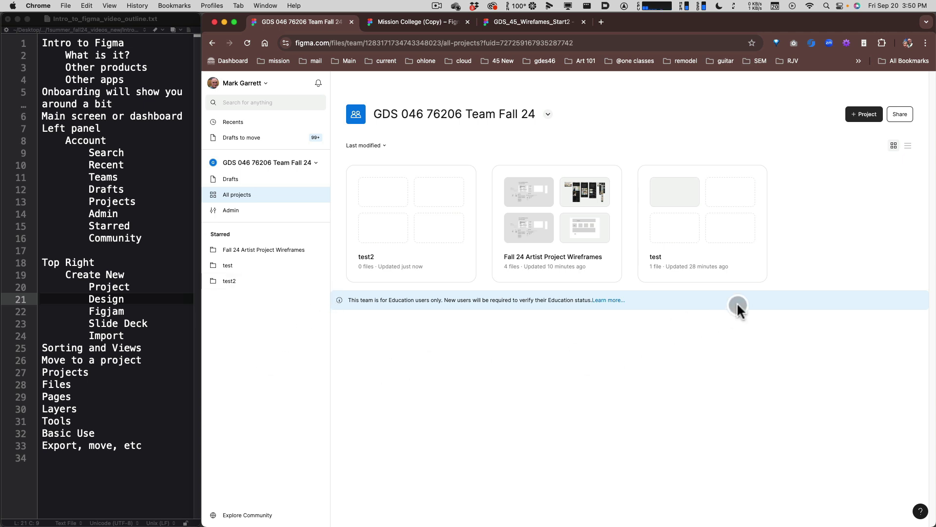
mouse_move(748, 275)
left_click(735, 258)
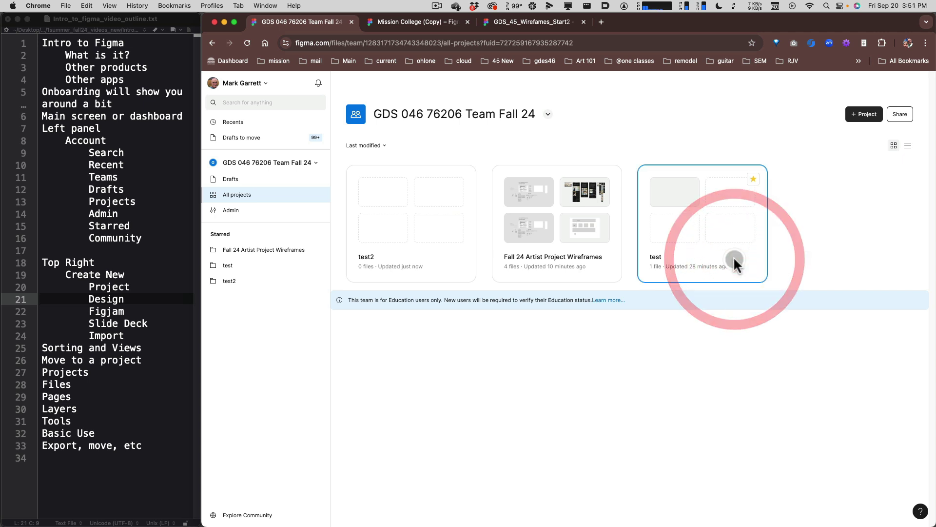
double_click(734, 257)
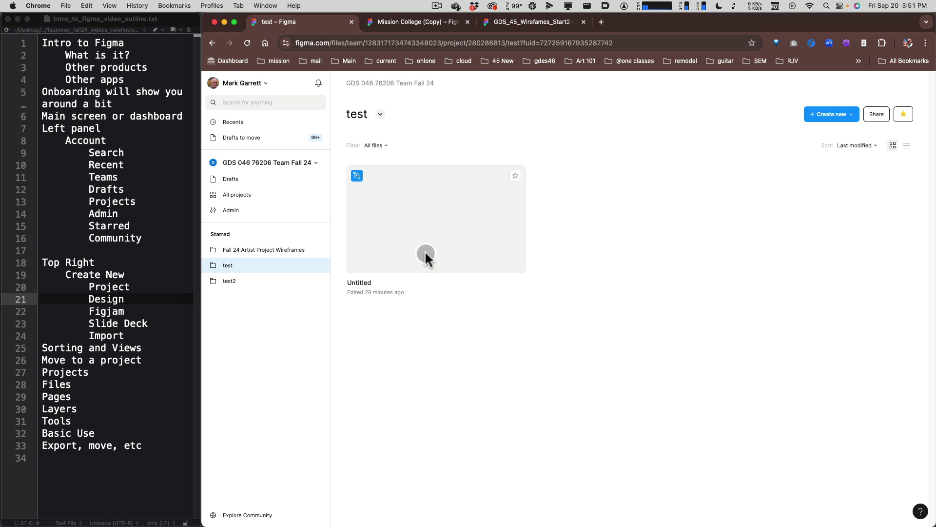
left_click(851, 113)
left_click(824, 139)
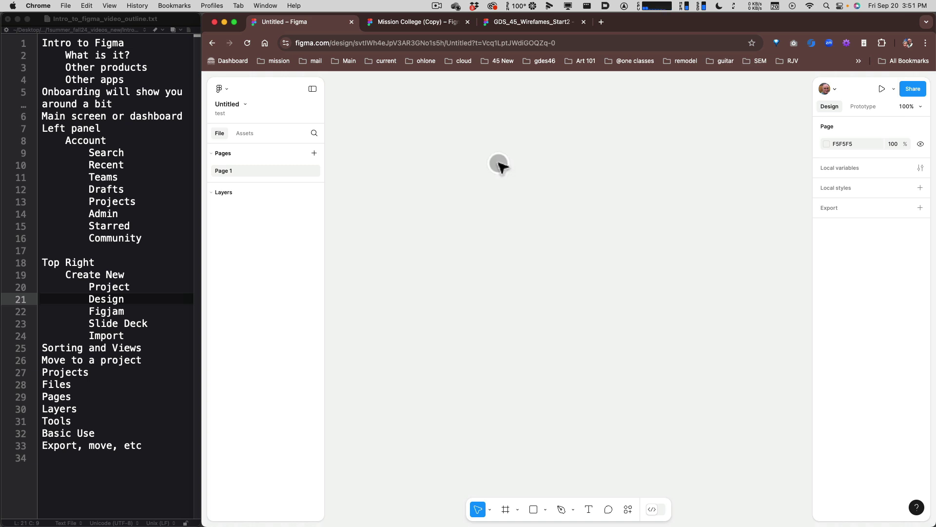
Switch to the already open GDS_45_Wirefames_Start2 file, passing the Mission College (Copy) file.
left_click(429, 25)
left_click(516, 21)
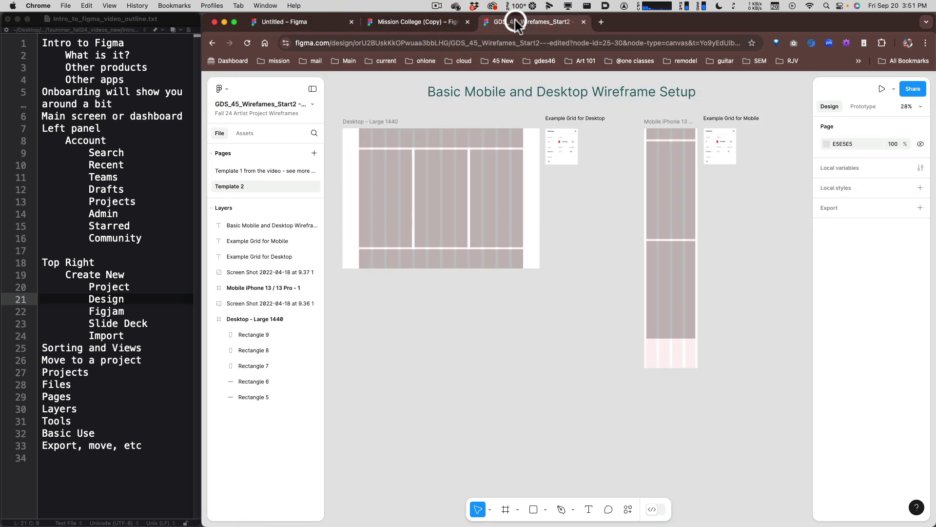
Place the wireframe file's browser tab before Mission College (Copy) and examine the column layout of the Desktop - Large 1440 frame.
left_click_drag(515, 20, 415, 21)
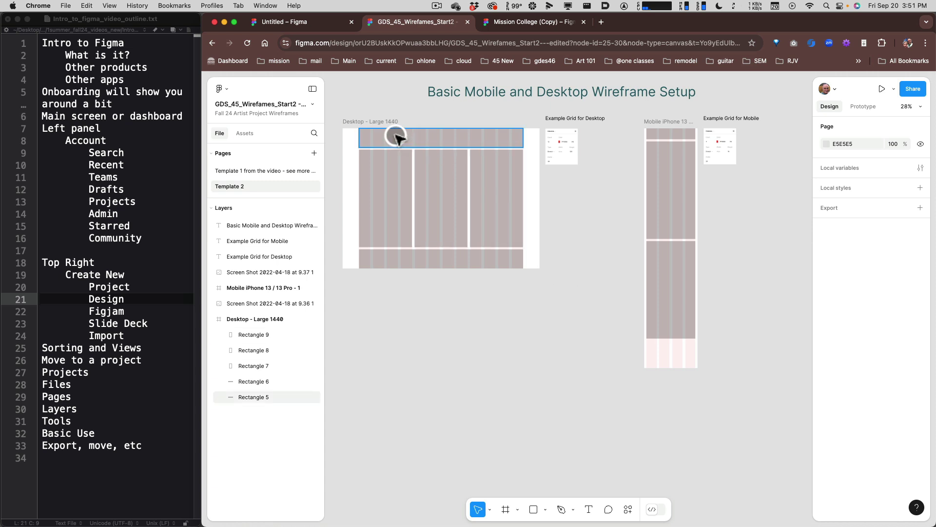
scroll(419, 167, "up", 5)
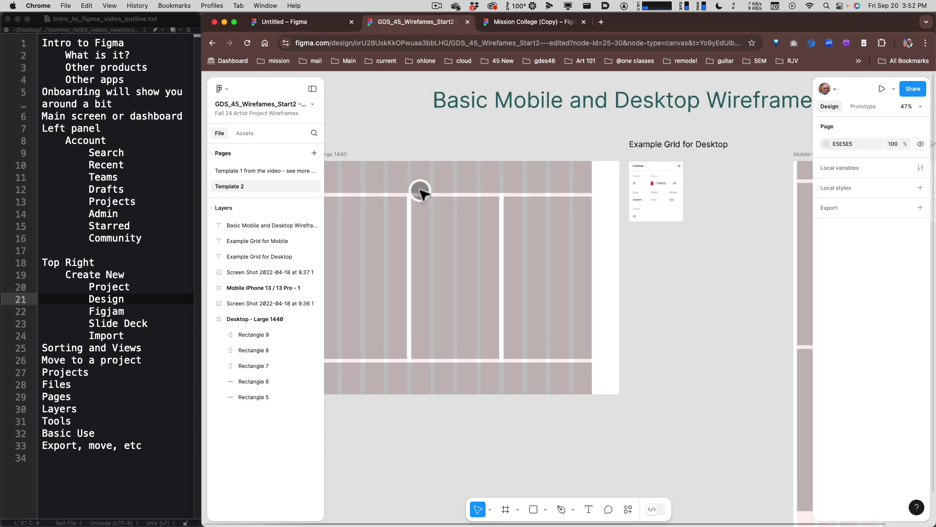
left_click_drag(415, 119, 551, 122)
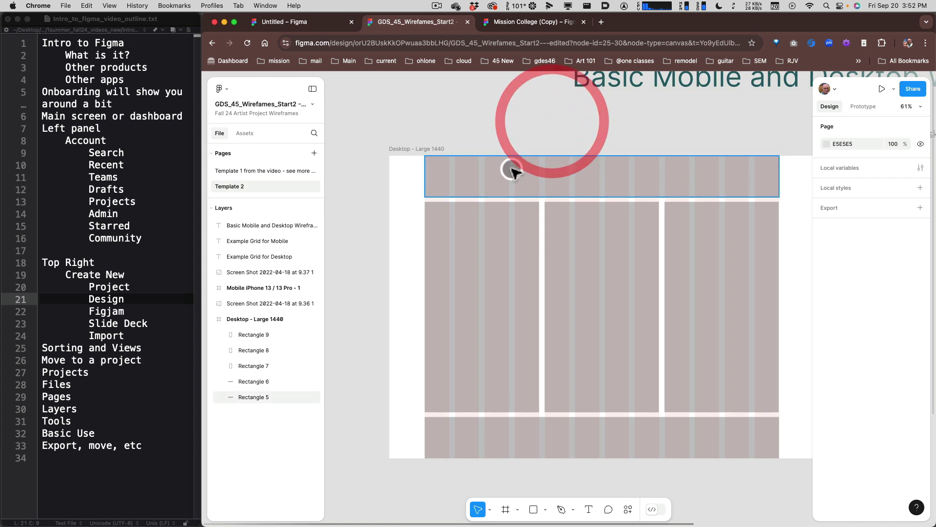
scroll(521, 120, "down", 3)
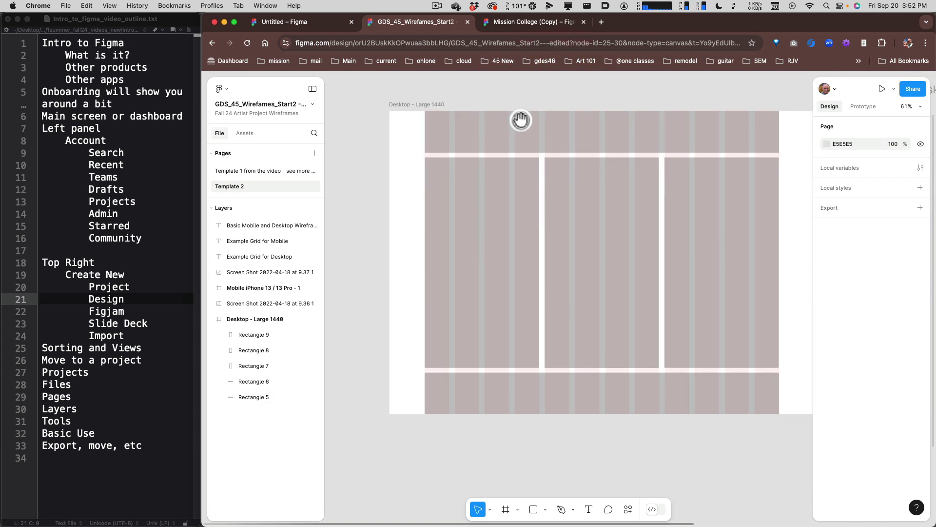
scroll(521, 119, "down", 2)
scroll(521, 120, "up", 2)
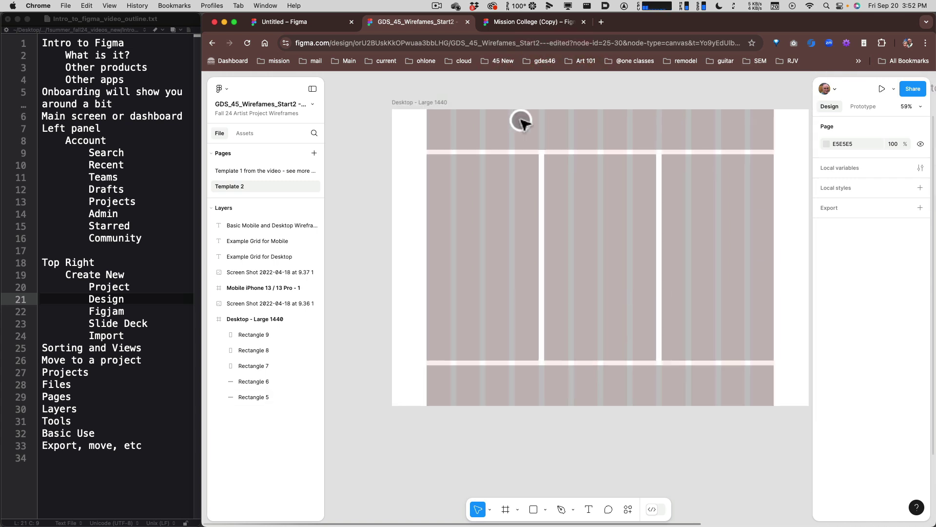
scroll(521, 119, "down", 5)
left_click_drag(766, 204, 679, 230)
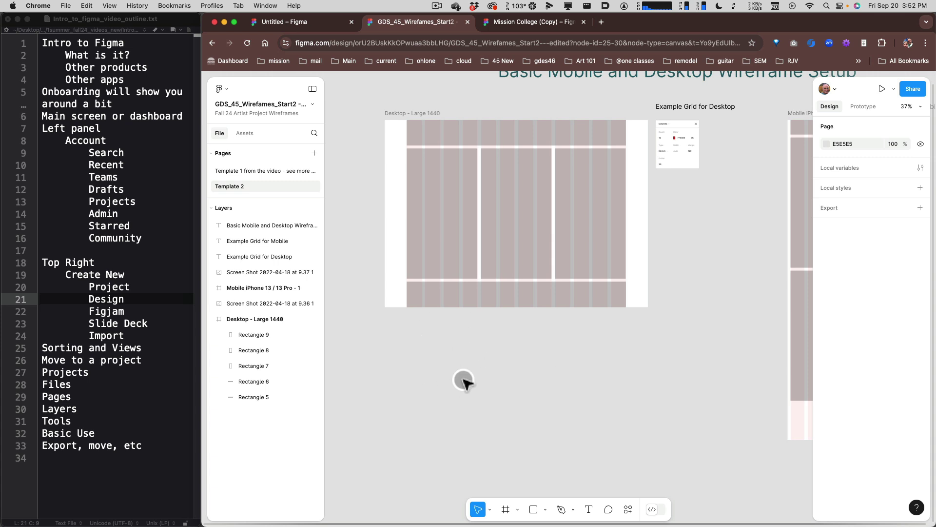
Draw a rectangle about 820 × 395 below the desktop frame and add the sample text "dsfdfsdfsdfsdfsd" beside it.
mouse_move(393, 341)
left_mouse_down()
mouse_move(432, 372)
mouse_move(544, 412)
mouse_move(494, 406)
left_mouse_up()
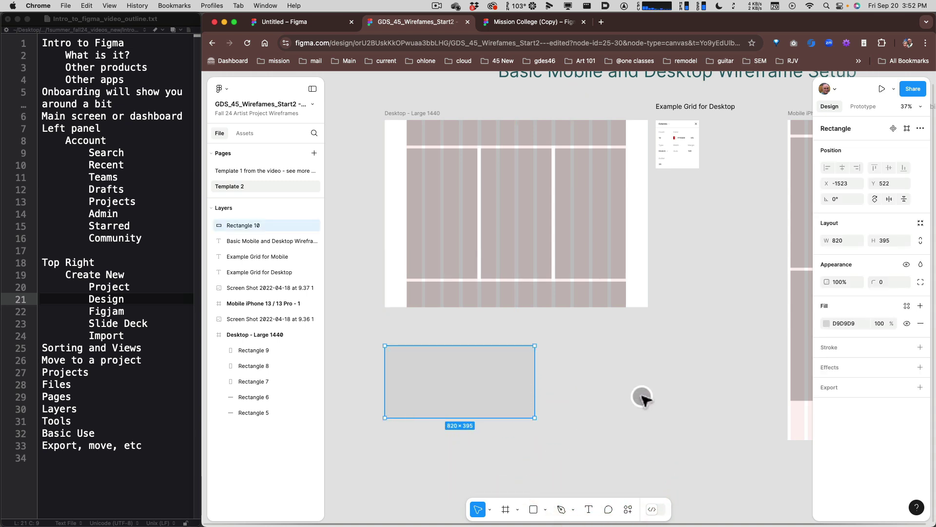
left_click(591, 496)
left_click(569, 413)
type("dsfdfsdfsdfsdfsd")
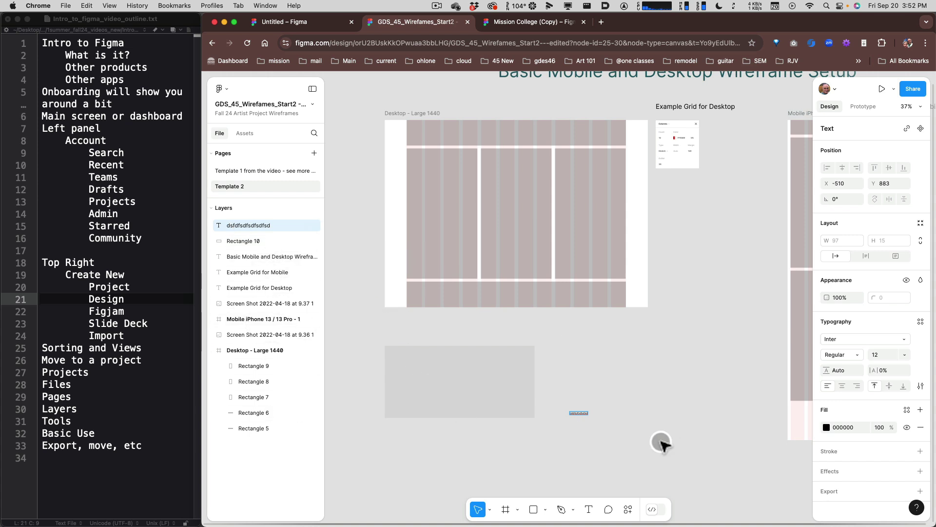
left_click(642, 442)
Move the sample text and the grey rectangle separately below the desktop frame, placing the text over the rectangle.
left_click_drag(580, 414, 591, 384)
mouse_move(476, 366)
left_mouse_down()
mouse_move(560, 351)
mouse_move(494, 360)
left_mouse_up()
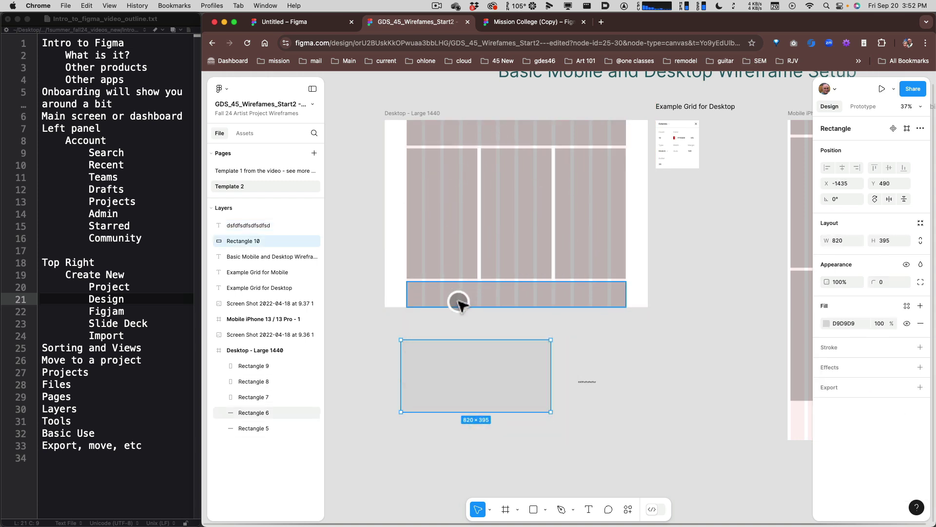
left_click_drag(518, 358, 516, 350)
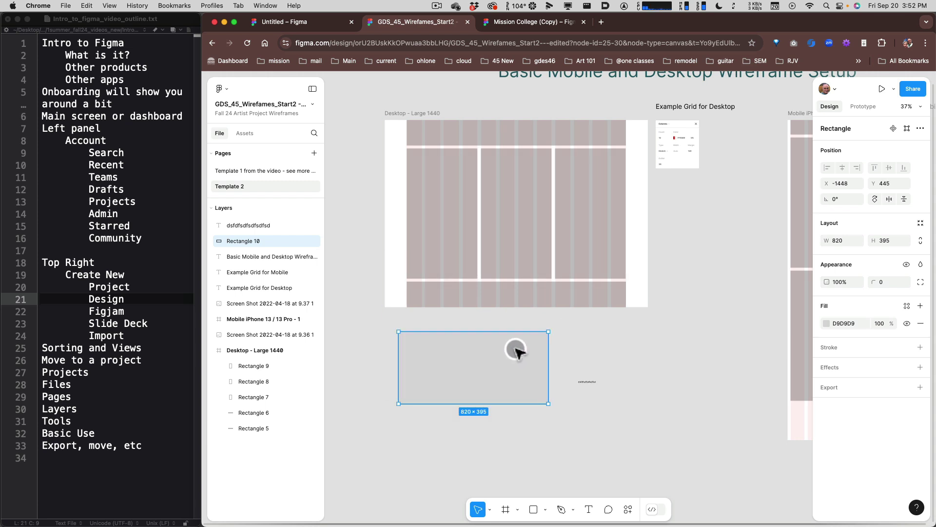
left_click(511, 375)
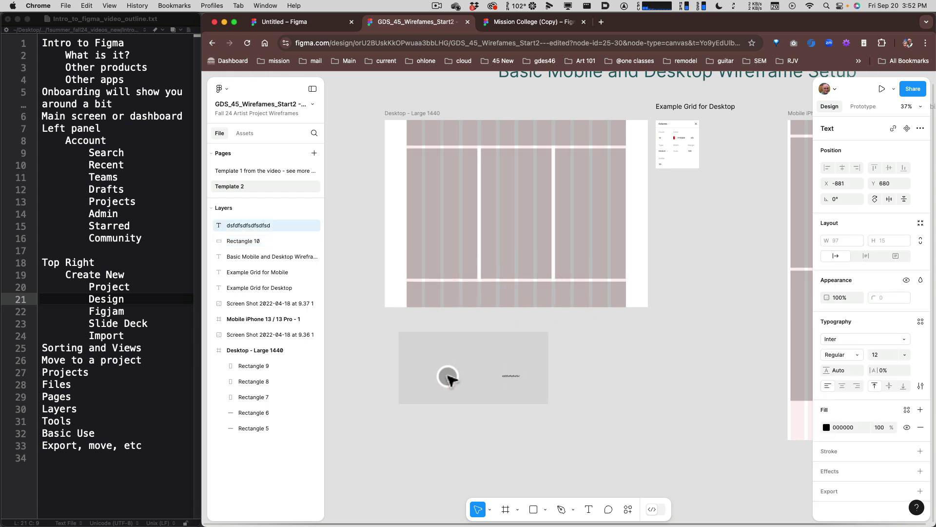
Select the grey rectangle and sample text together and move them around below the desktop frame as one selection.
left_click_drag(461, 371, 461, 371)
left_click_drag(560, 433, 389, 348)
left_click_drag(448, 350, 473, 359)
left_click(606, 374)
left_click_drag(576, 434, 364, 334)
left_click(704, 380)
left_click_drag(608, 433, 411, 330)
left_click_drag(452, 363, 419, 358)
left_click(596, 360)
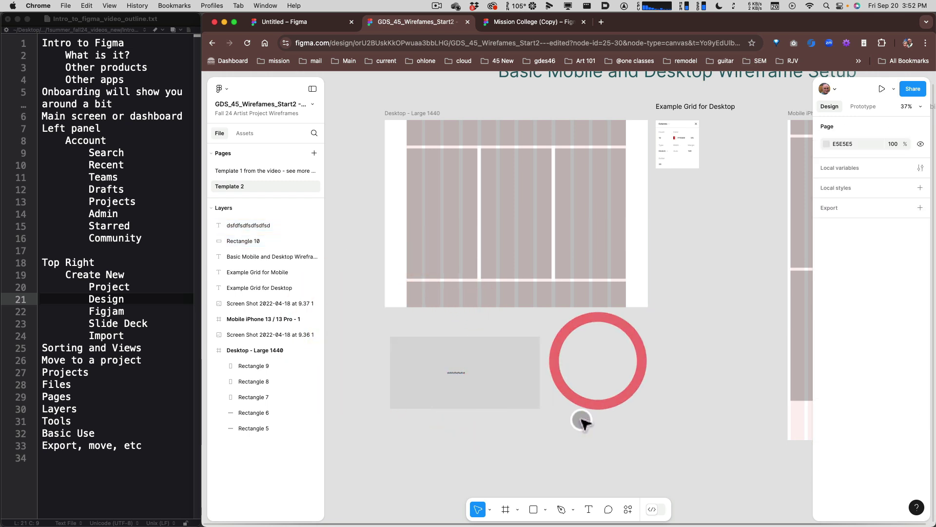
left_click_drag(580, 422, 366, 332)
left_click_drag(494, 364, 613, 370)
left_click(665, 379)
Separate the sample text from the grey rectangle, place the text above it, and shrink the rectangle to about 640 × 355.
left_click_drag(434, 385, 424, 382)
left_click_drag(560, 385, 539, 400)
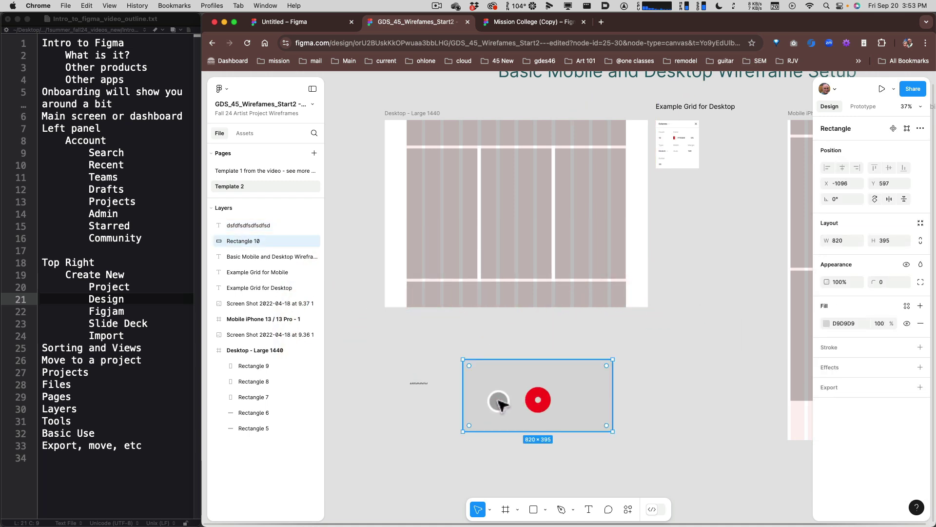
left_click(418, 377)
left_click_drag(418, 378, 420, 341)
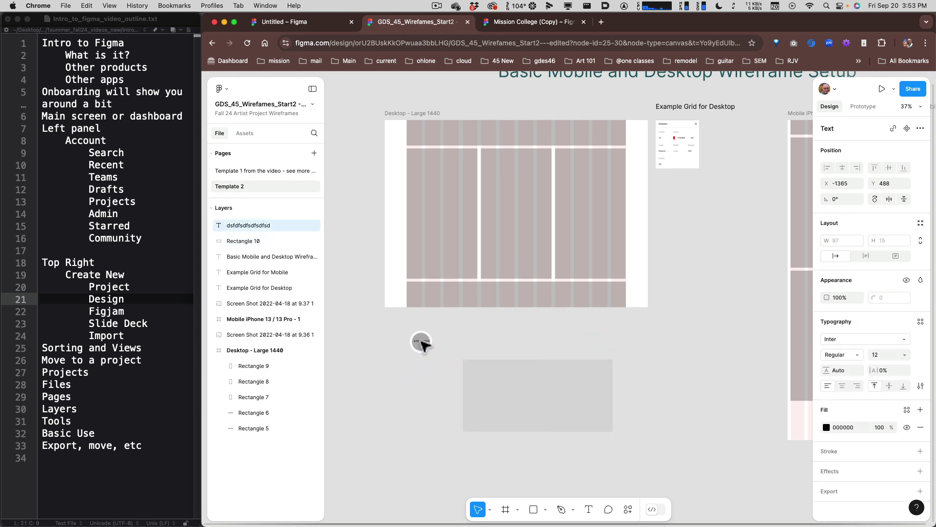
left_click_drag(524, 391, 481, 400)
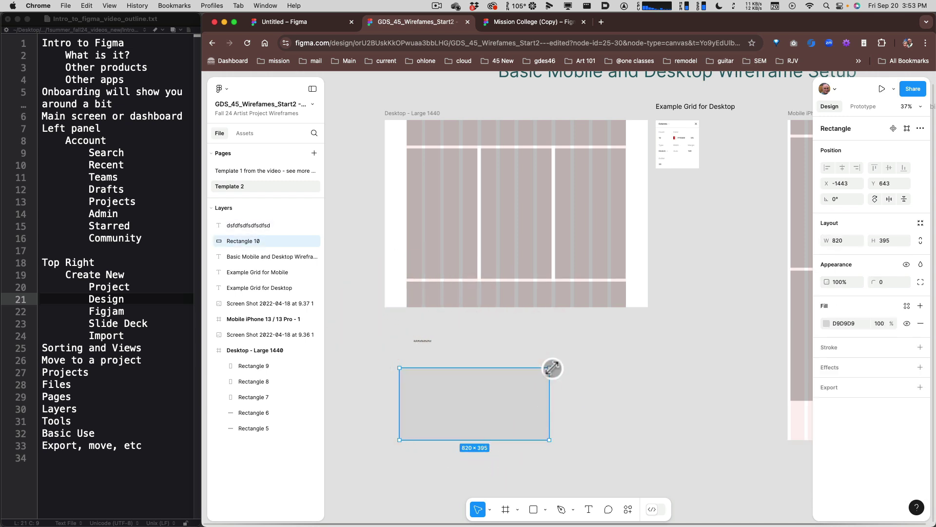
left_click_drag(550, 368, 517, 376)
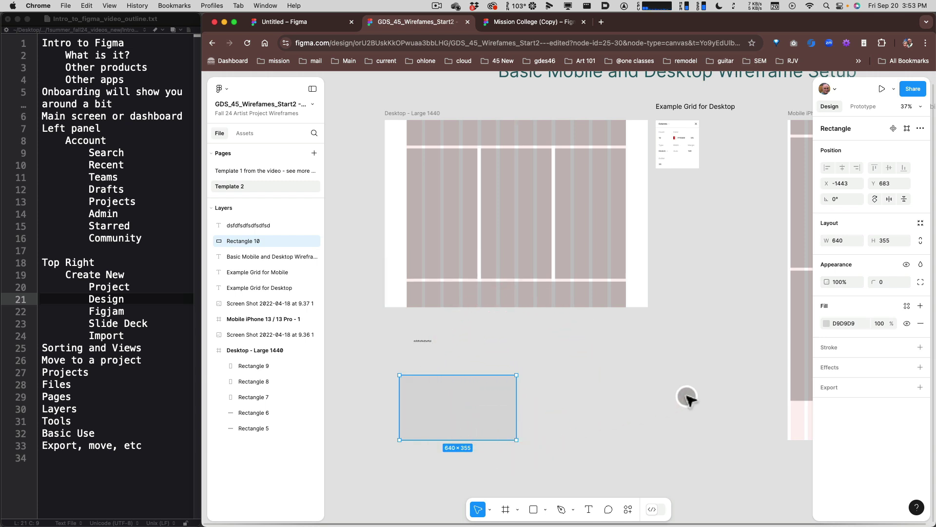
Examine the desktop wireframe and the column settings shown under Example Grid for Desktop.
scroll(768, 314, "up", 3)
scroll(768, 313, "right", 2)
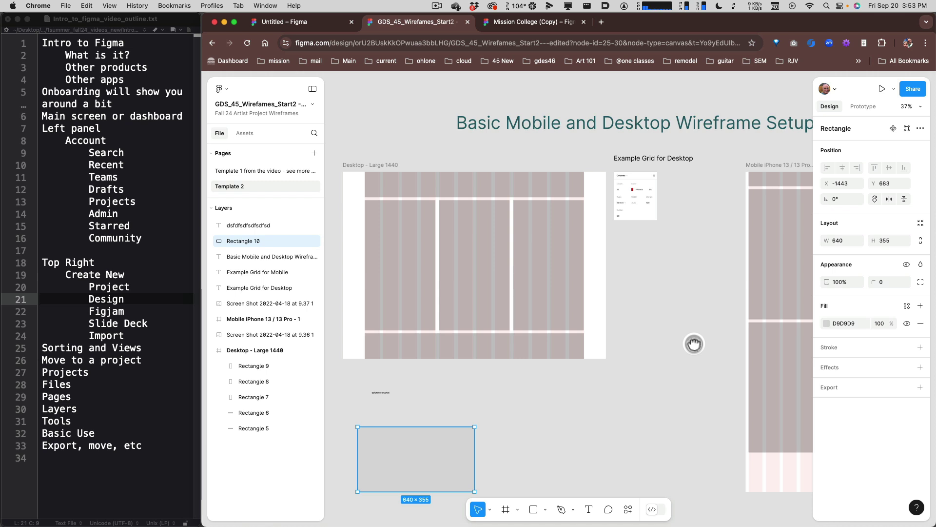
left_click_drag(694, 343, 704, 344)
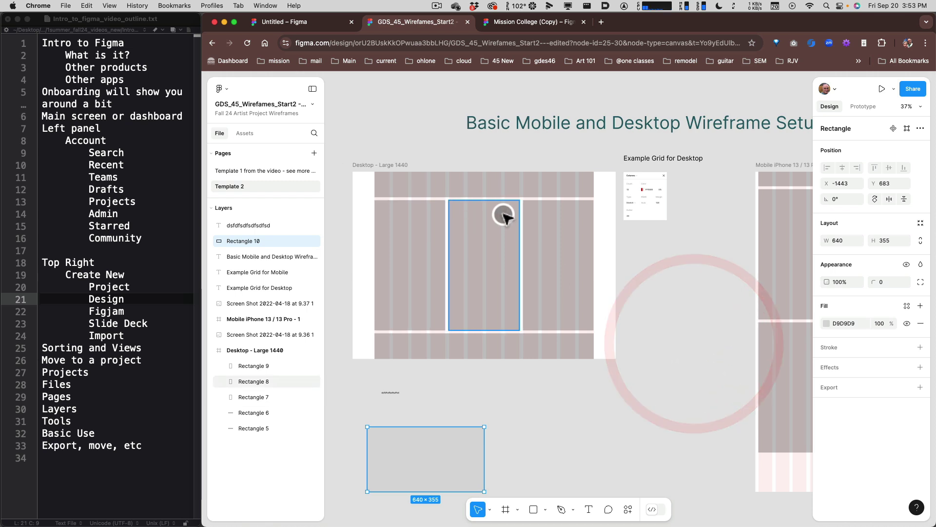
scroll(650, 242, "up", 5)
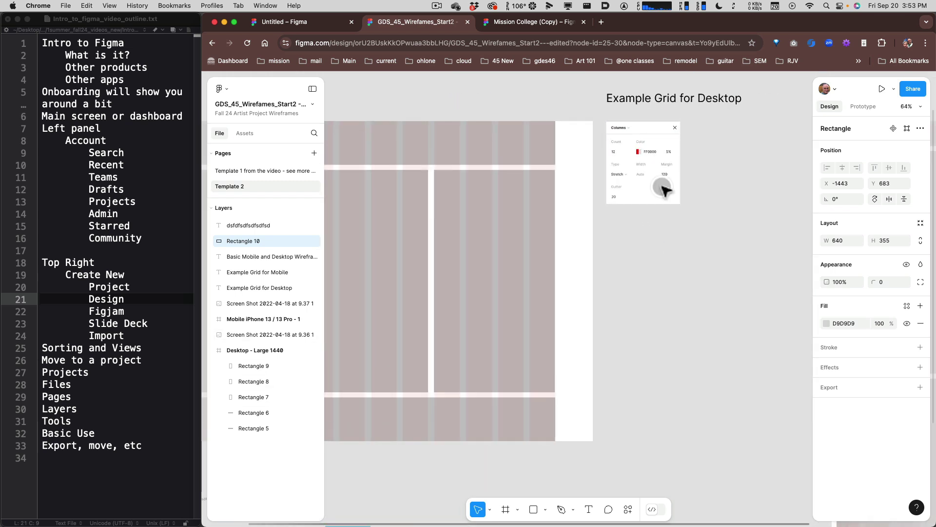
left_click_drag(642, 265, 811, 259)
scroll(776, 293, "down", 2)
scroll(776, 293, "down", 2)
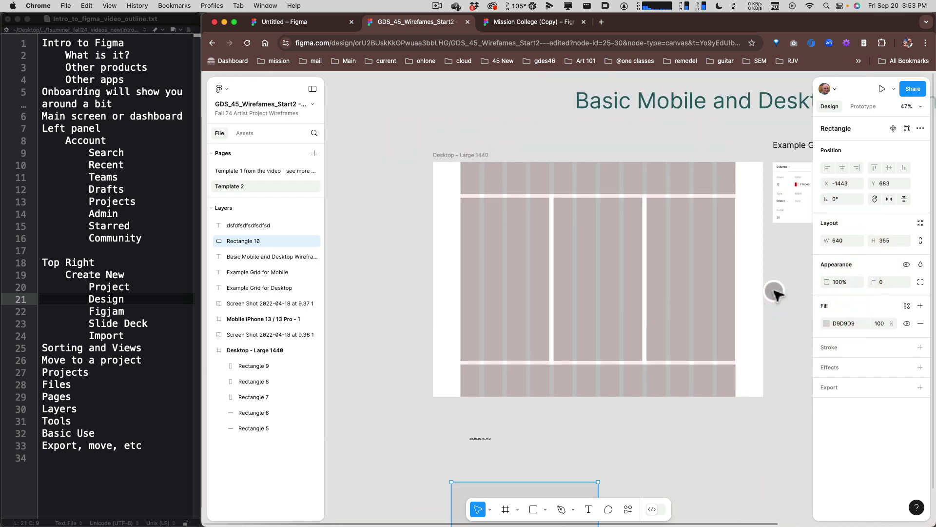
Draw a rectangle, move it into the first column block of the desktop frame, and resize it to about 388 × 427.
left_click_drag(779, 286, 711, 291)
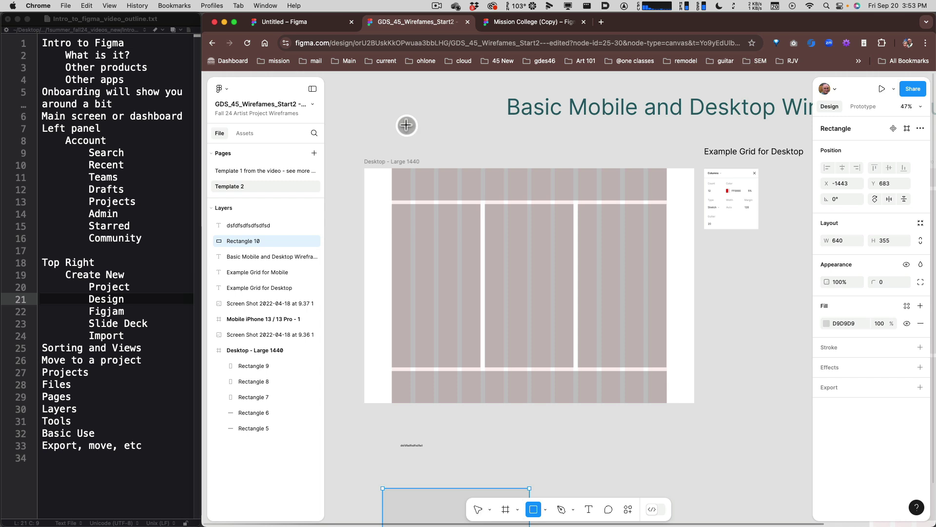
left_click_drag(407, 129, 477, 188)
mouse_move(455, 148)
left_mouse_down()
mouse_move(433, 234)
mouse_move(439, 244)
left_mouse_up()
left_click_drag(457, 285, 481, 320)
Copy the new rectangle into the middle and last column blocks of the desktop frame, aligned with the grid.
left_click_drag(445, 270, 542, 272)
left_click_drag(541, 271, 629, 273)
left_click(545, 274)
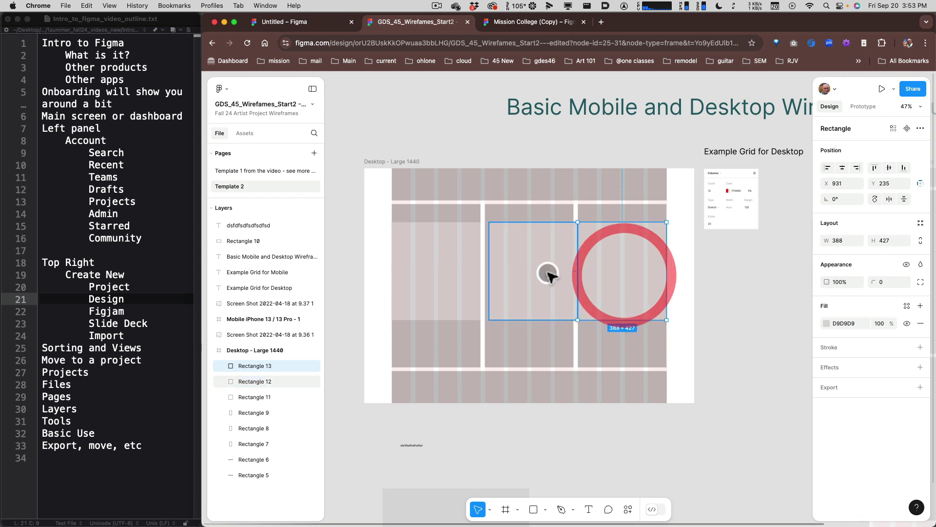
left_click(601, 273)
left_click(724, 291)
left_click(644, 297)
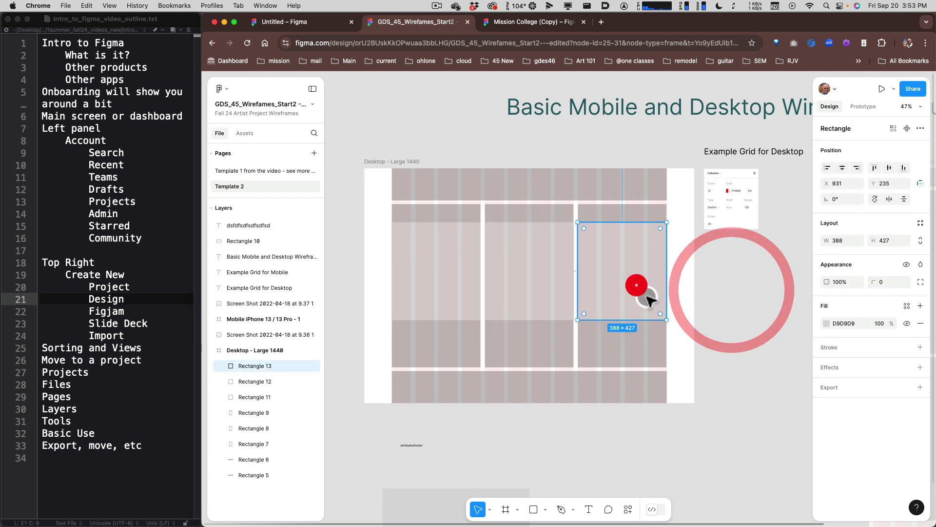
left_click(721, 324)
left_click(644, 298)
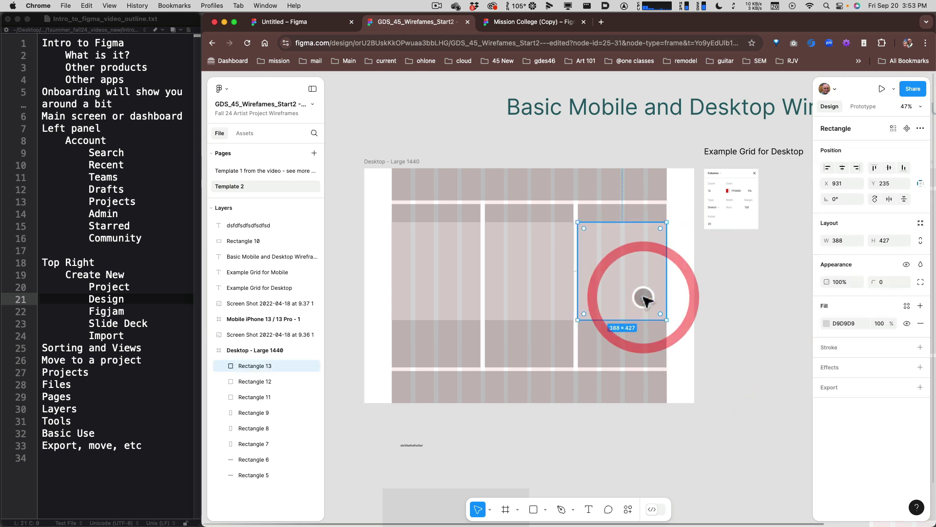
Delete the three new rectangles from the column blocks of the desktop frame.
left_click(546, 292)
key("Delete")
left_click(620, 289)
key("Delete")
left_click(457, 295)
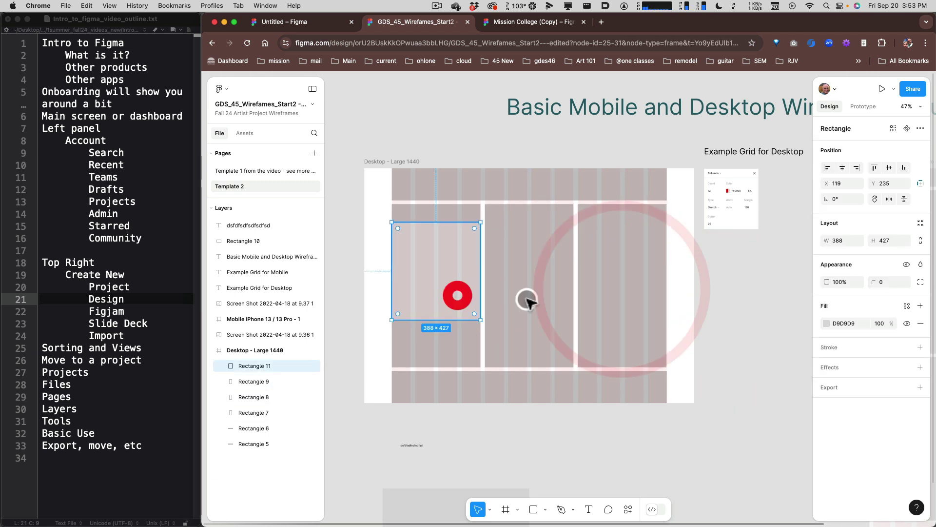
key("Delete")
left_click(767, 319)
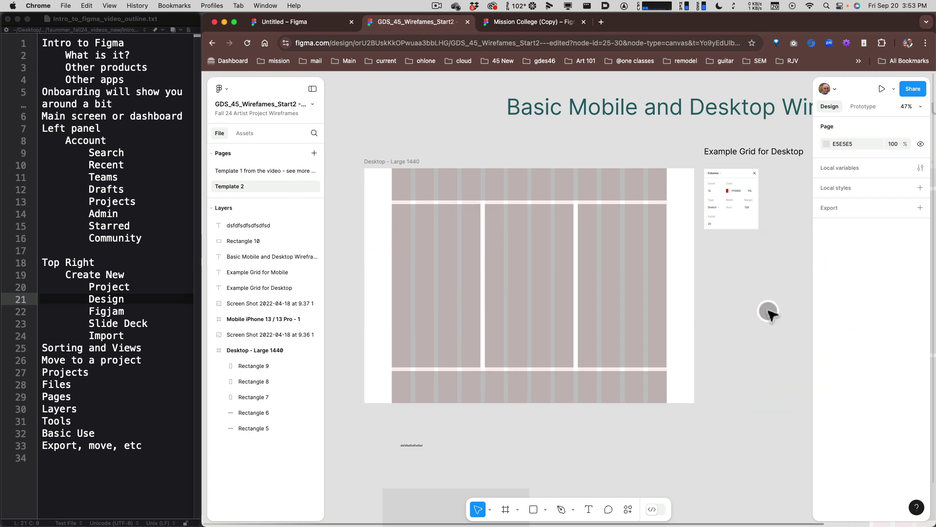
Compare the desktop frame with the Mobile iPhone 13 / 13 Pro - 1 frame and their example grids.
left_click_drag(768, 308, 763, 308)
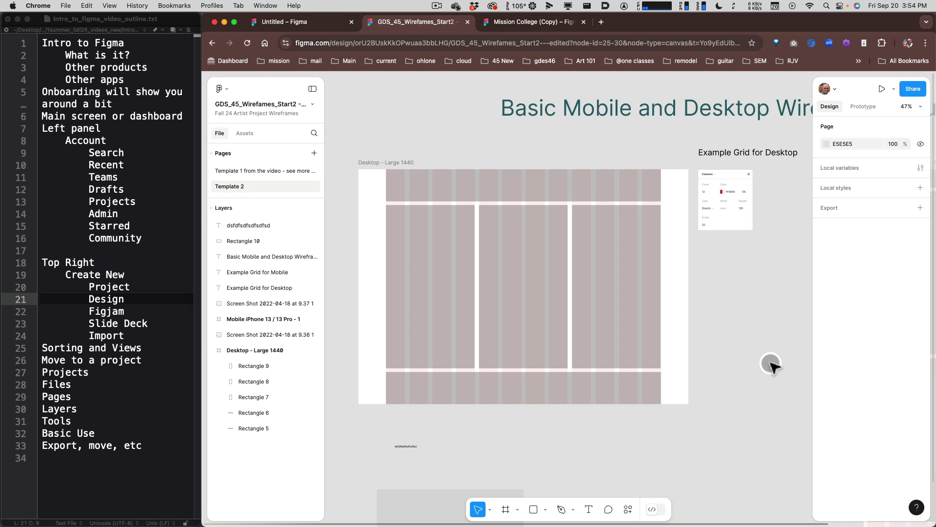
left_click_drag(759, 308, 550, 309)
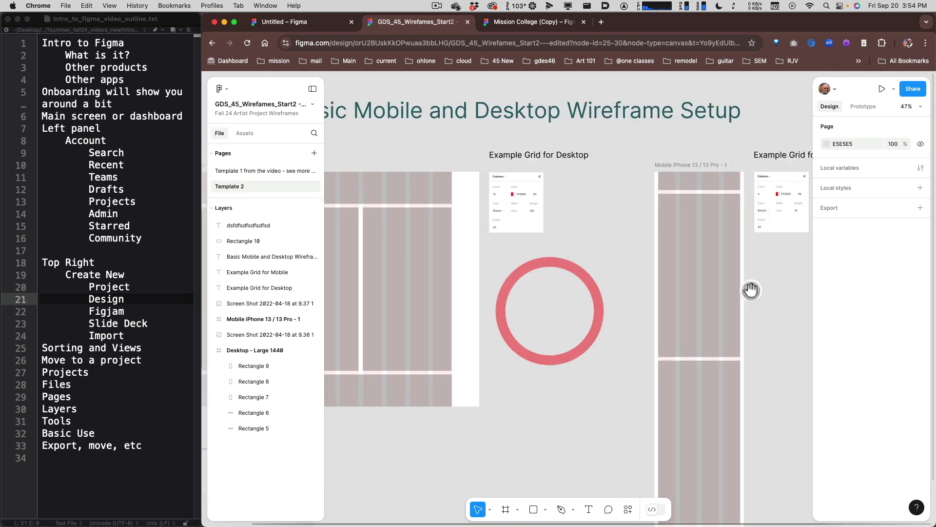
left_click_drag(748, 288, 754, 244)
left_click_drag(577, 291, 760, 343)
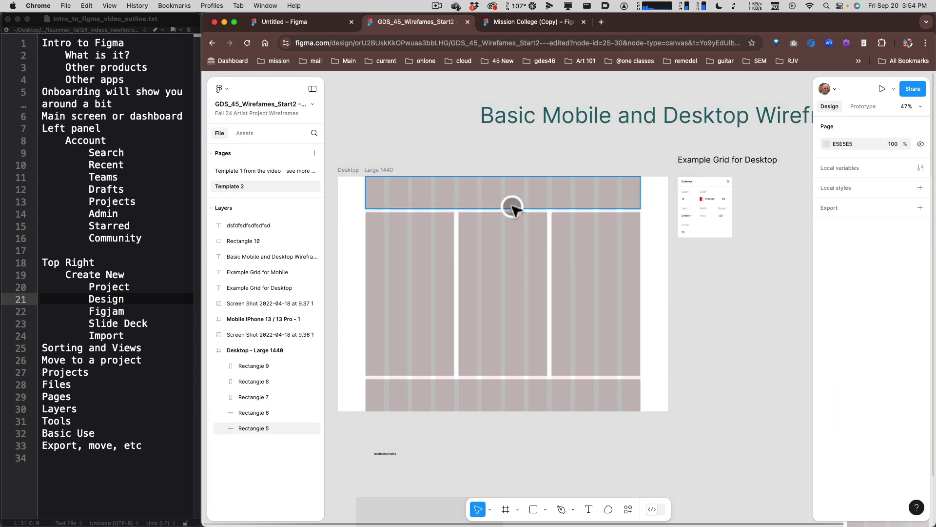
left_click_drag(710, 332, 441, 324)
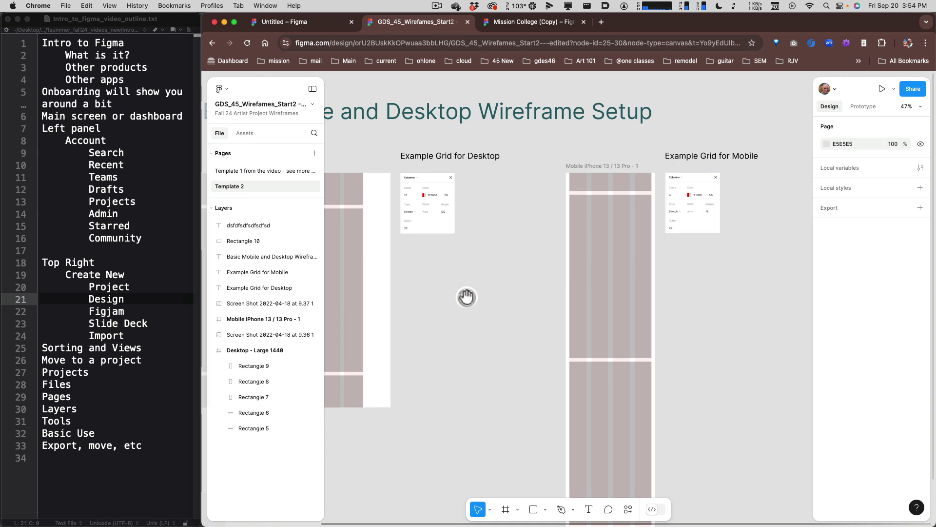
left_click_drag(467, 297, 554, 277)
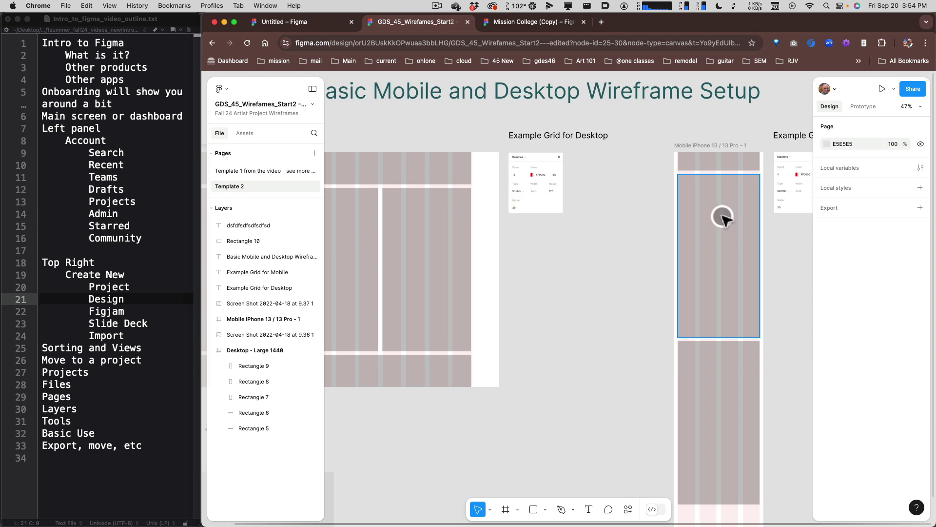
left_click_drag(571, 304, 720, 284)
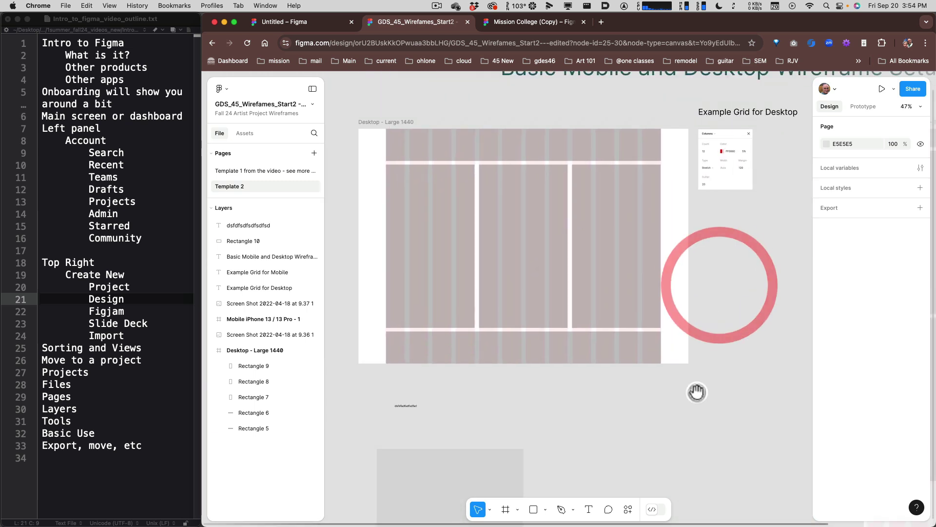
left_click_drag(695, 404, 688, 382)
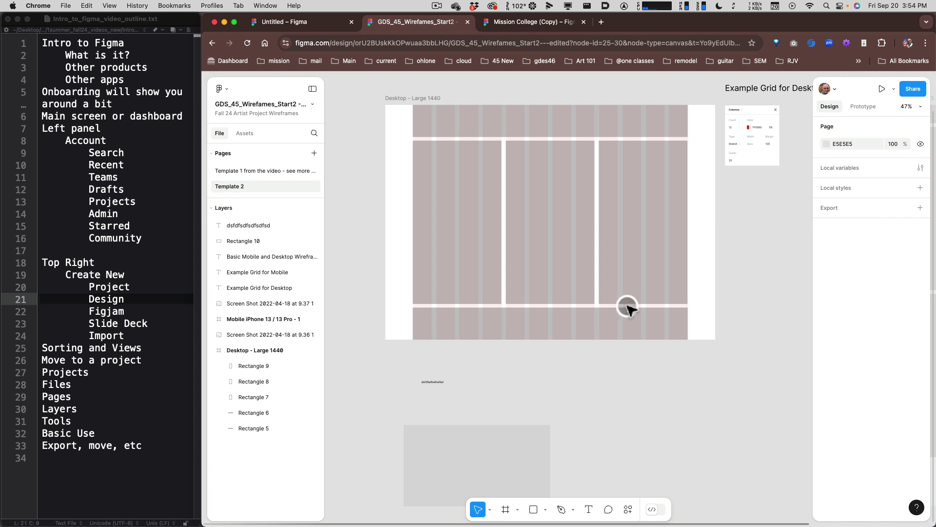
Switch to the Untitled design file and return from it to the test project's file list.
left_click(313, 25)
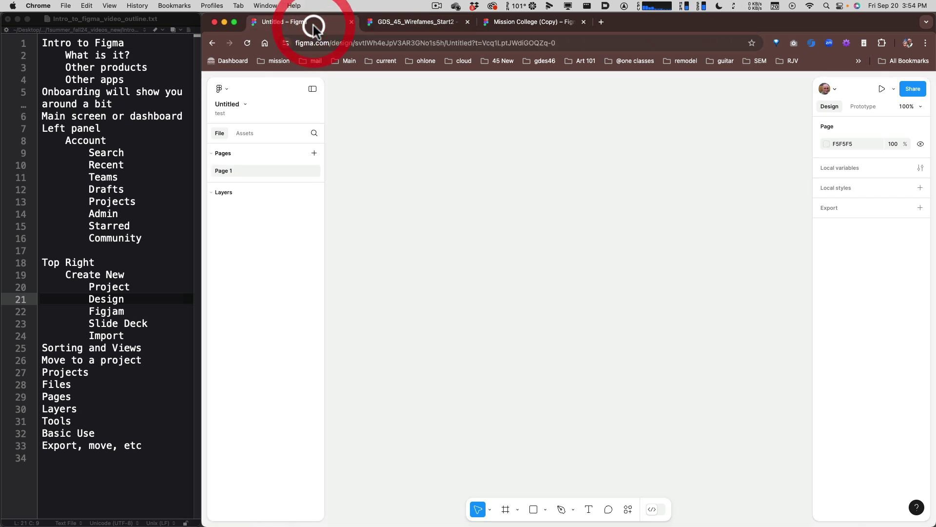
left_click(223, 87)
left_click(246, 104)
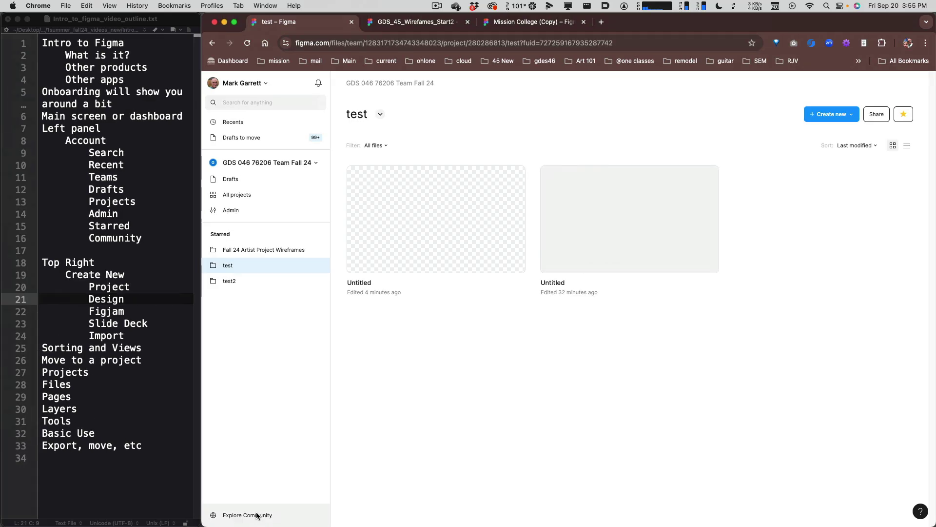
Search the Figma Community for "ui kit" and open the page of the Untitled UI – FREE Figma UI kit and design system v2.0.
left_click(257, 515)
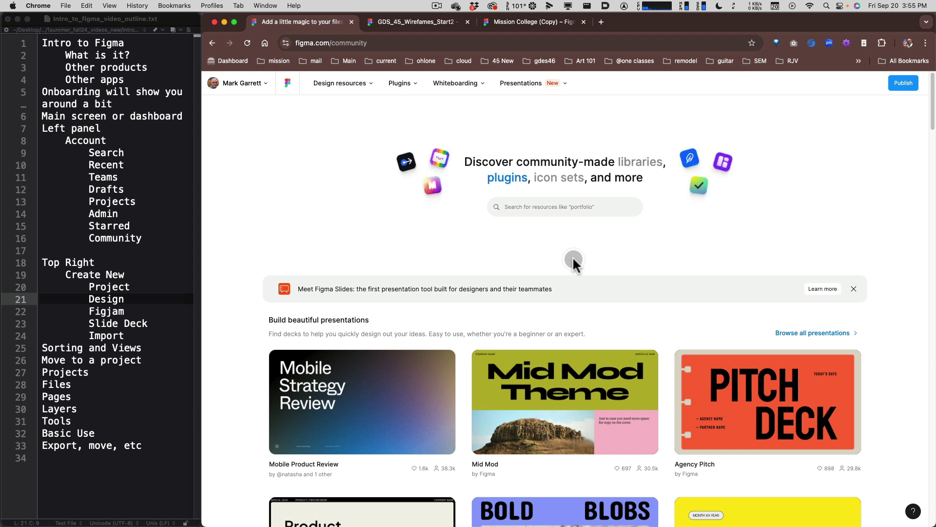
left_click(540, 205)
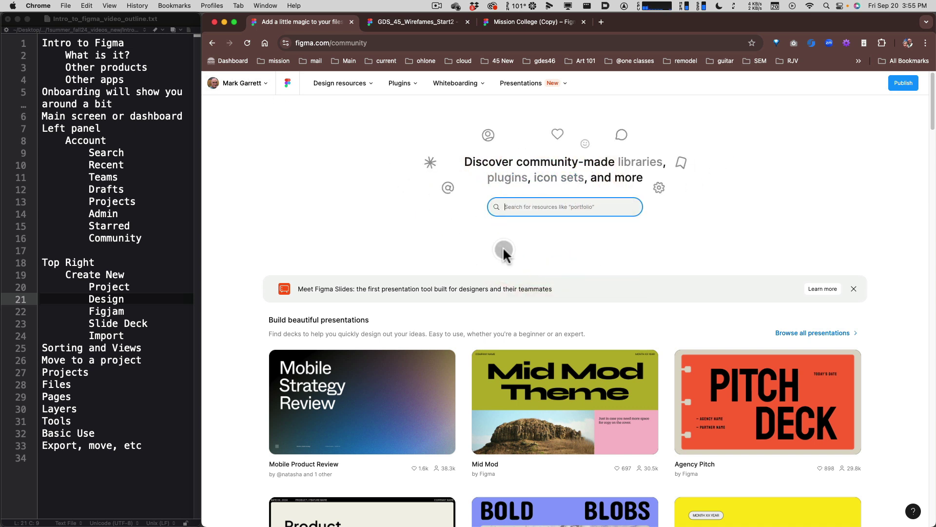
type("ui kit")
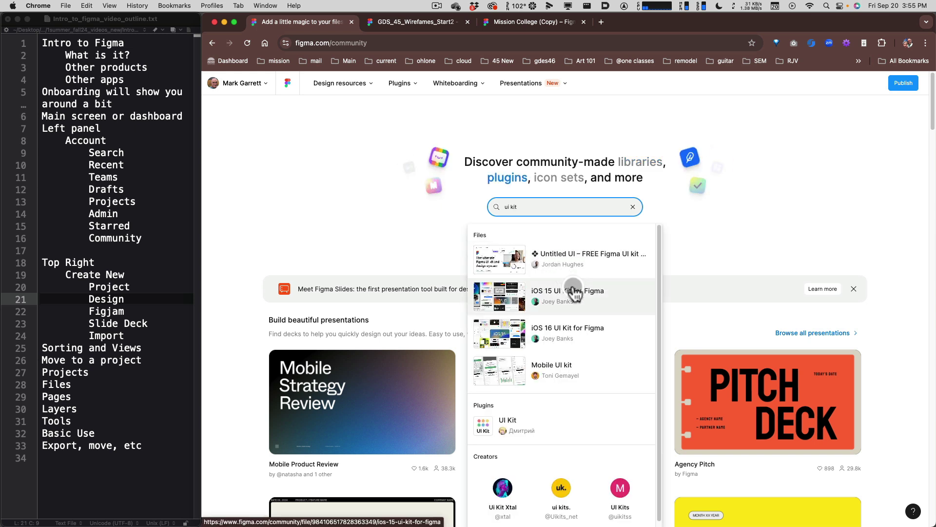
left_click(557, 257)
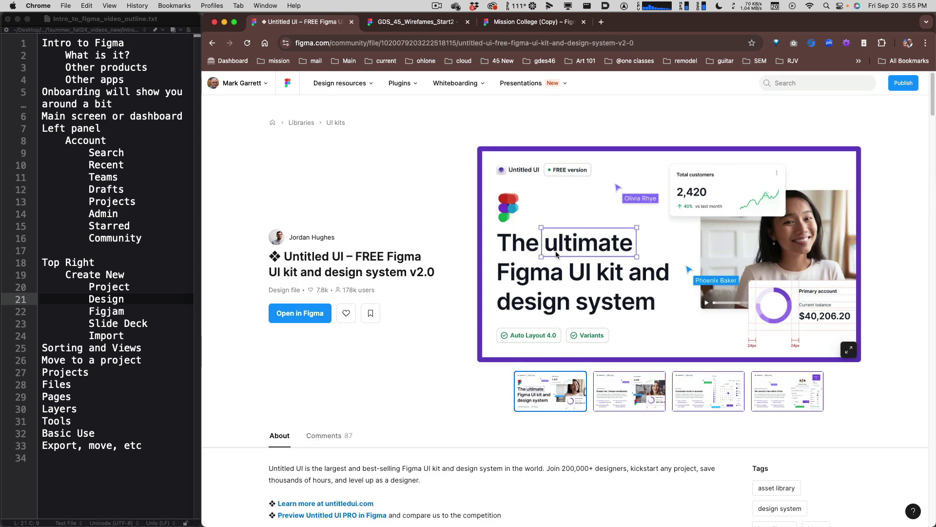
scroll(556, 254, "down", 1)
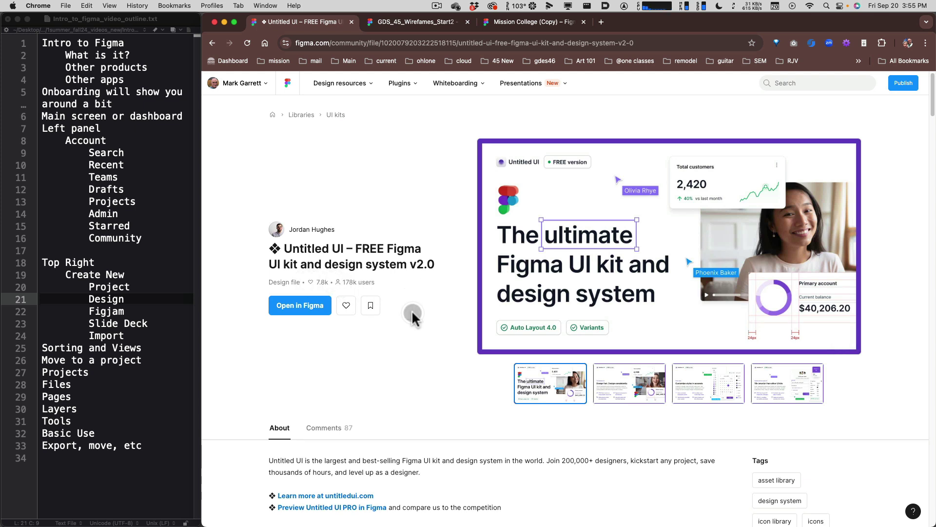
Open the Untitled UI kit from its Community page as an editable design file.
left_click(312, 306)
left_click(505, 267)
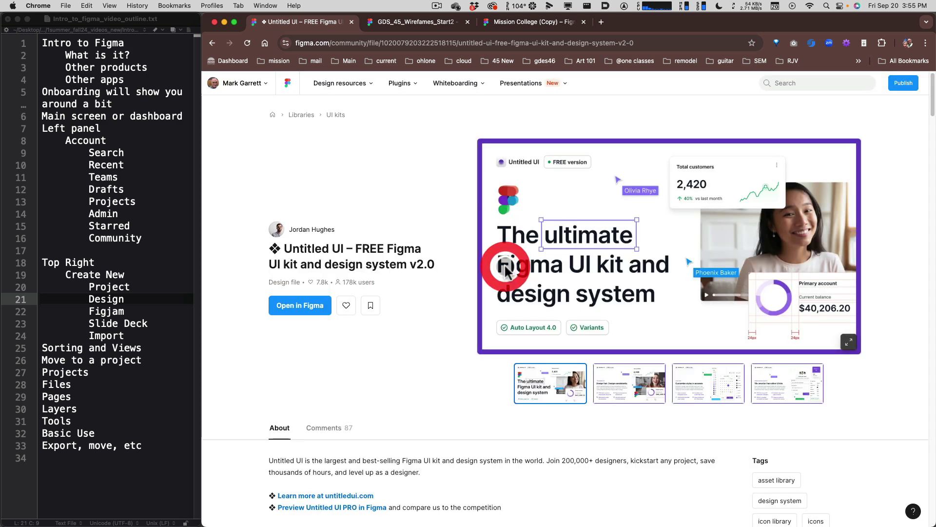
left_click(312, 306)
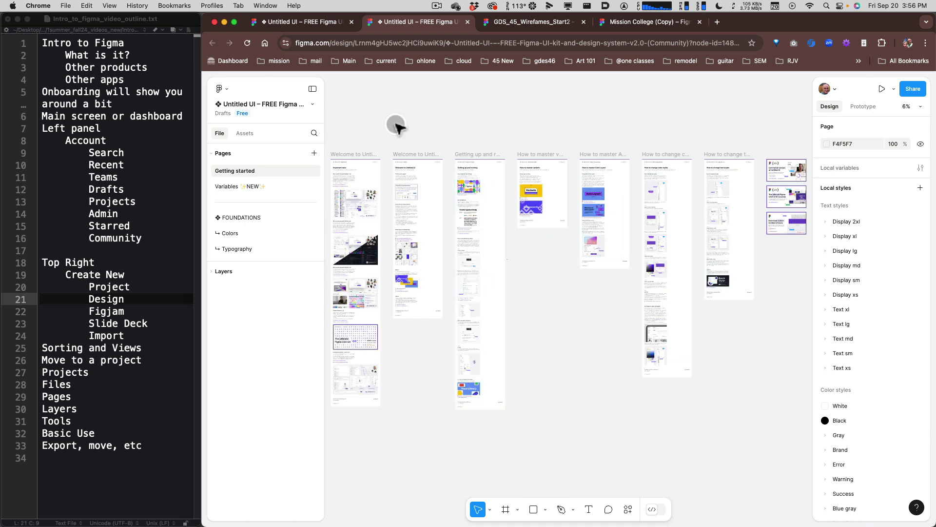
left_click(394, 101)
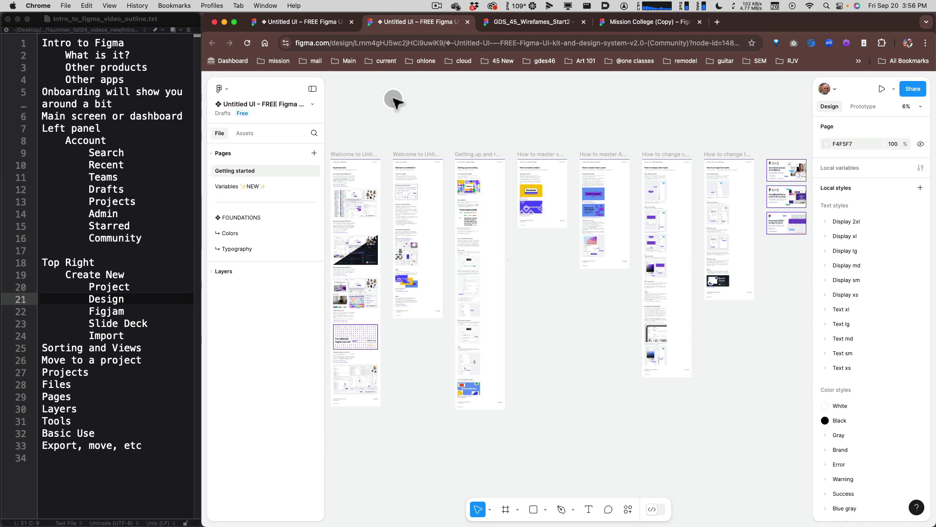
Return to the Untitled UI kit's Community page and go from it to the Community home page.
left_click(324, 24)
left_click(421, 119)
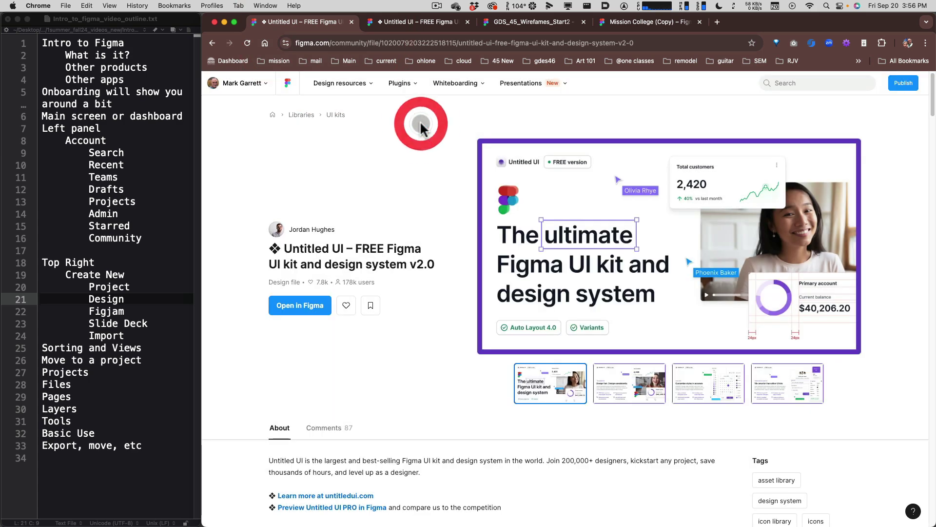
left_click(244, 82)
left_click(247, 82)
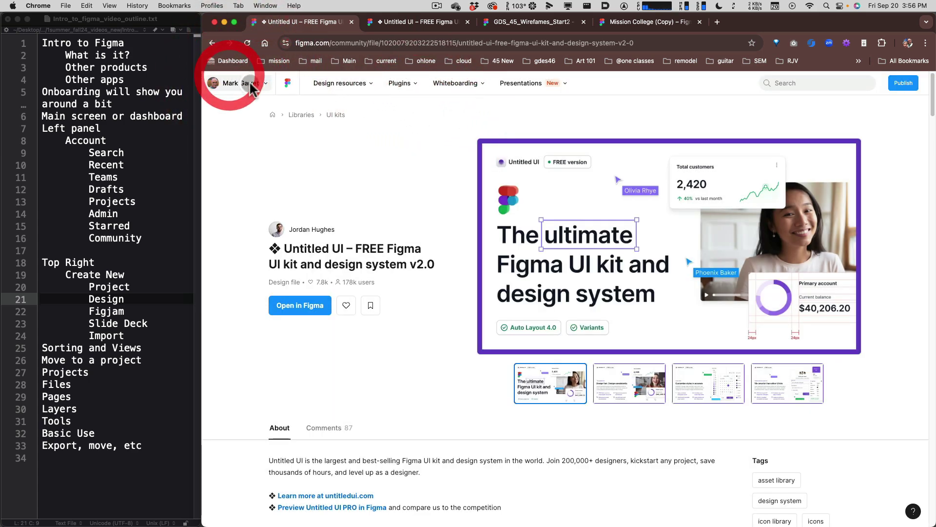
left_click(290, 85)
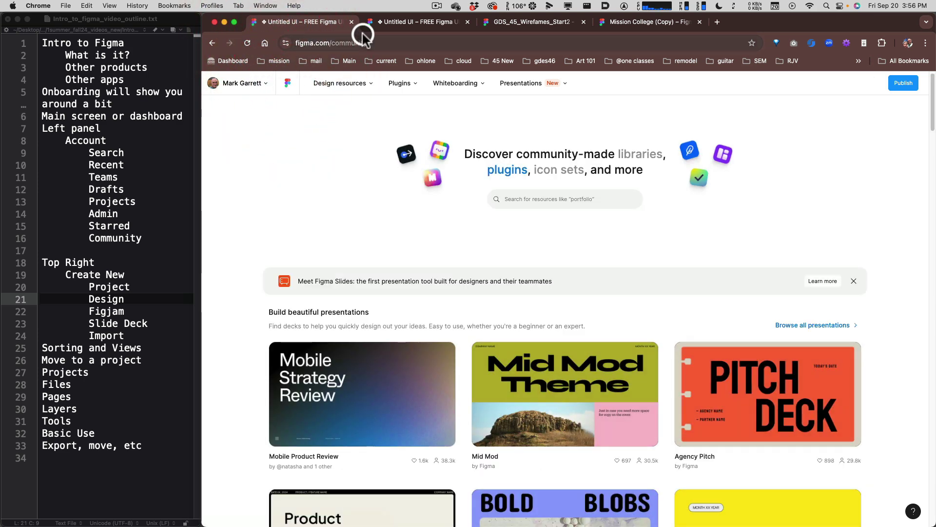
Leave the Untitled UI design file for the file browser and switch to the GDS 046 76206 Team Fall 24 team.
left_click(405, 22)
left_click(218, 89)
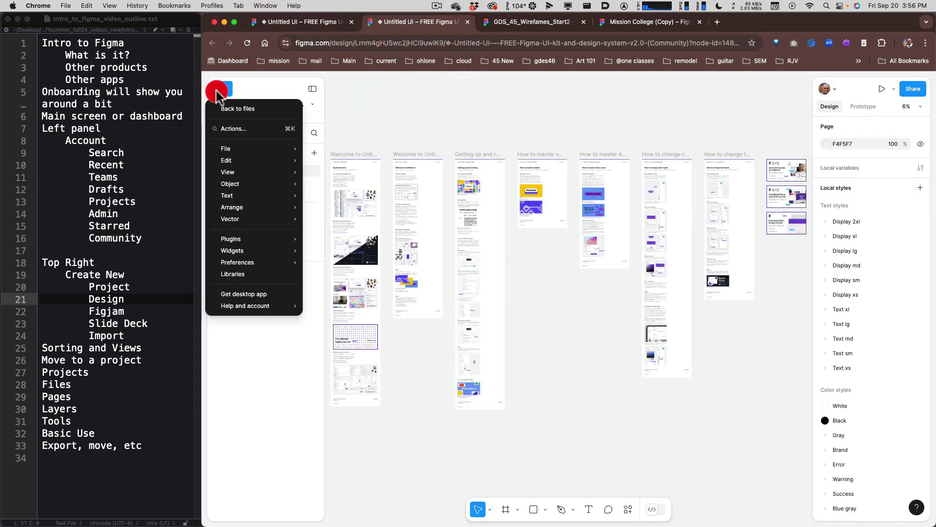
left_click(233, 110)
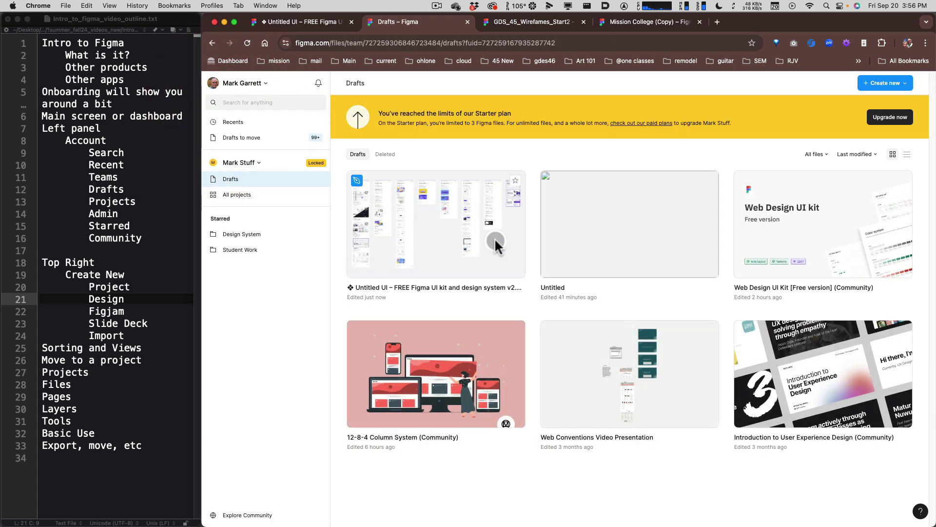
left_click(241, 162)
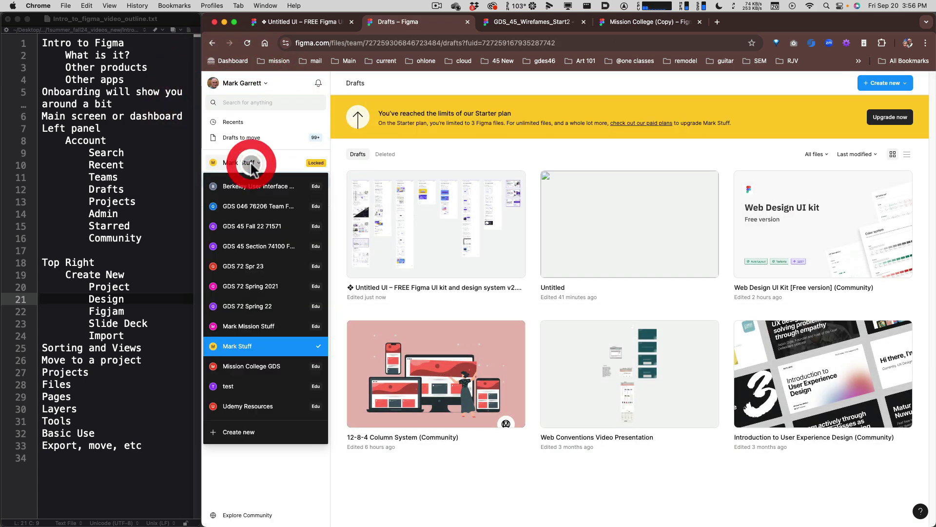
left_click(265, 206)
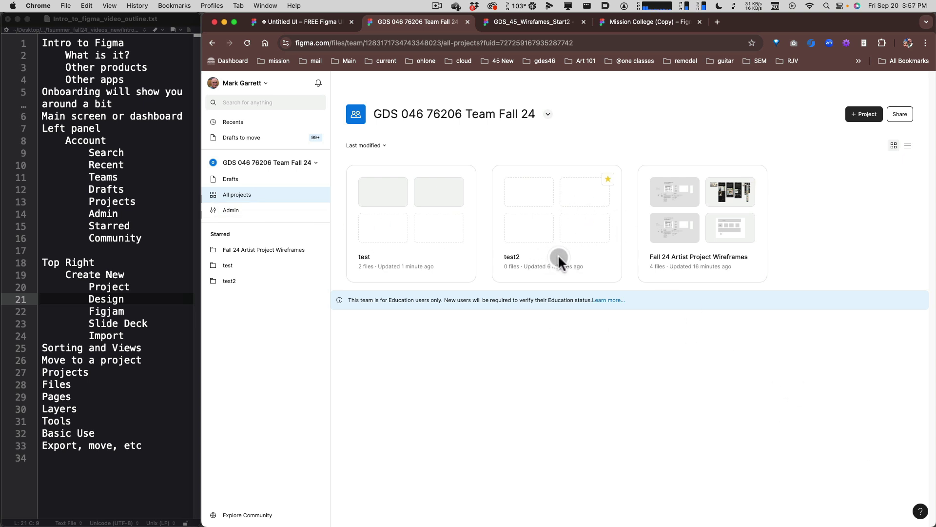
Open the test2 project and create a new design file in it.
left_click(559, 256)
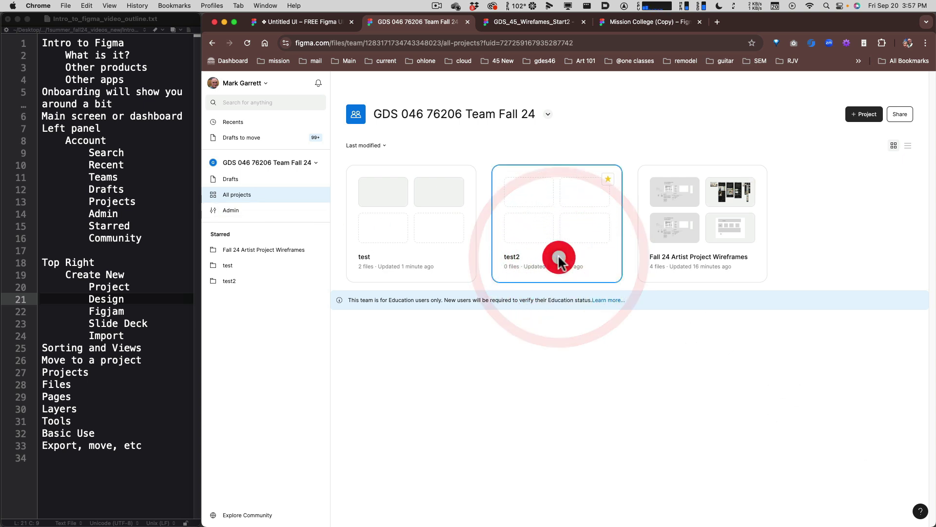
left_click(558, 256)
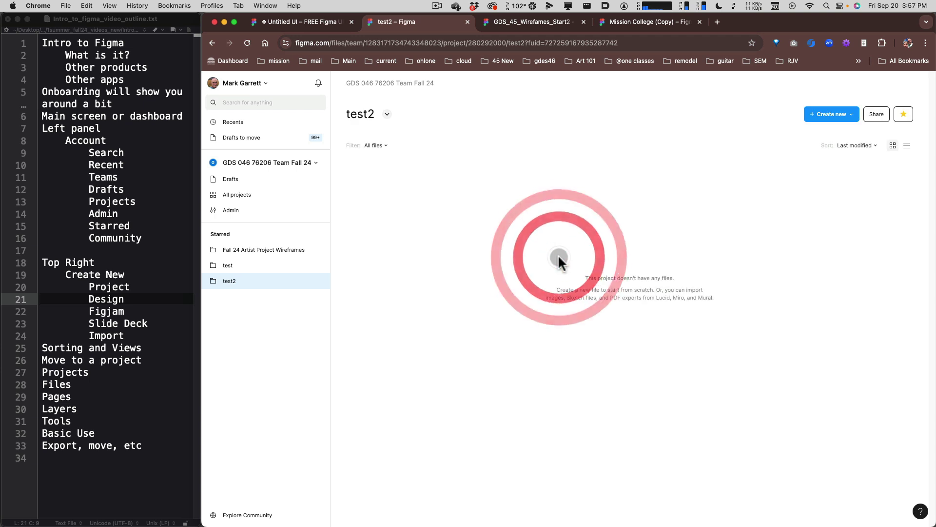
left_click(844, 122)
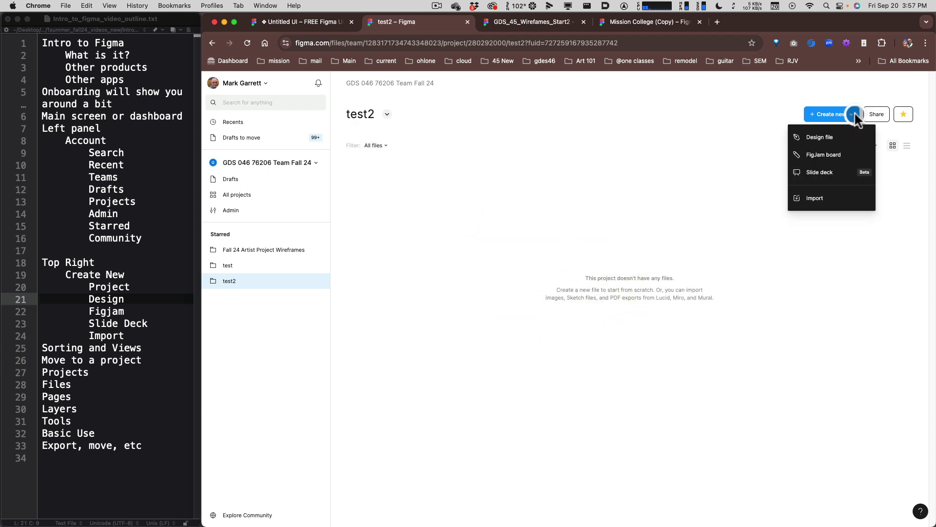
left_click(839, 136)
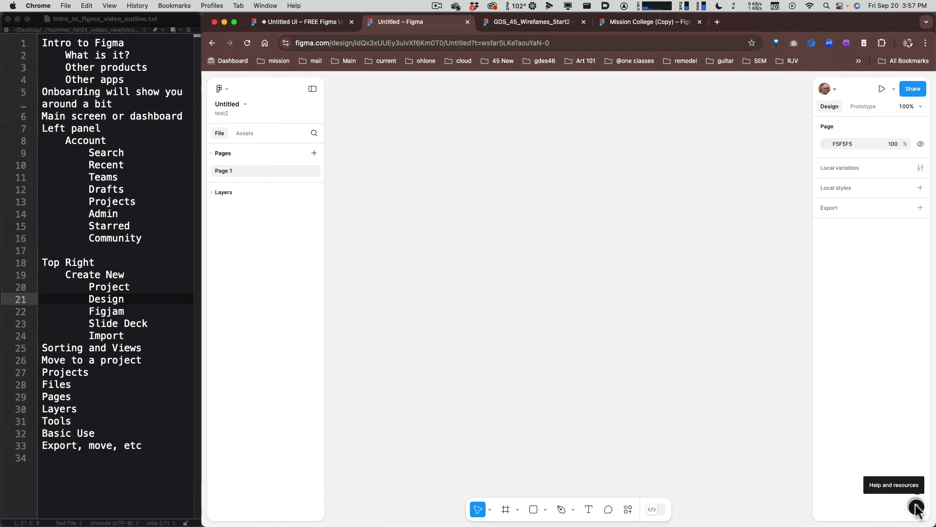
Show the keyboard shortcuts reference and display its Zoom category.
left_click(917, 507)
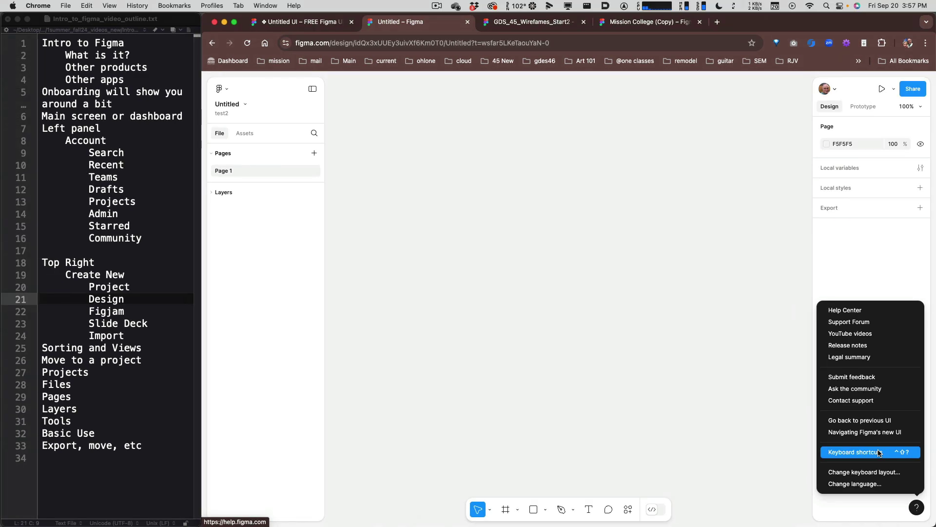
left_click(879, 453)
left_click(877, 448)
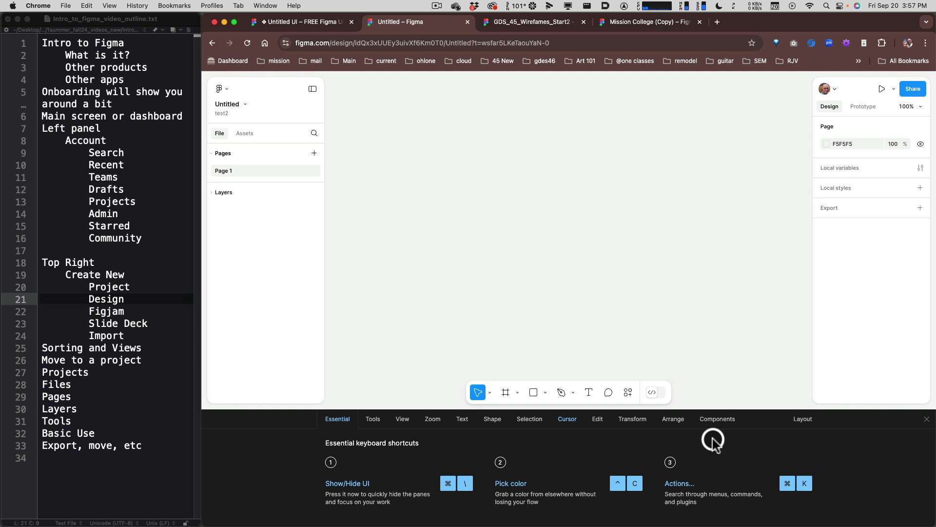
left_click(436, 418)
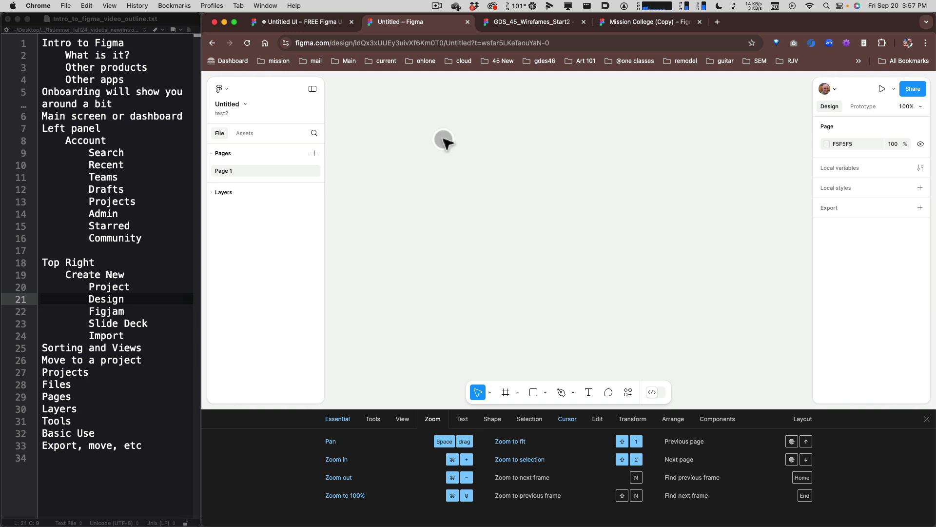
Draw a rectangle in the upper middle of the empty canvas and deselect it.
left_click(451, 158)
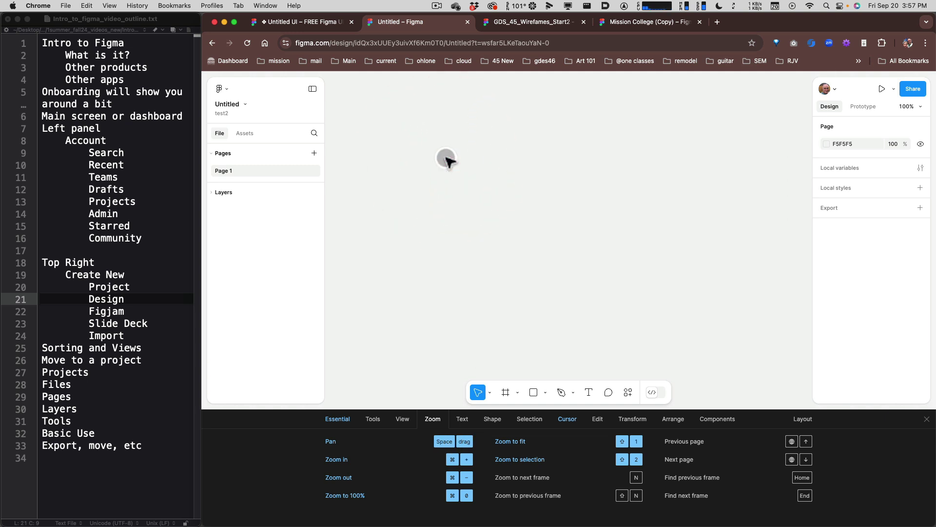
key("r")
left_click_drag(440, 152, 594, 253)
left_click(523, 294)
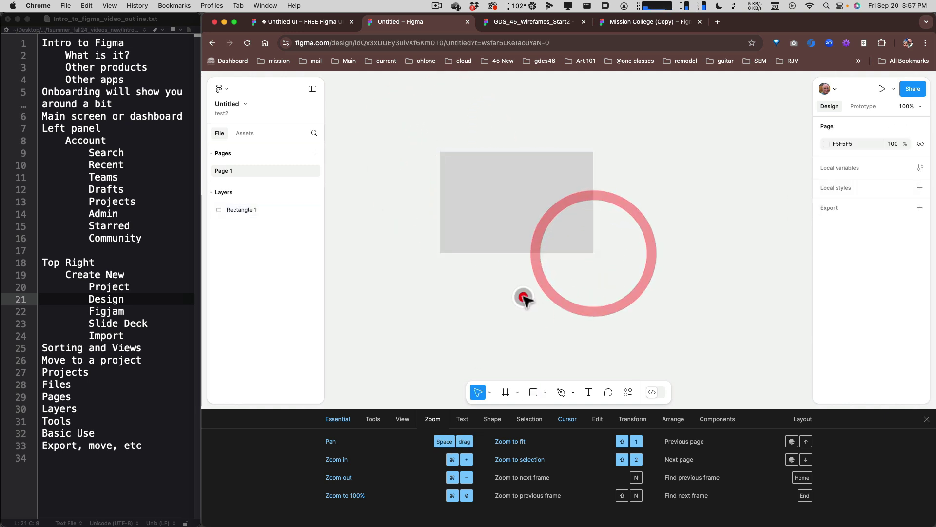
Pan the canvas to shift the rectangle in view, and zoom out to 50% and in to 200%.
left_click_drag(518, 291, 527, 324)
left_click(483, 383)
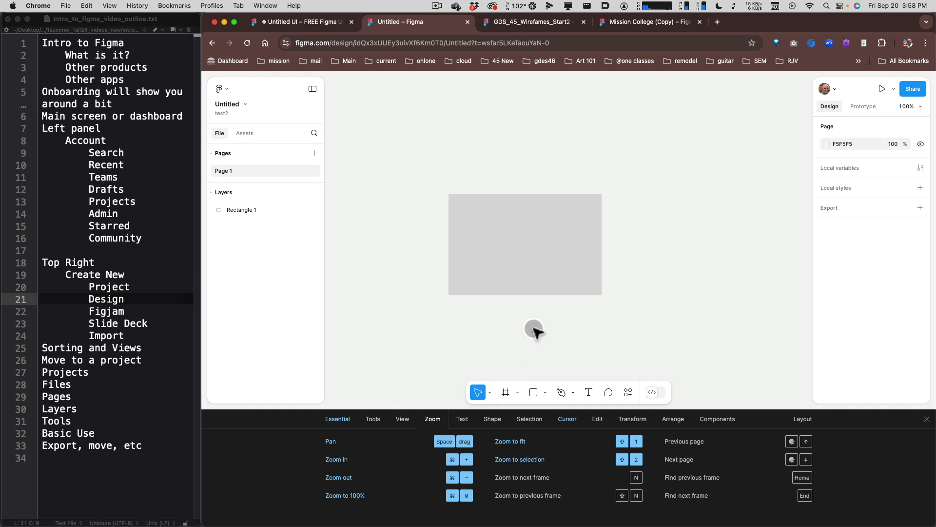
key("super+equal")
key("super+minus")
key("super+minus")
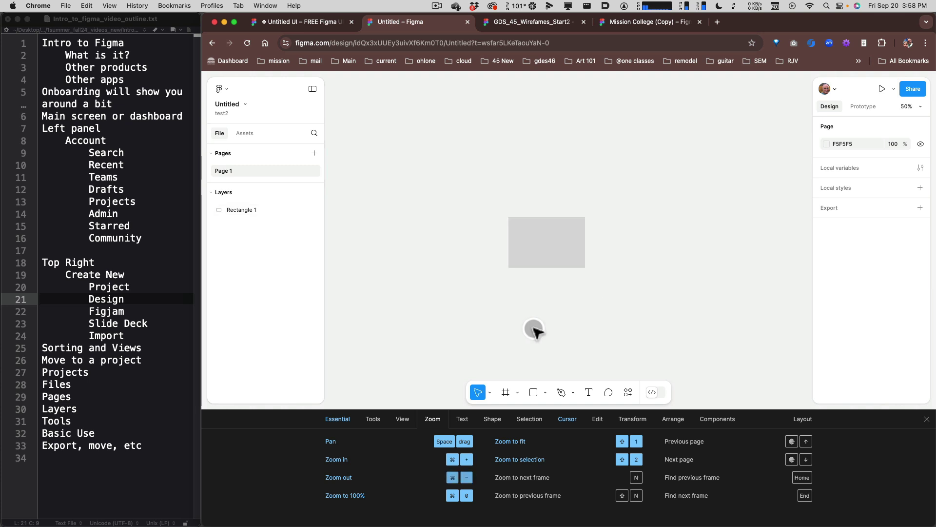
key("super+equal")
key("super+equal")
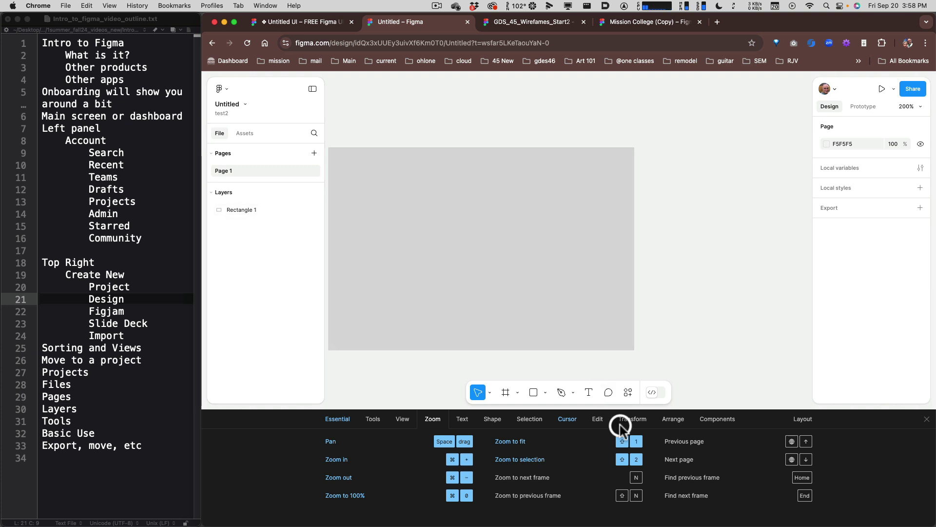
Review the Edit, Cursor, Selection, Transform, Shape, Zoom, View, Tools and Essential shortcut categories and the keyboard Layout settings.
left_click(595, 419)
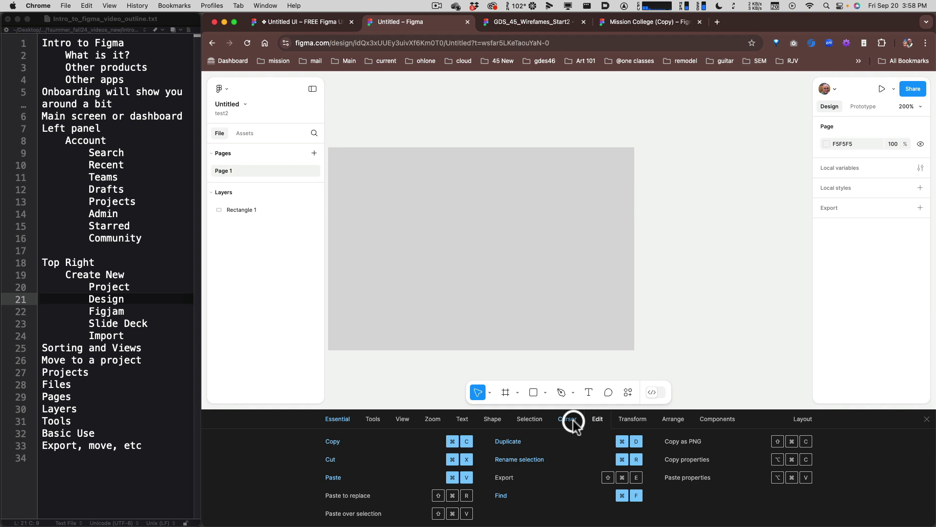
left_click(567, 419)
left_click(600, 420)
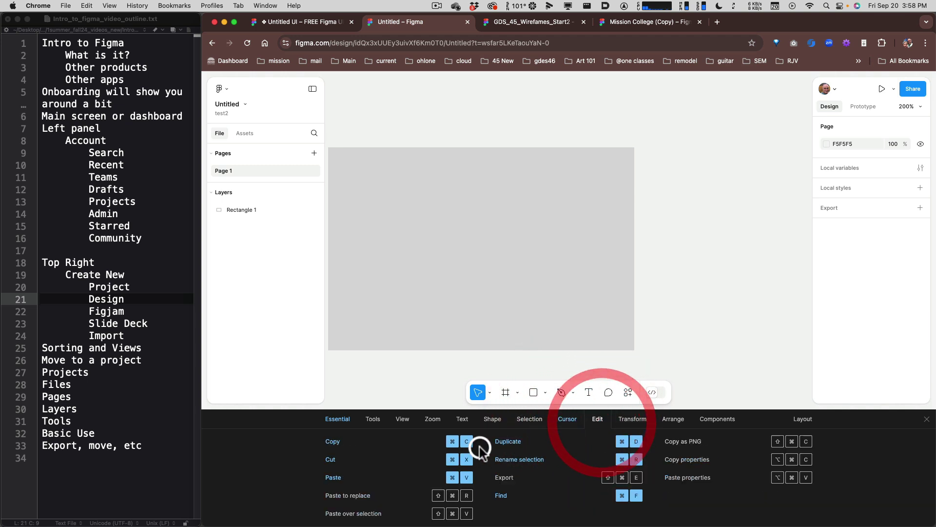
left_click(530, 420)
left_click(637, 420)
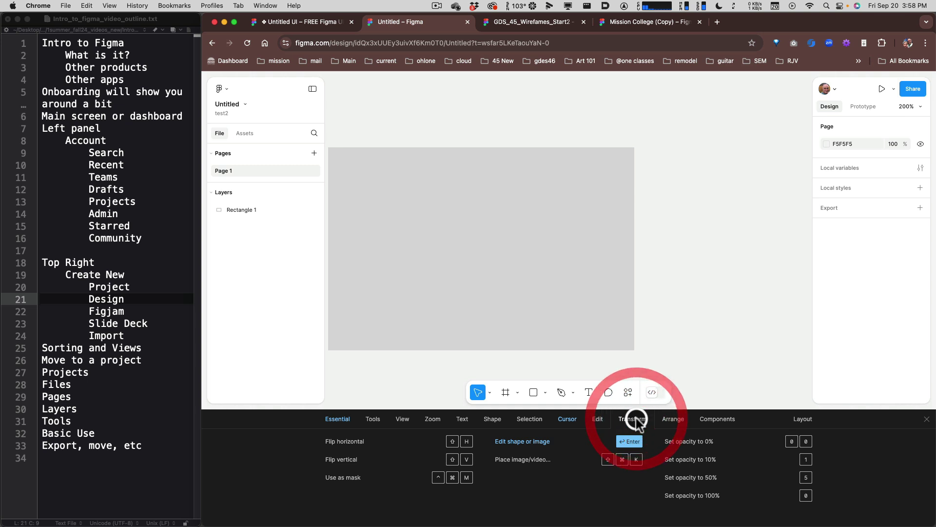
left_click(570, 419)
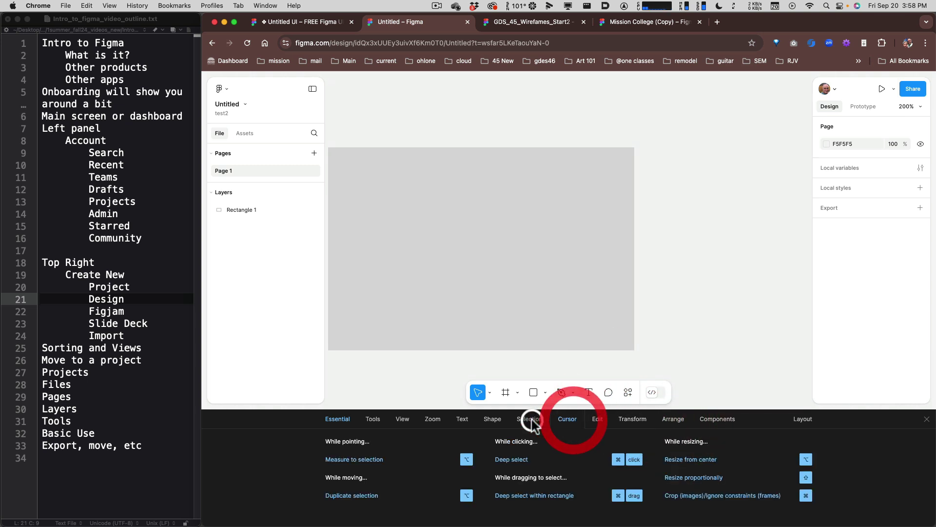
left_click(531, 419)
left_click(489, 421)
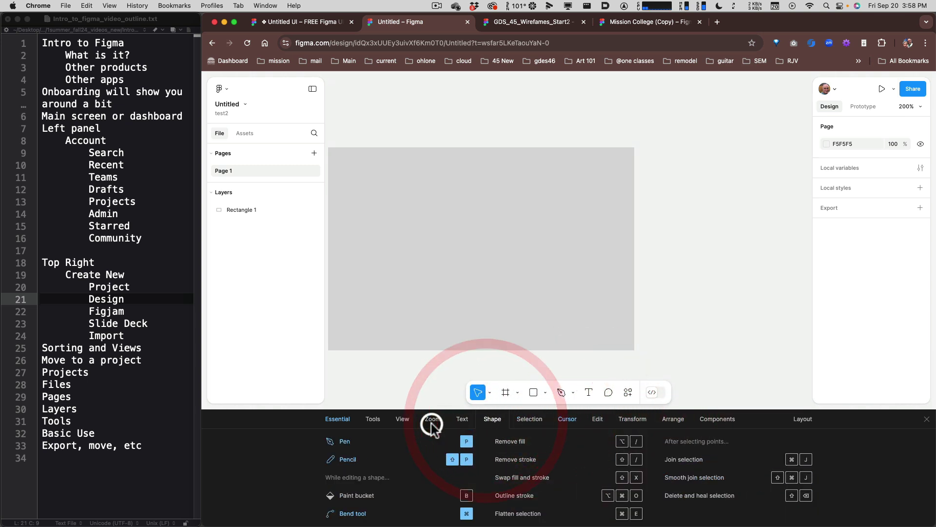
left_click(432, 420)
left_click(394, 420)
left_click(378, 419)
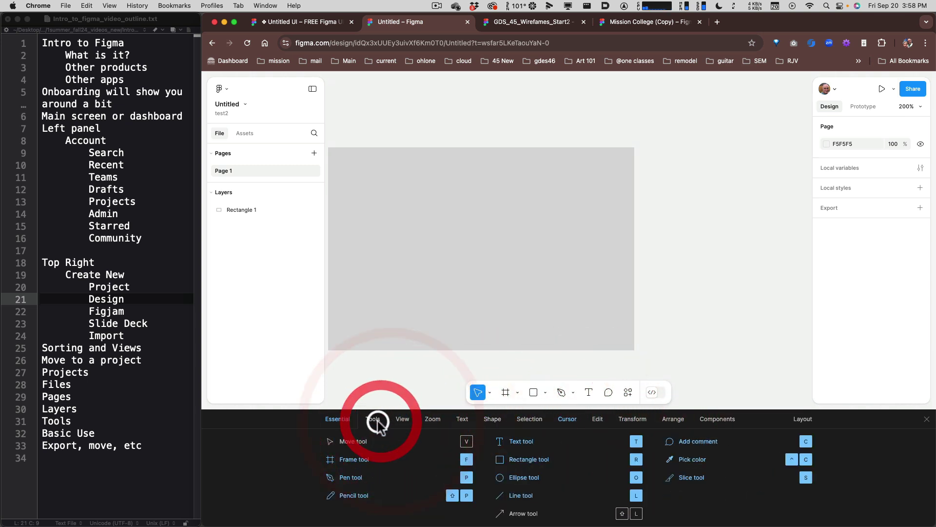
left_click(337, 420)
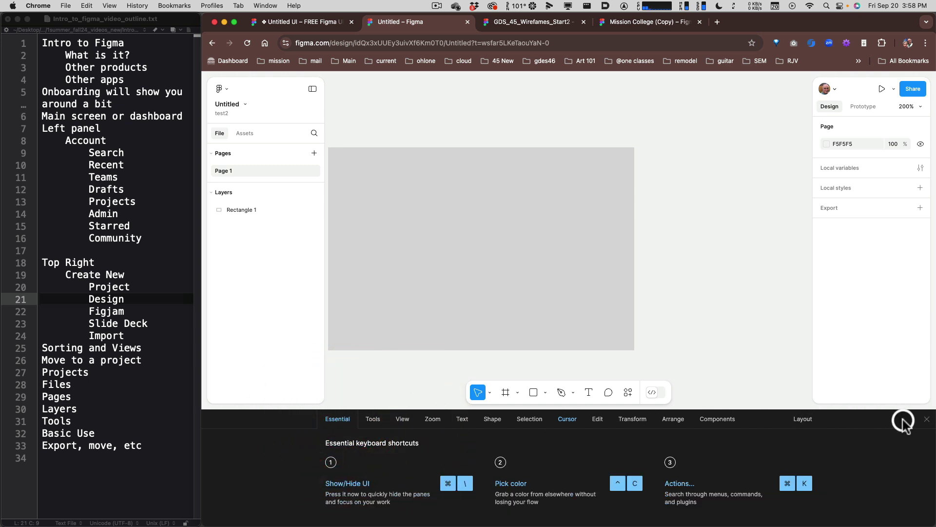
left_click(794, 420)
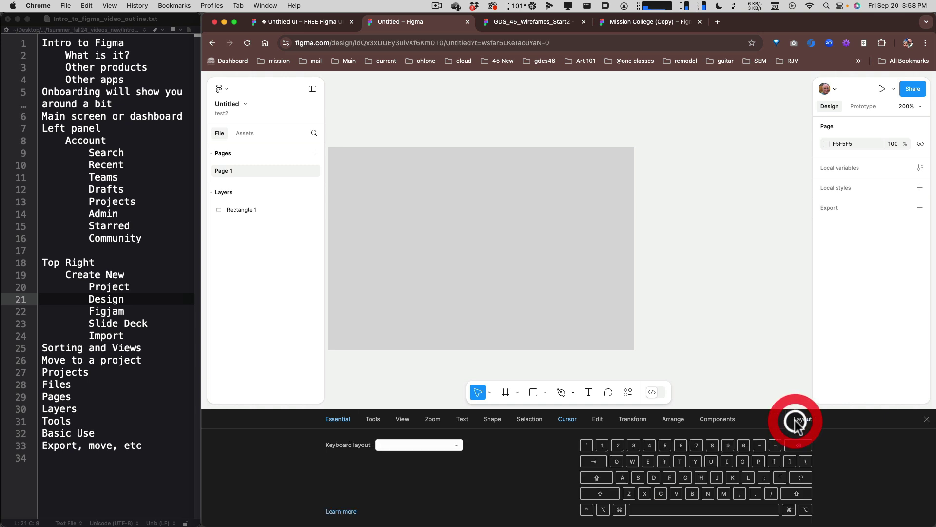
Close the keyboard shortcuts reference and visit the file's test2 project page, returning to the Untitled design.
left_click(926, 419)
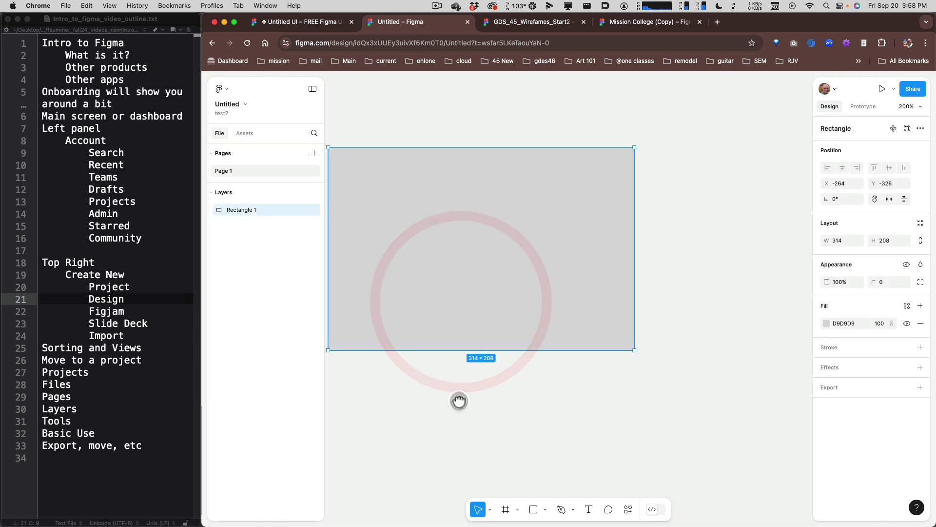
left_click_drag(428, 394, 500, 422)
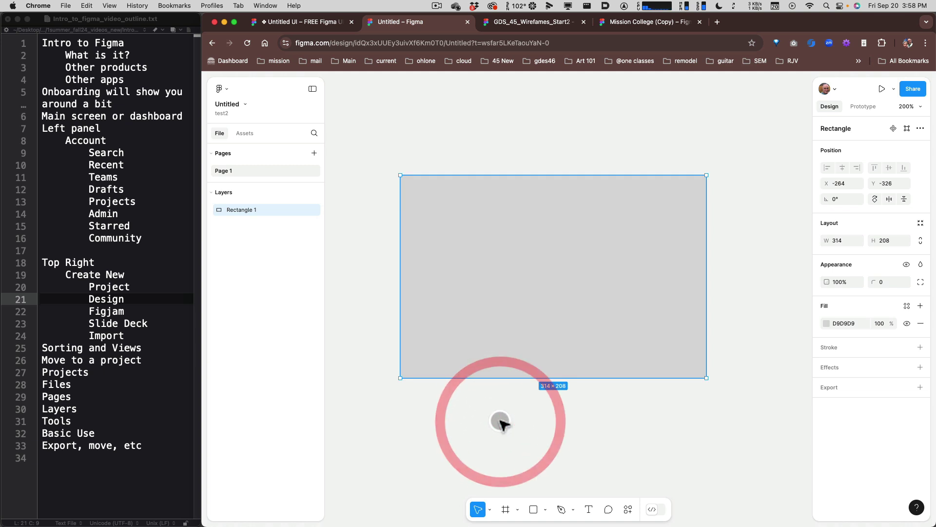
left_click(223, 114)
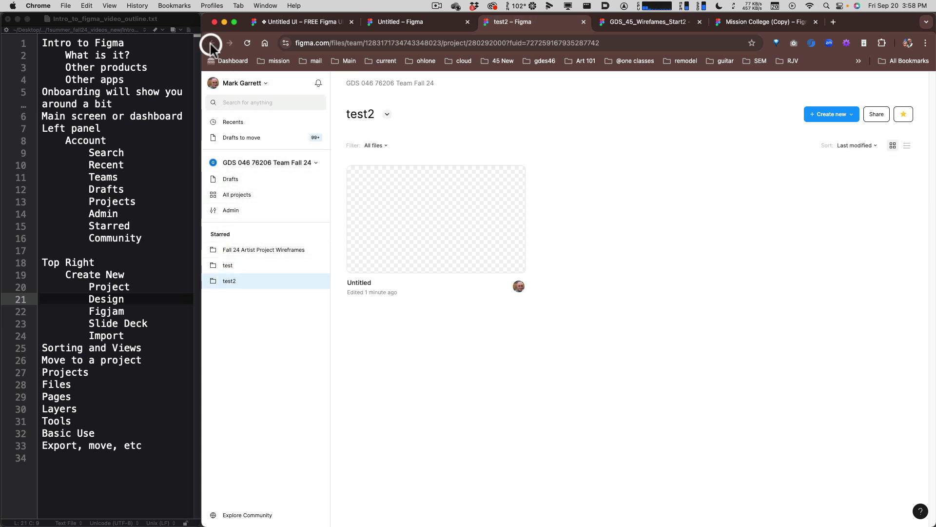
left_click(428, 25)
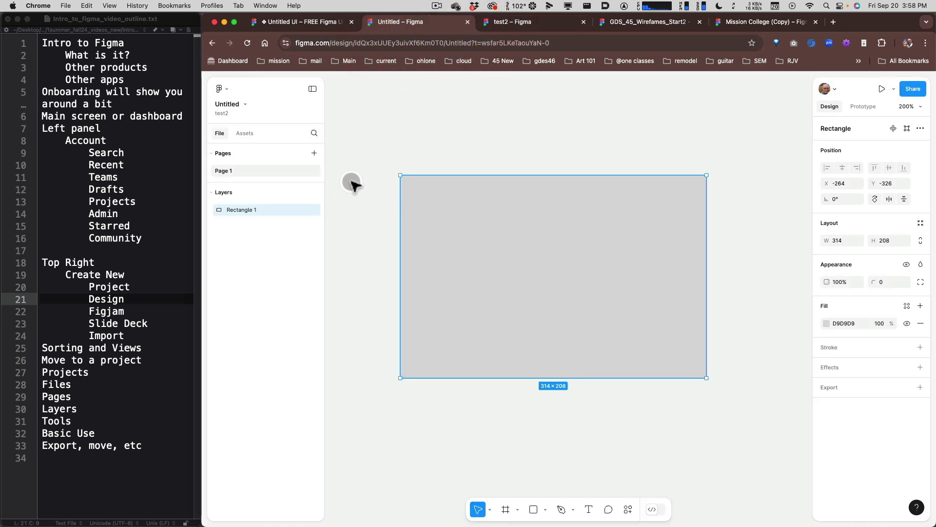
Rename the Untitled design file as Video test and deselect the rectangle.
left_click(246, 103)
left_click(246, 104)
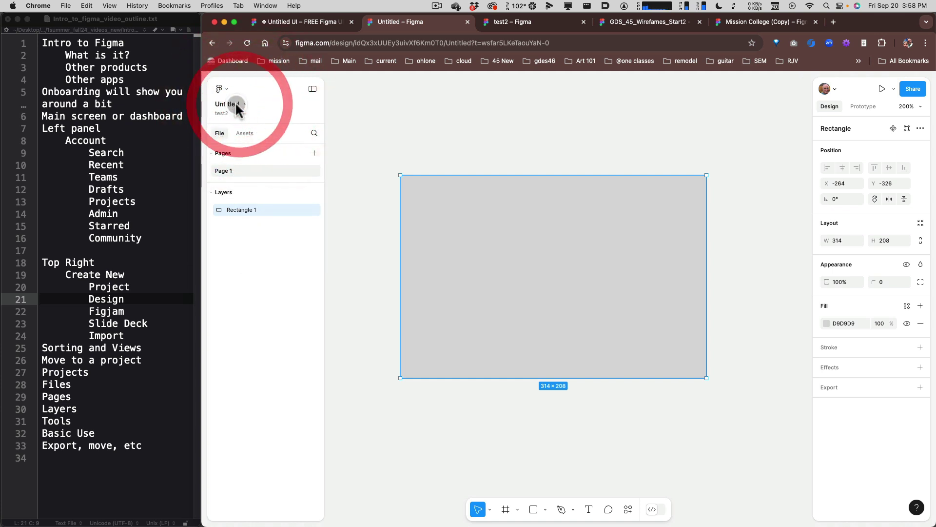
double_click(235, 104)
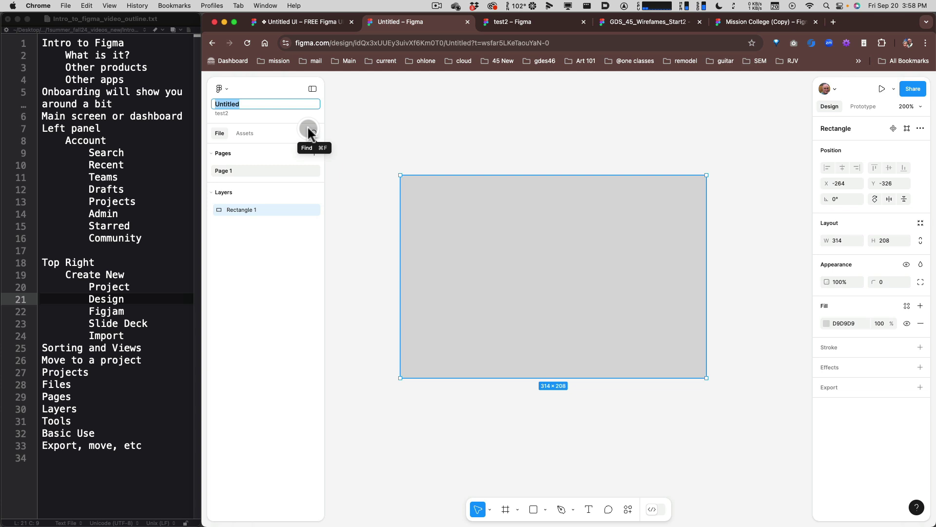
type("Video te")
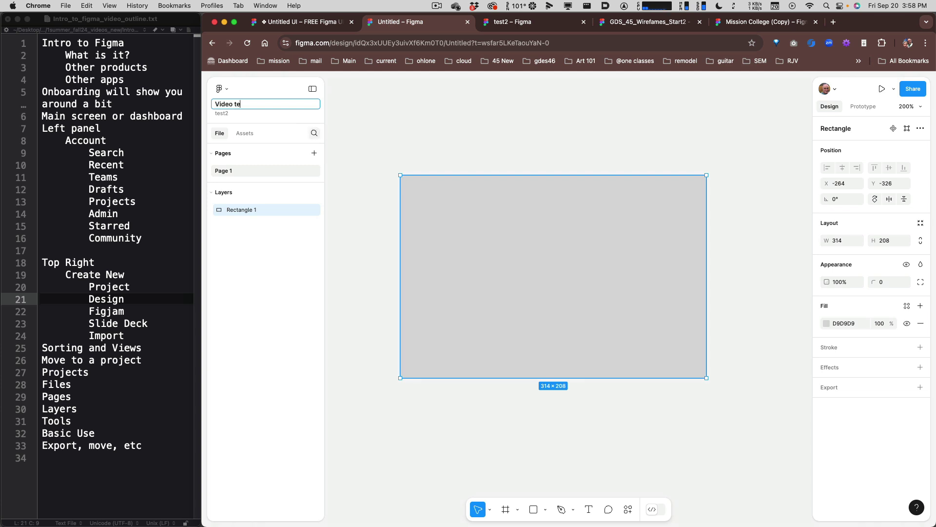
type("est")
left_click(509, 116)
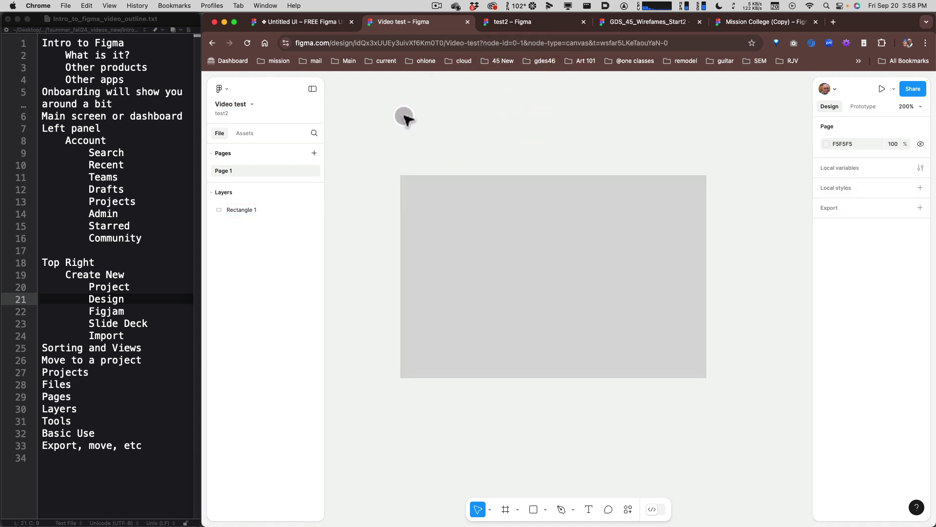
Minimize and restore the interface repeatedly to compare the uncluttered canvas with the full layout.
left_click(314, 89)
left_click(282, 91)
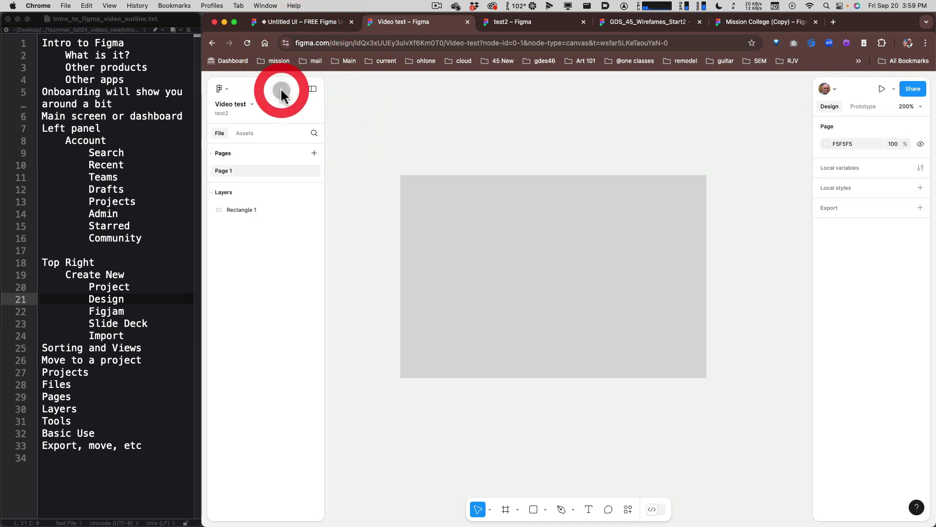
left_click(312, 88)
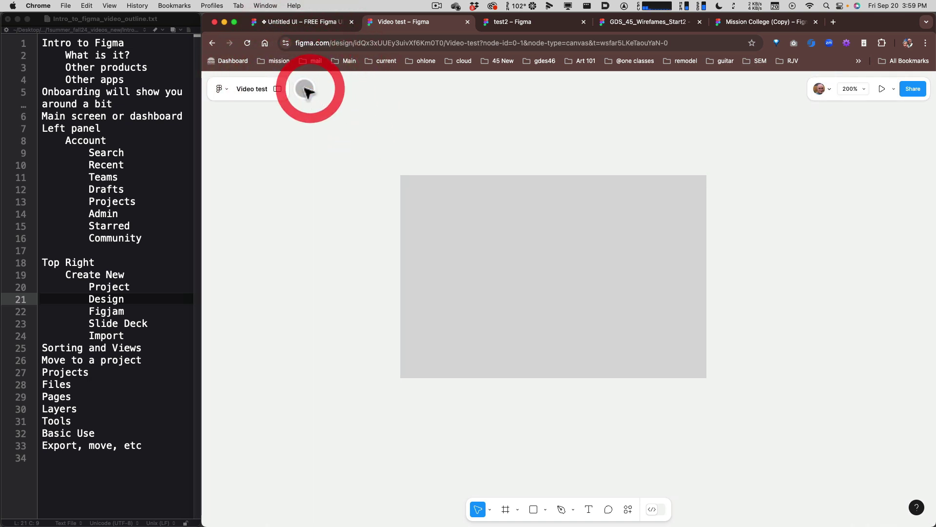
left_click(278, 88)
left_click(312, 89)
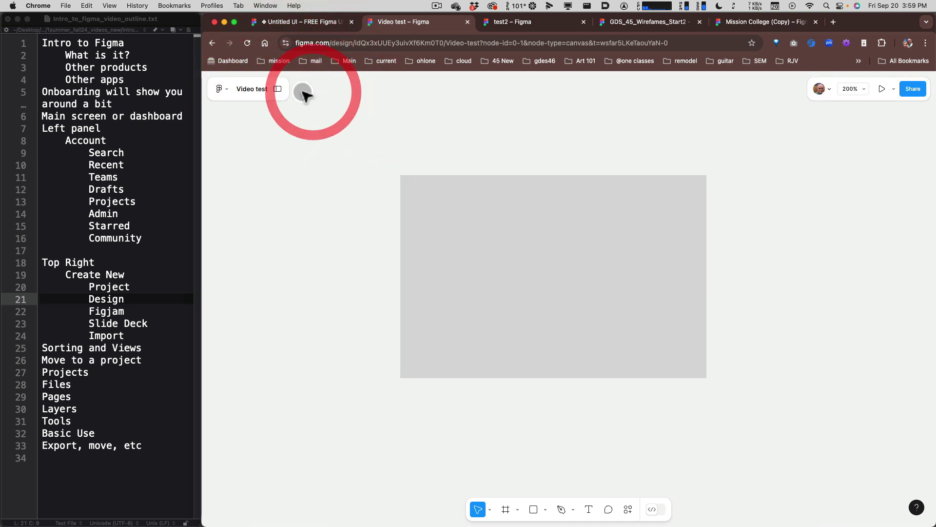
left_click(276, 89)
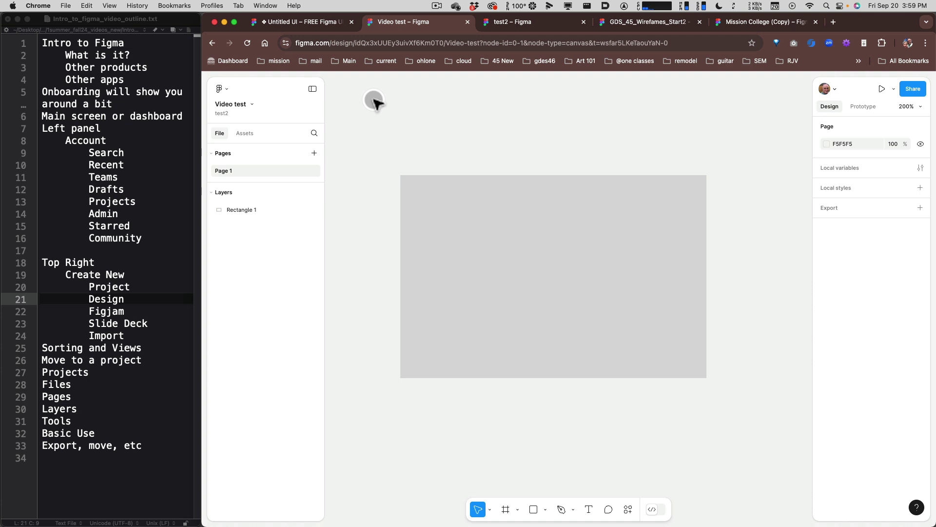
left_click(314, 89)
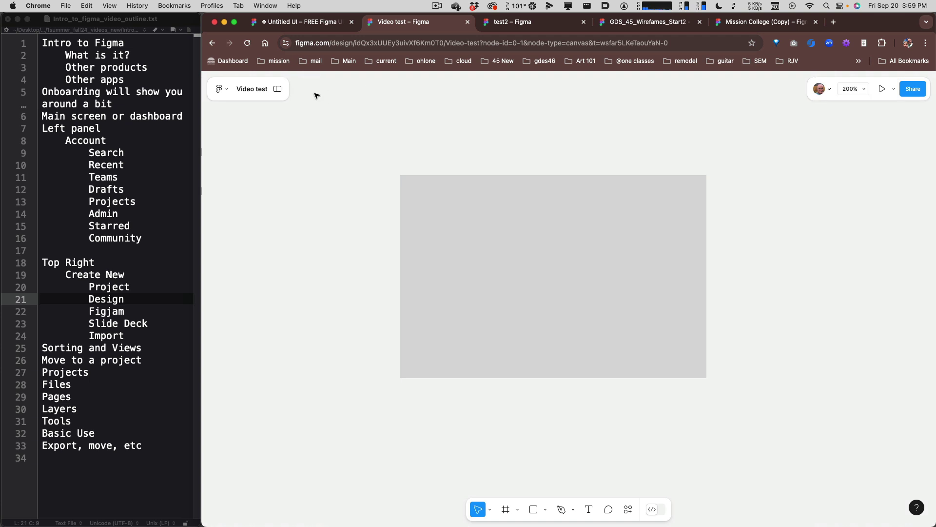
left_click(278, 89)
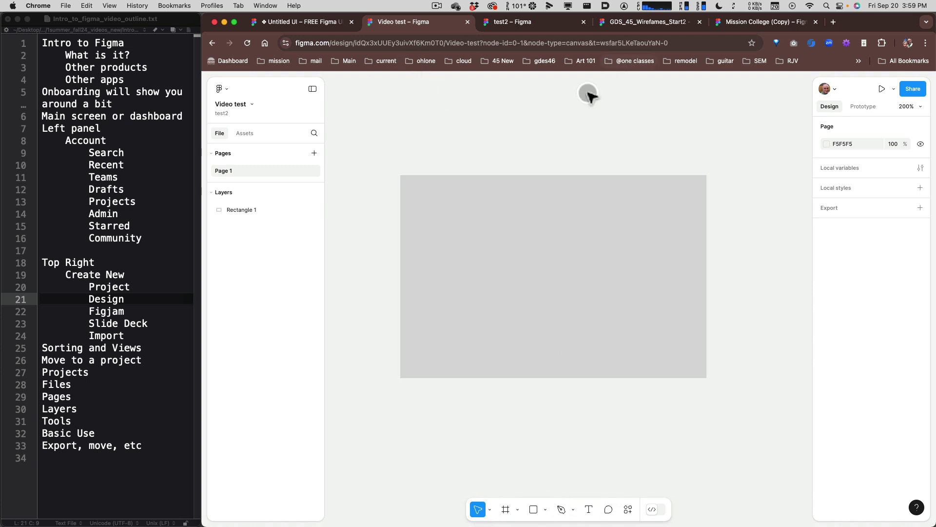
left_click(313, 89)
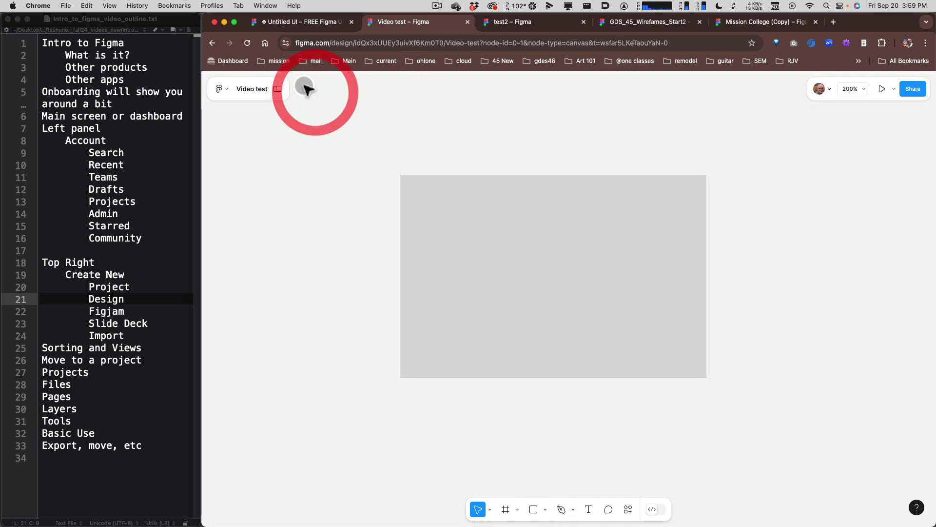
left_click(273, 88)
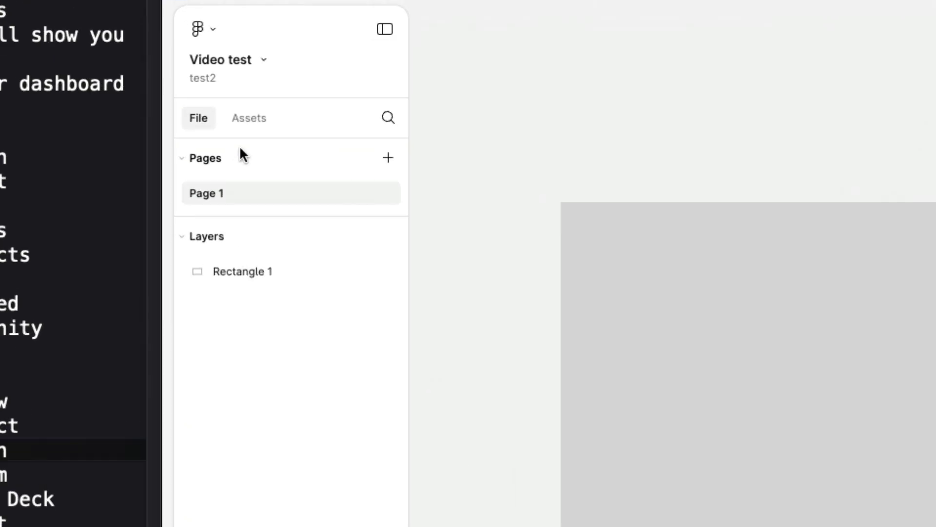
Rename Page 1 as Desktop and collapse the layer list.
double_click(229, 194)
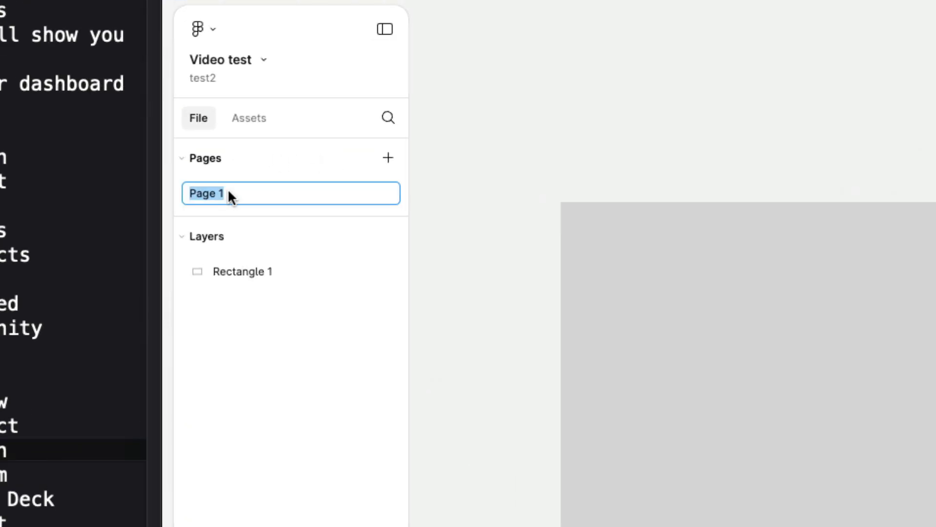
type("Desktop")
left_click(320, 247)
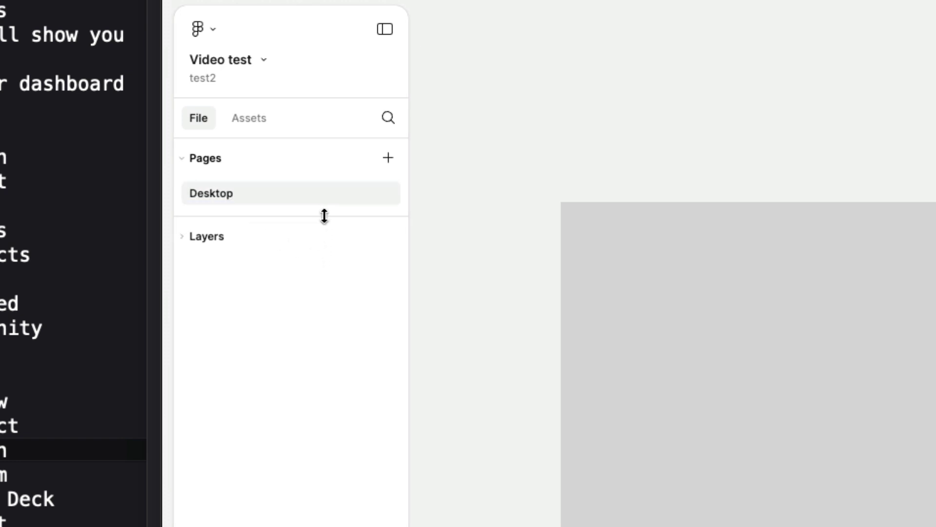
Add a second page named Mobile to the file.
left_click(381, 161)
type("Mob")
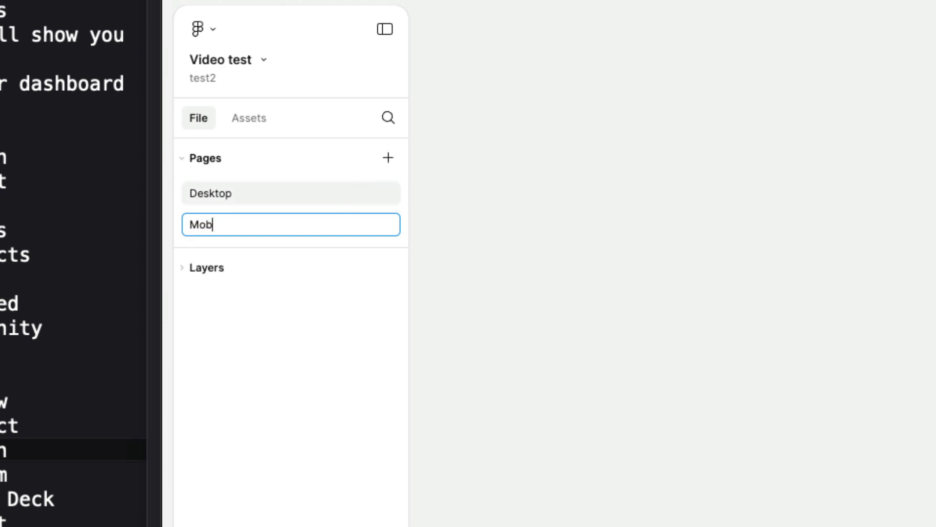
type("ile")
key("Return")
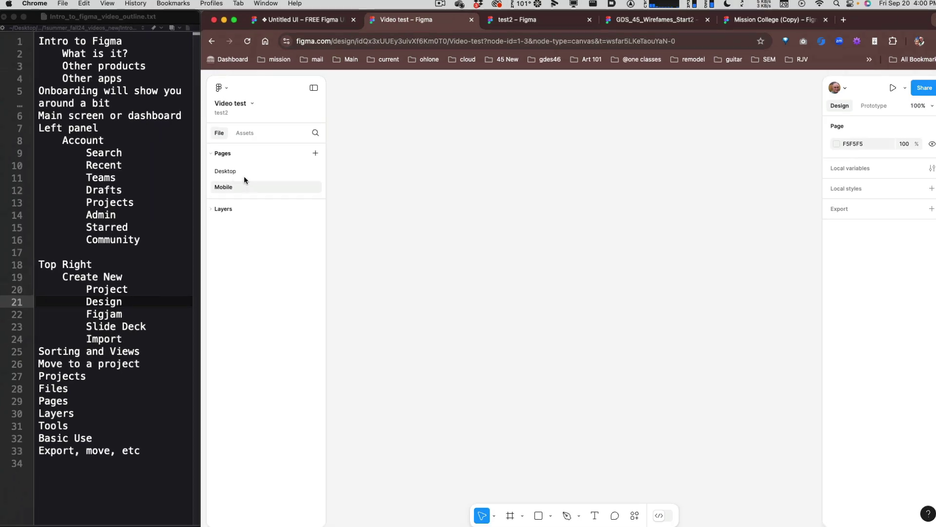
Draw a tall rectangle about 150 × 403 in the middle of the Mobile page and deselect it.
left_click(247, 193)
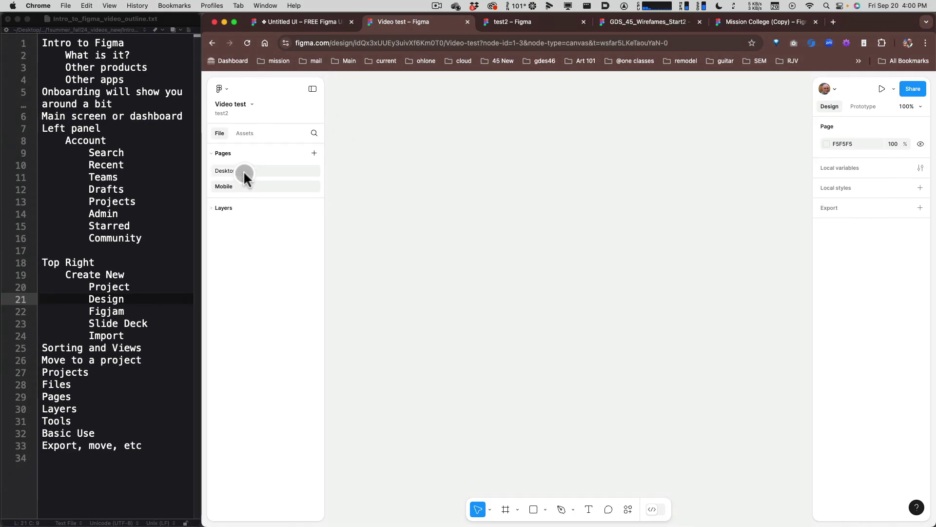
left_click(238, 184)
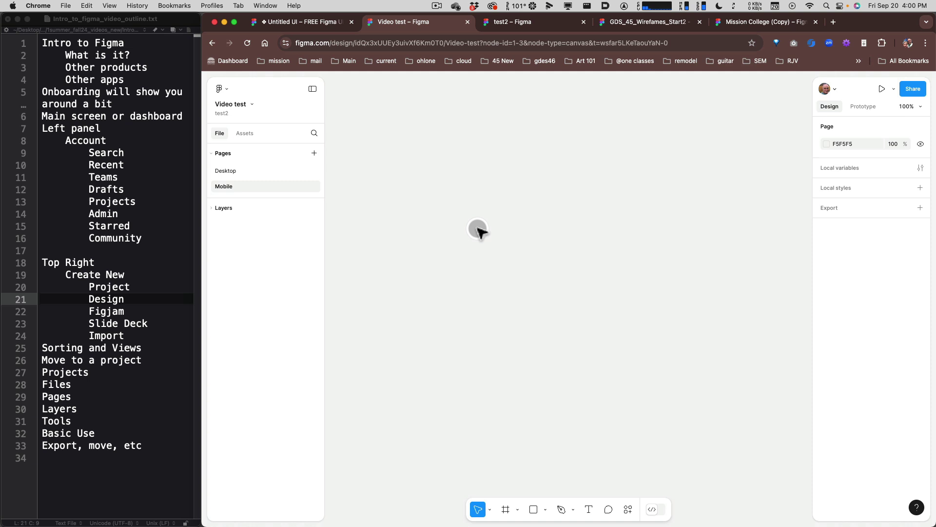
key("r")
mouse_move(476, 174)
left_mouse_down()
mouse_move(520, 345)
mouse_move(549, 370)
left_mouse_up()
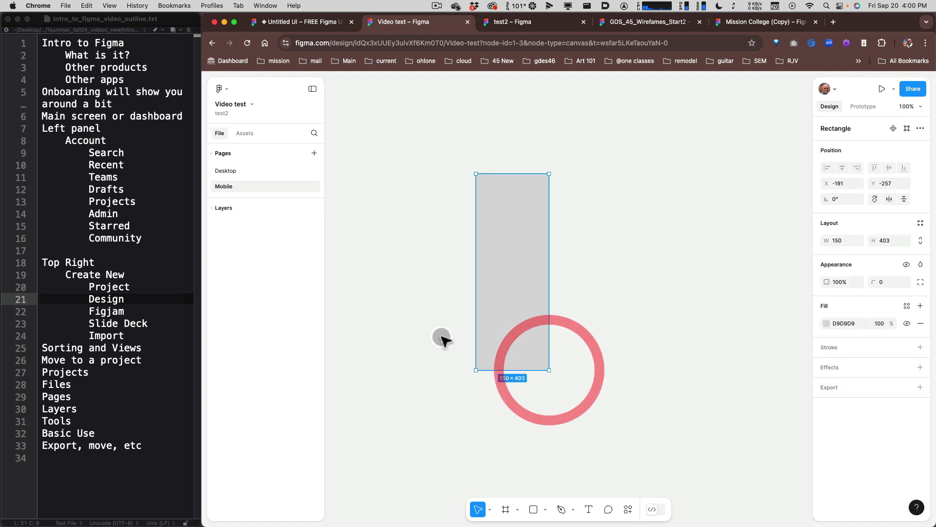
left_click(433, 330)
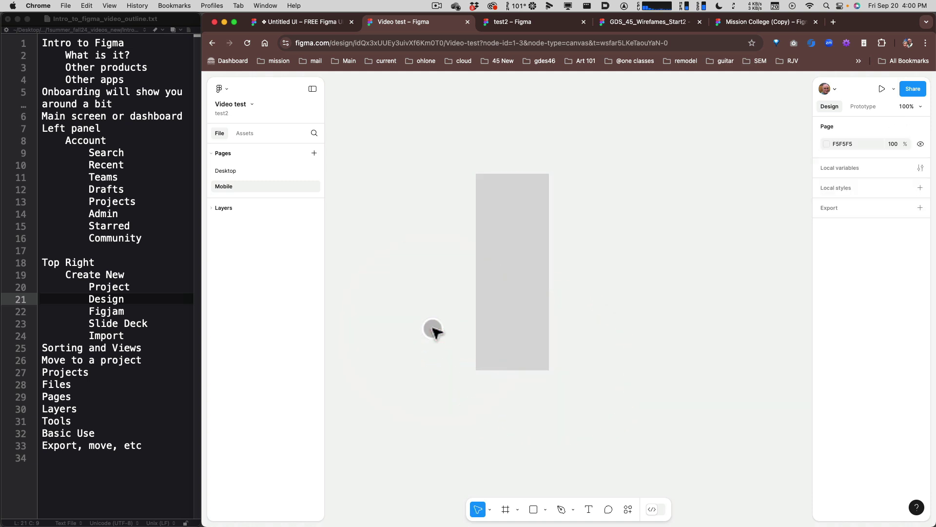
Switch to the Desktop page, expand its layers, and select the rectangle from both the canvas and the layer list.
left_click(232, 173)
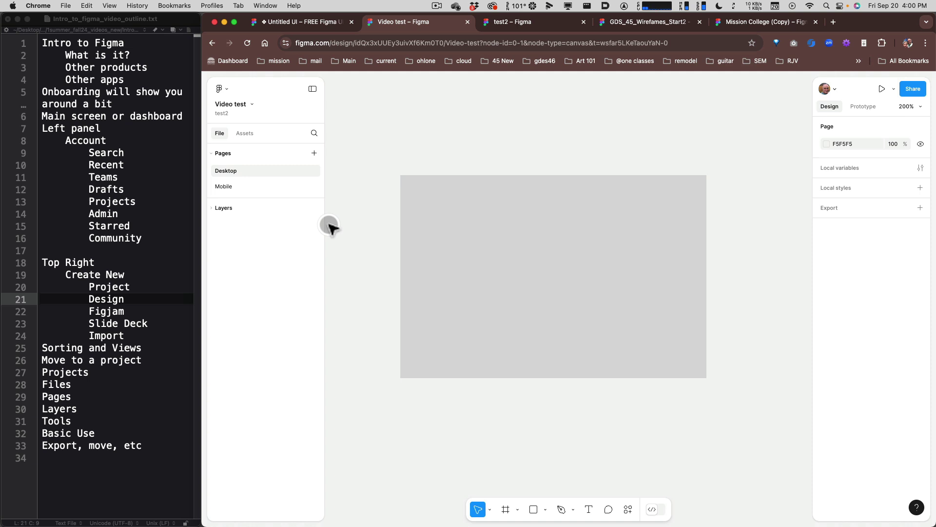
left_click(213, 208)
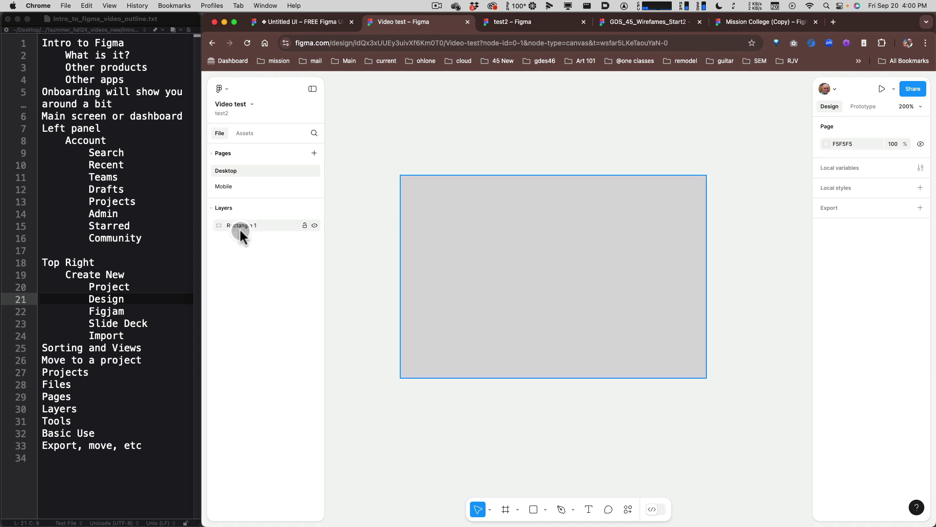
left_click(440, 238)
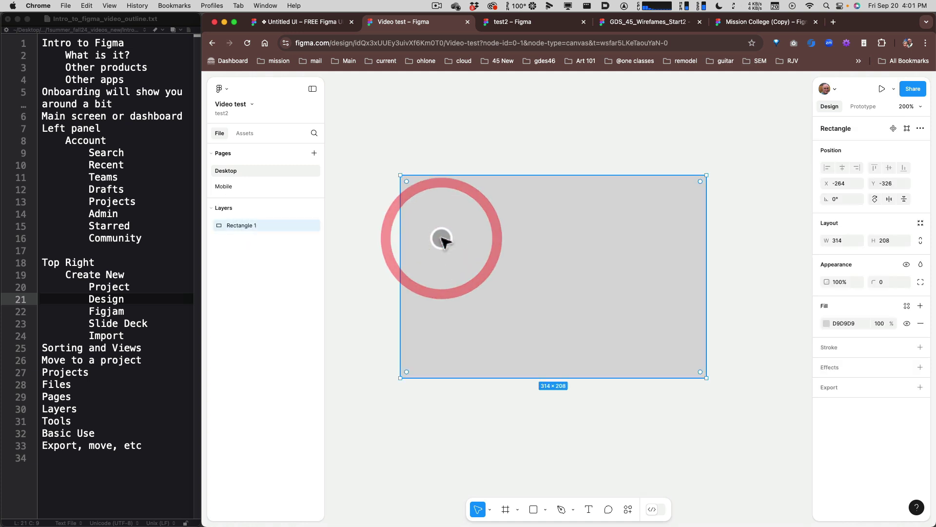
left_click(247, 265)
left_click(236, 226)
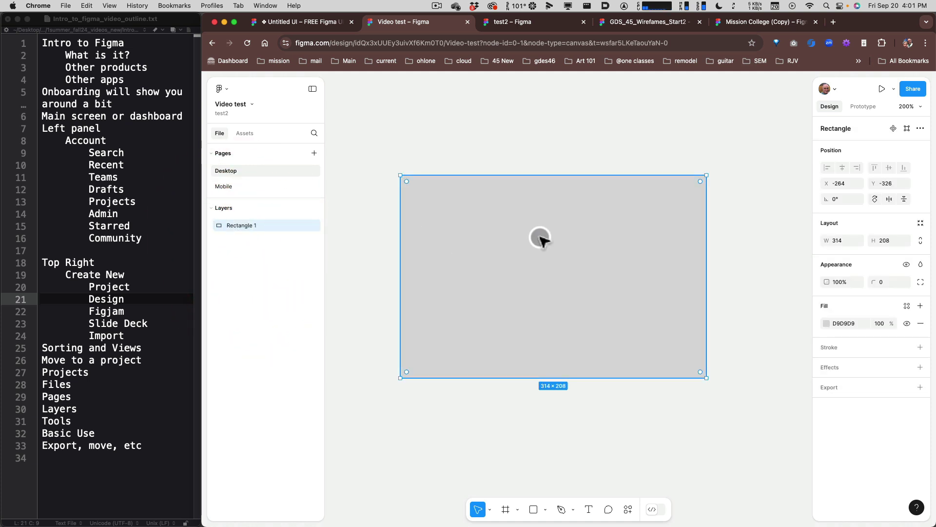
left_click(400, 126)
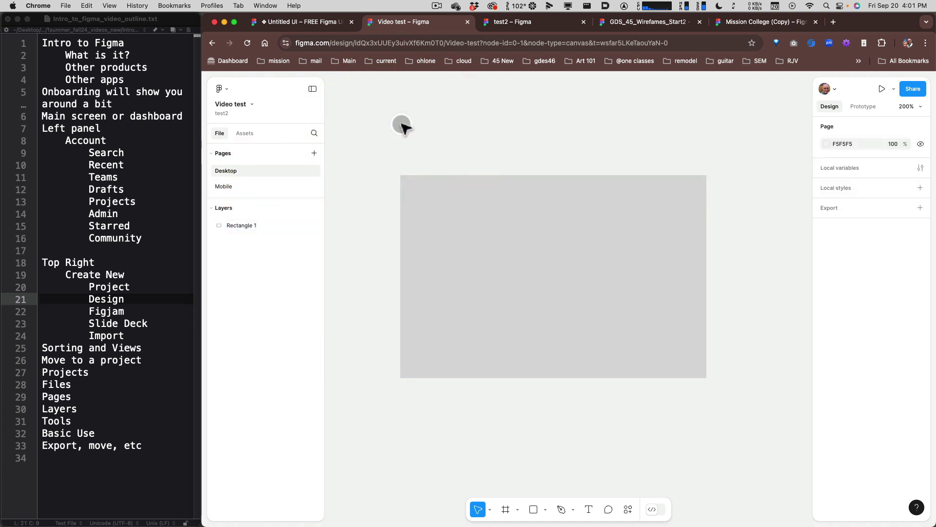
Draw a rectangle about 170 × 30 above the large one and move its layer beneath Rectangle 1.
key("r")
mouse_move(401, 123)
left_mouse_down()
mouse_move(525, 179)
mouse_move(566, 152)
left_mouse_up()
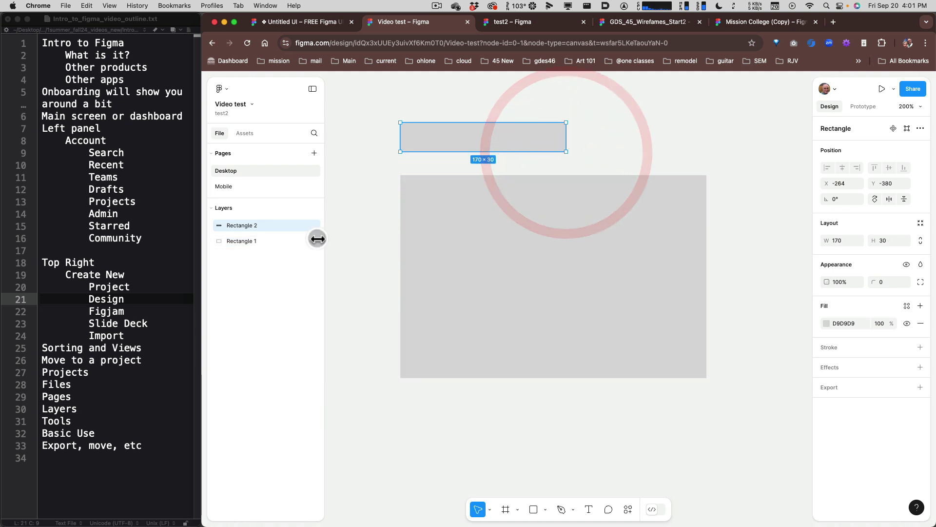
mouse_move(247, 225)
left_mouse_down()
mouse_move(247, 250)
mouse_move(244, 222)
left_mouse_up()
mouse_move(244, 224)
left_mouse_down()
mouse_move(245, 238)
mouse_move(244, 220)
left_mouse_up()
left_click(632, 142)
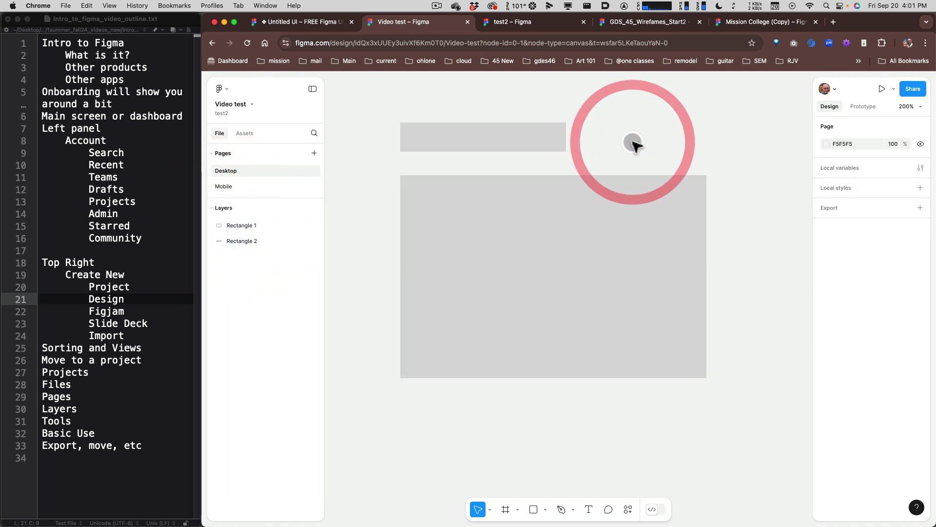
Add a text object reading "Text" beside the small rectangle and move it just below the large rectangle.
key("t")
left_click(594, 141)
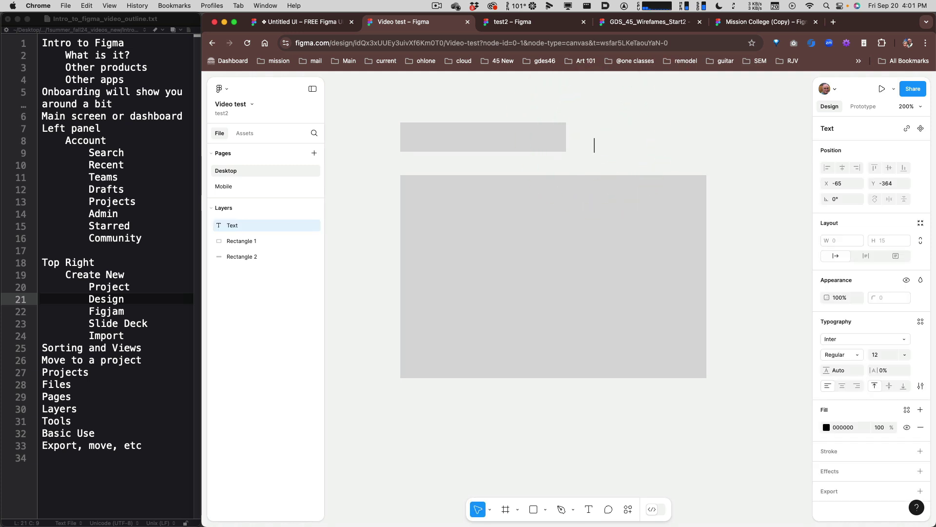
type("Text")
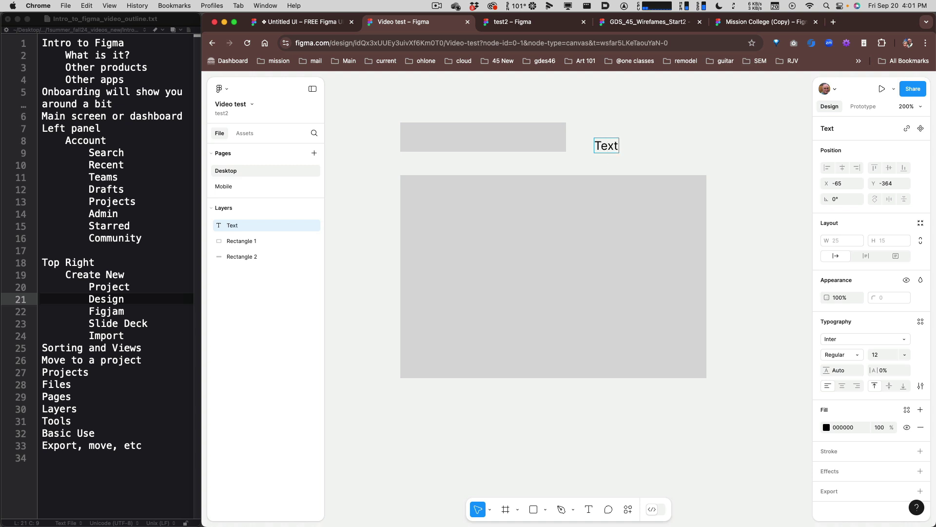
left_click(746, 105)
left_click(608, 147)
left_click_drag(608, 147, 483, 409)
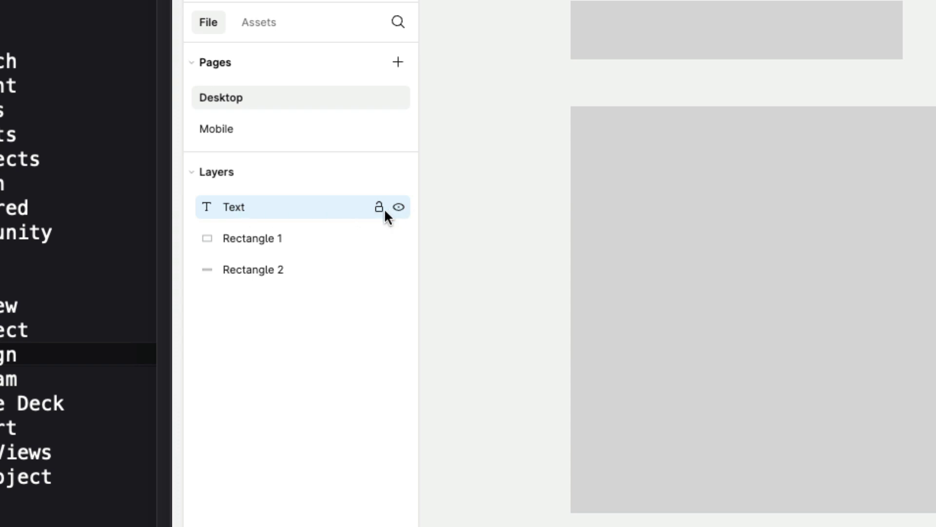
Move the Text object onto the large rectangle and back to just below it.
left_click(383, 210)
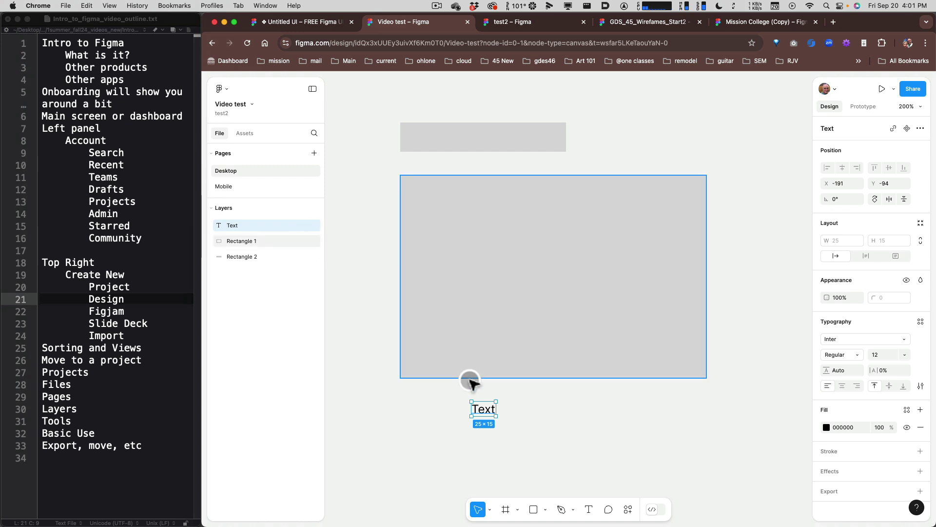
left_click(550, 409)
left_click_drag(484, 414, 463, 291)
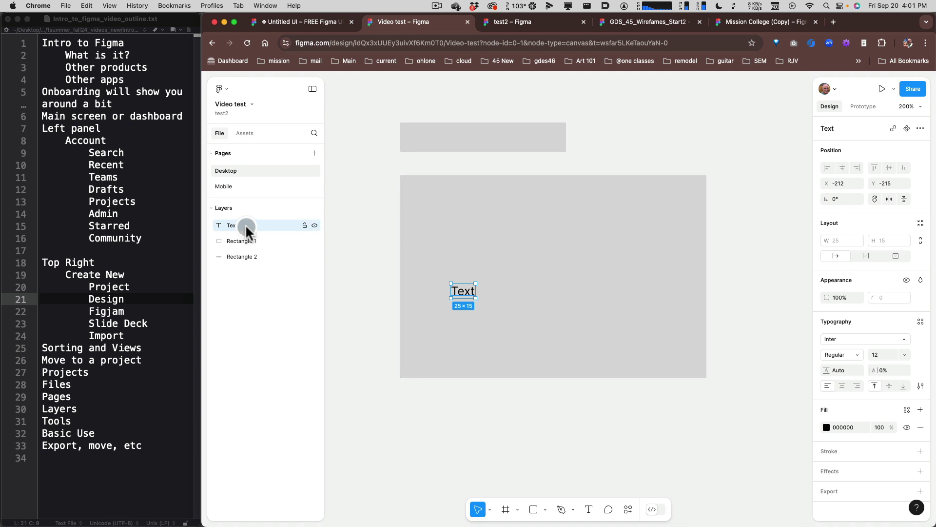
mouse_move(245, 226)
left_mouse_down()
mouse_move(250, 243)
mouse_move(248, 222)
left_mouse_up()
left_click_drag(459, 291, 445, 412)
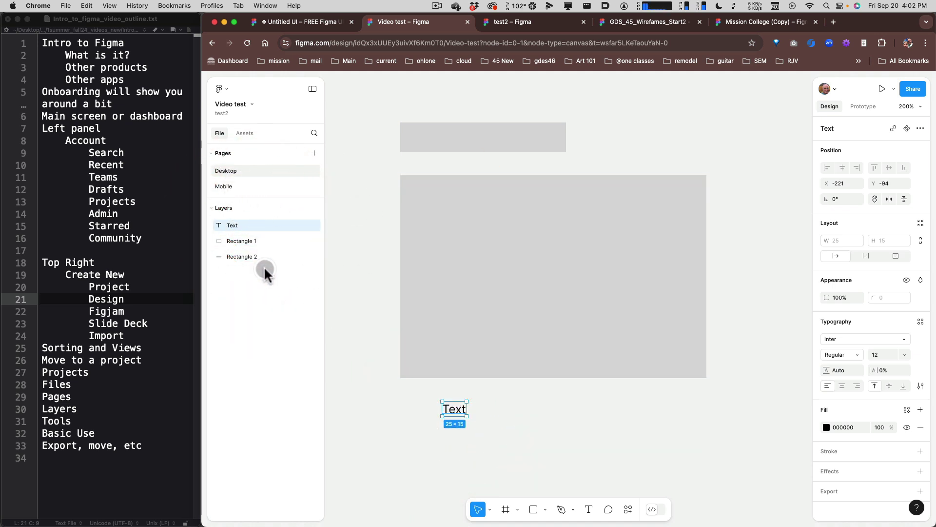
Compare the Template 2 page of the GDS_45 wireframes file with the Mobile Designs page of Mission College (Copy), looking closely at Mission-Landing-Page-1.
left_click(622, 23)
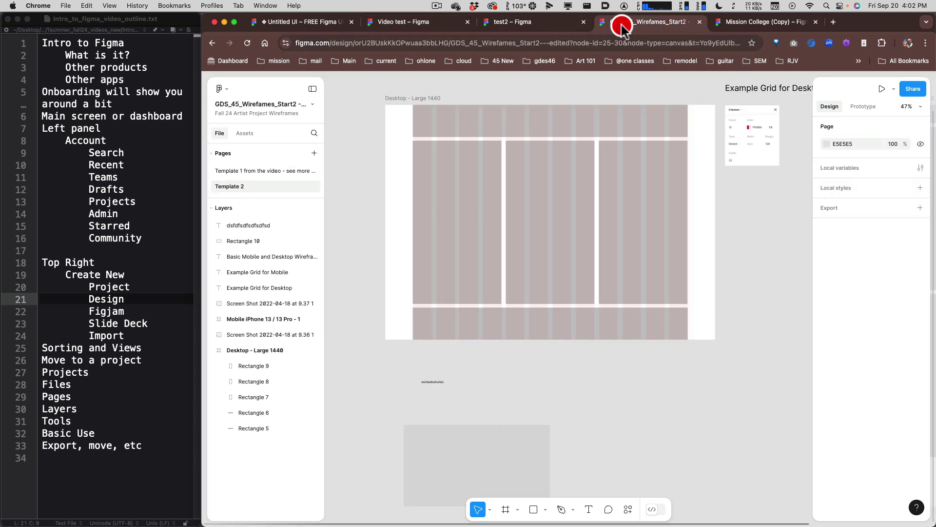
left_click(722, 24)
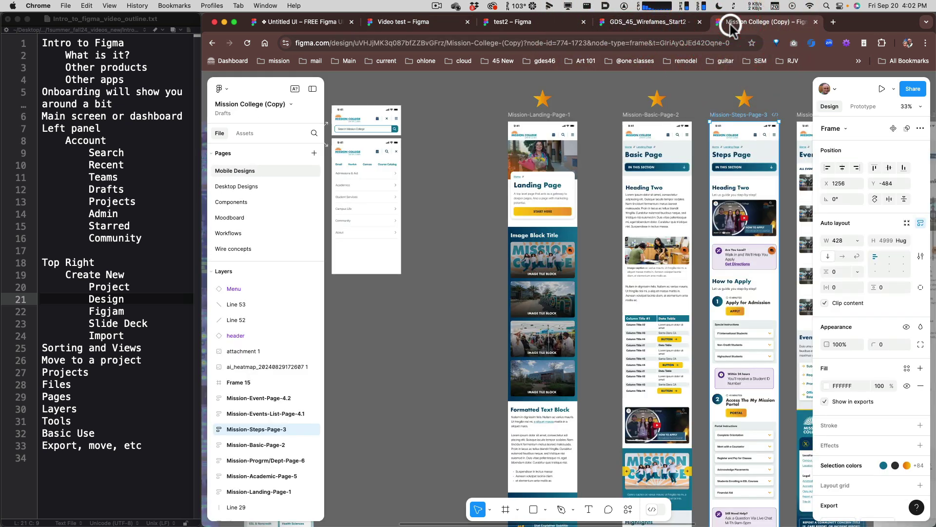
left_click(654, 22)
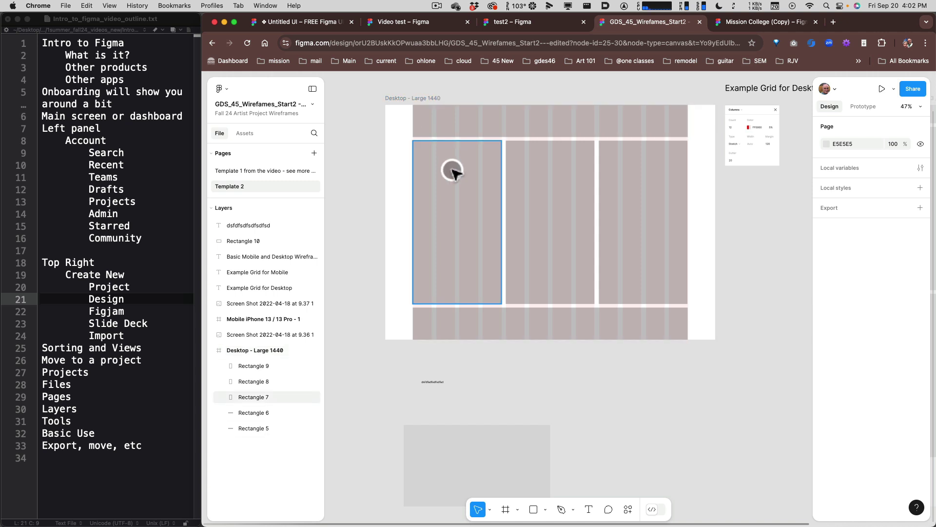
left_click(733, 22)
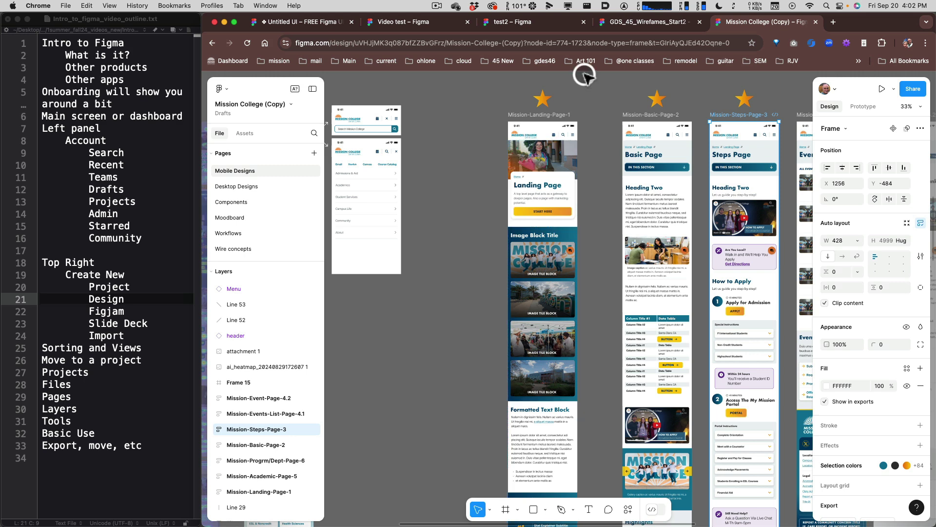
left_click(626, 25)
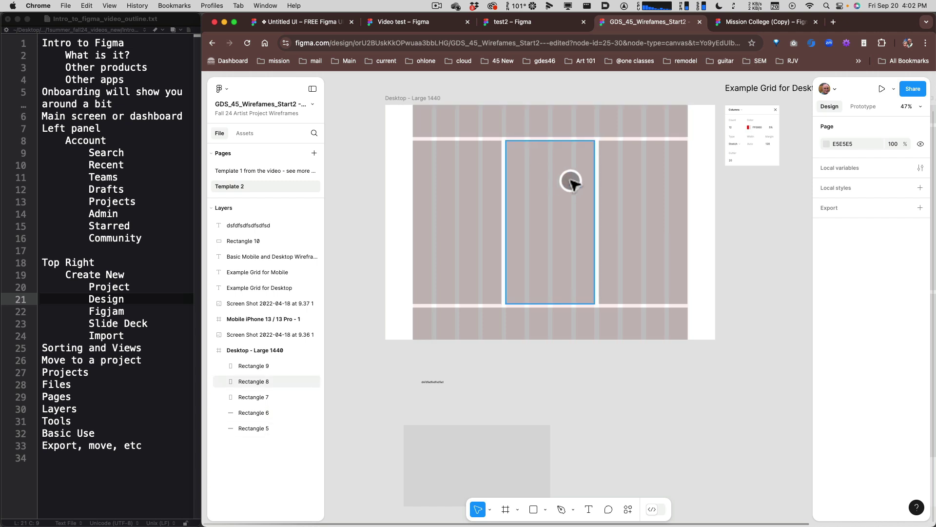
left_click(781, 25)
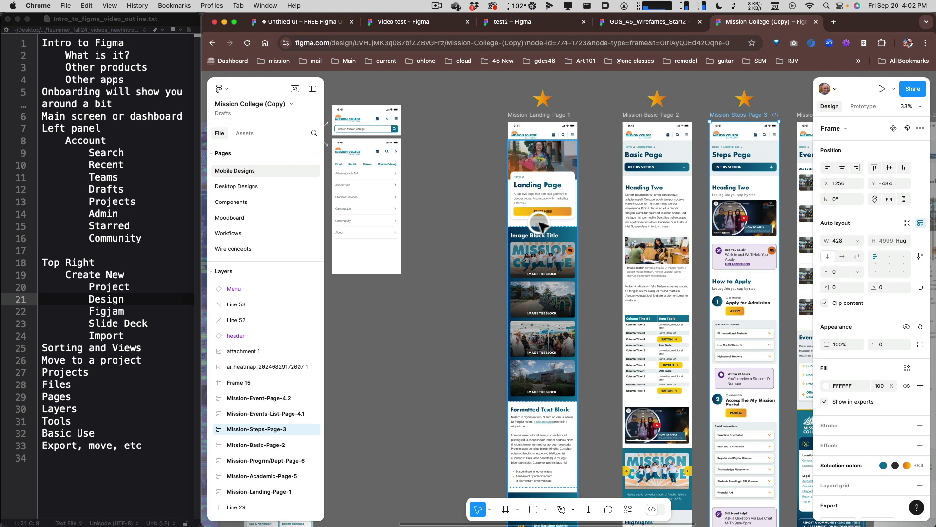
scroll(540, 224, "up", 3)
scroll(540, 224, "down", 1)
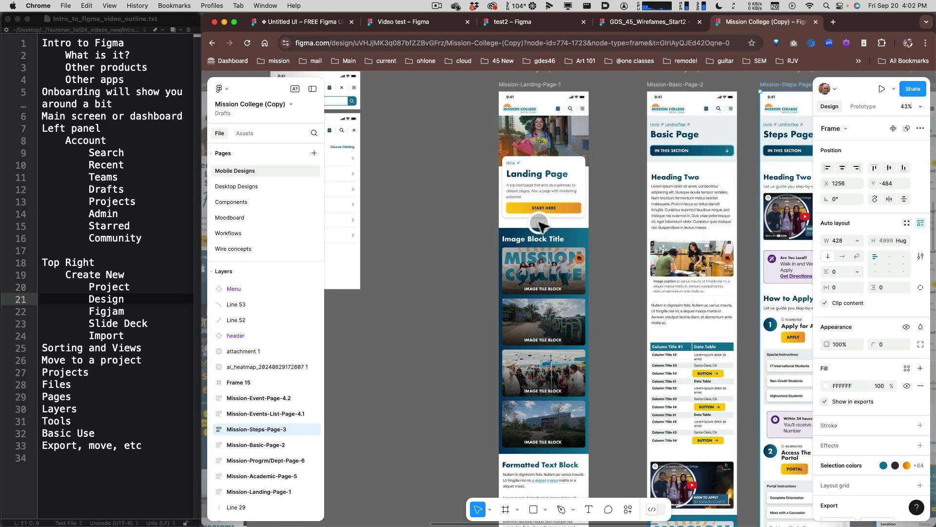
Select the Desktop - Large 1440 frame in the GDS_45 wireframes file and compare it with the Mission College mobile frames.
left_click(614, 26)
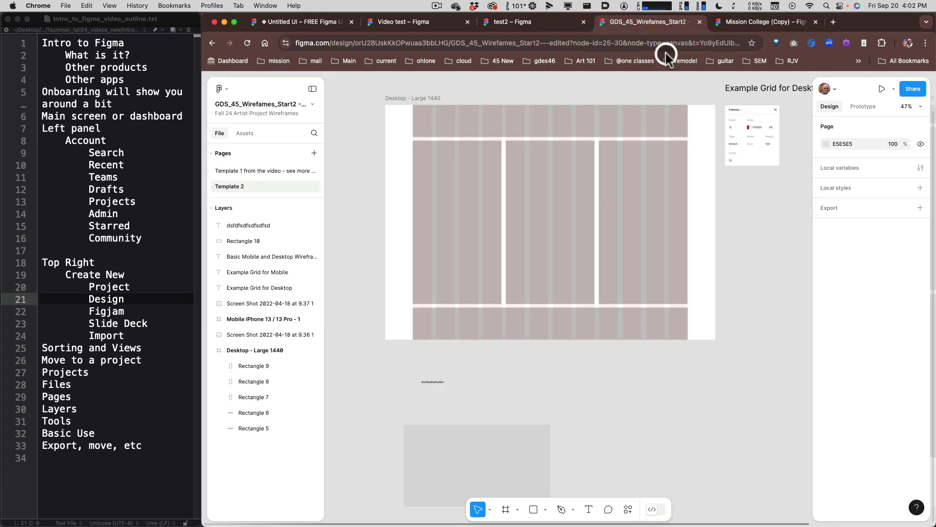
left_click(431, 98)
left_click(799, 24)
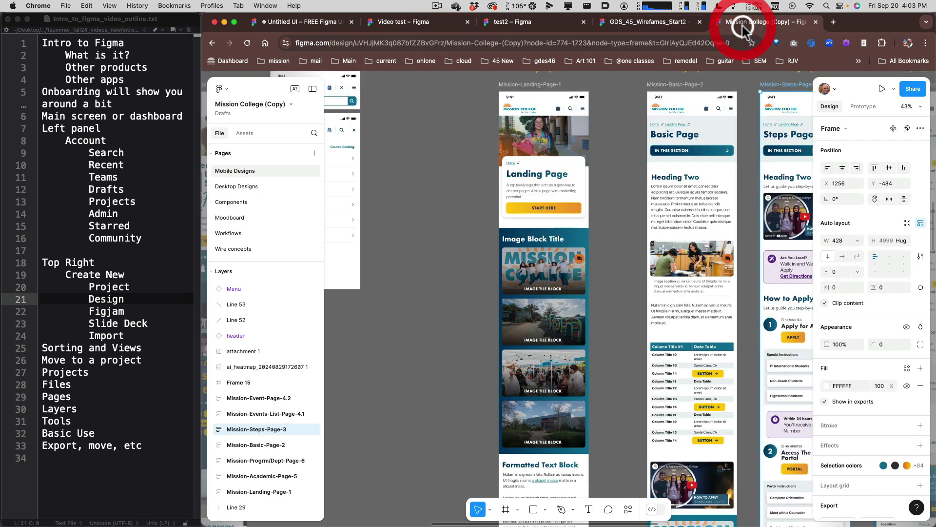
left_click(651, 28)
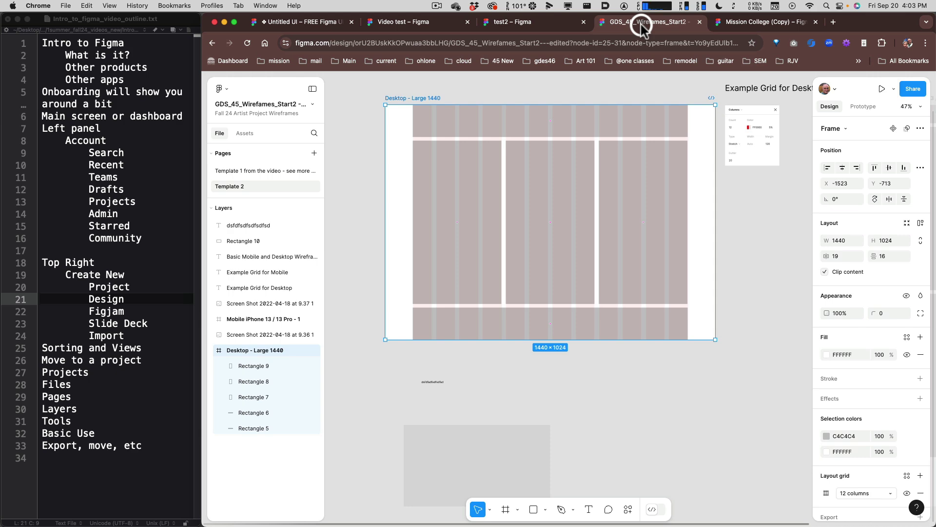
left_click(766, 22)
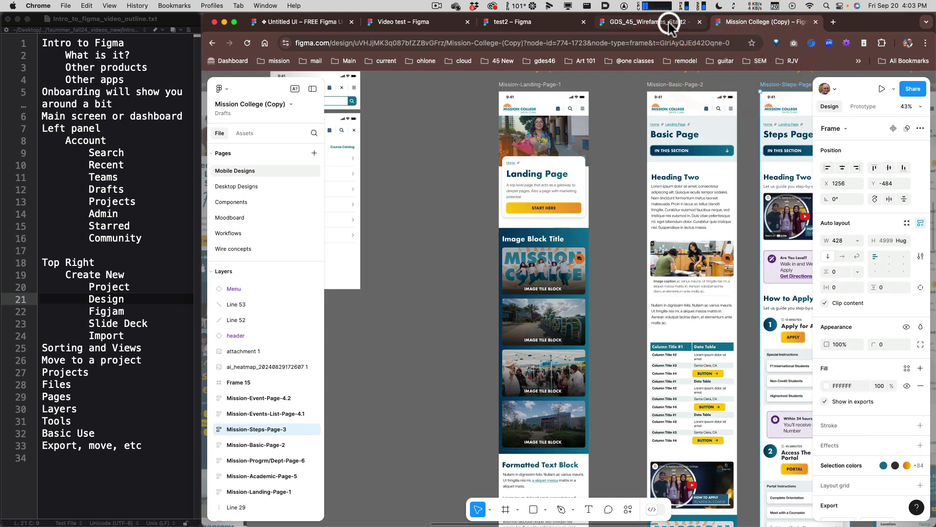
left_click(668, 22)
left_click(748, 27)
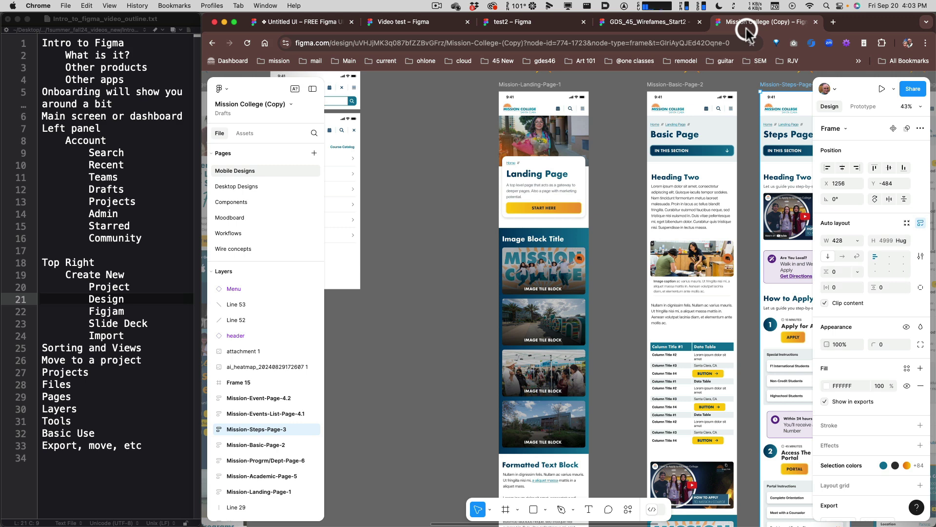
left_click(654, 27)
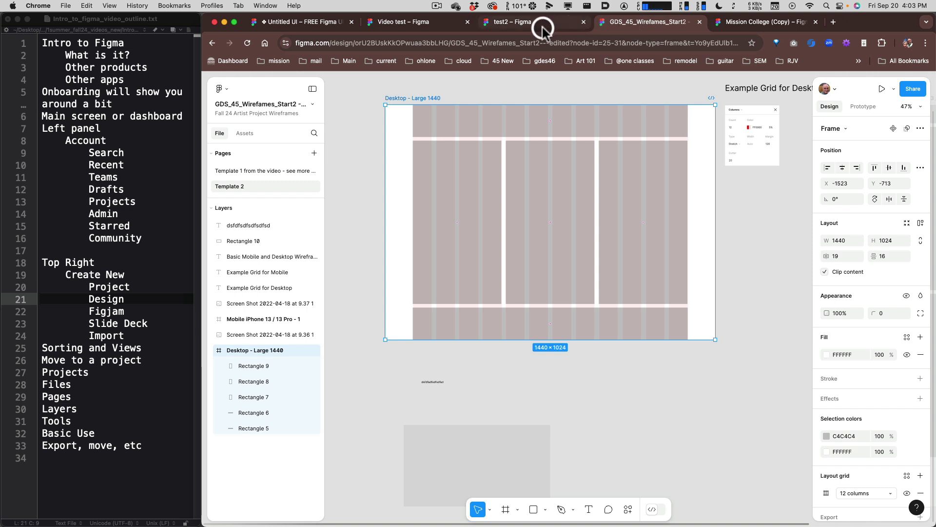
left_click(786, 24)
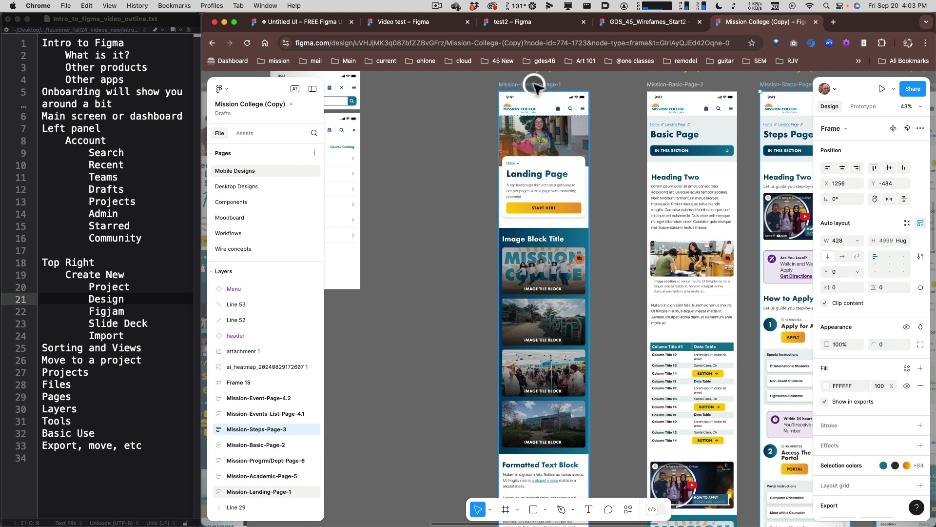
Review the test2 project page alongside the GDS_45 wireframes and Mission College design files.
left_click(519, 21)
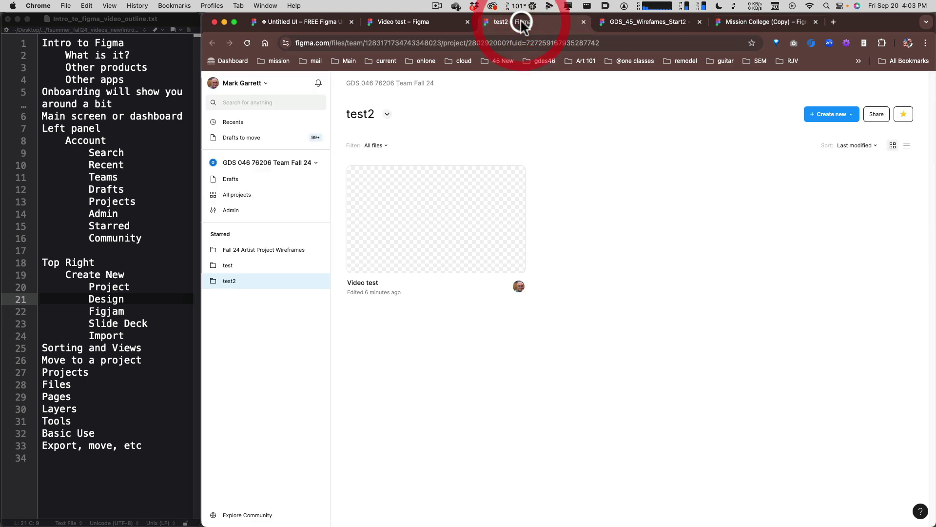
left_click(620, 25)
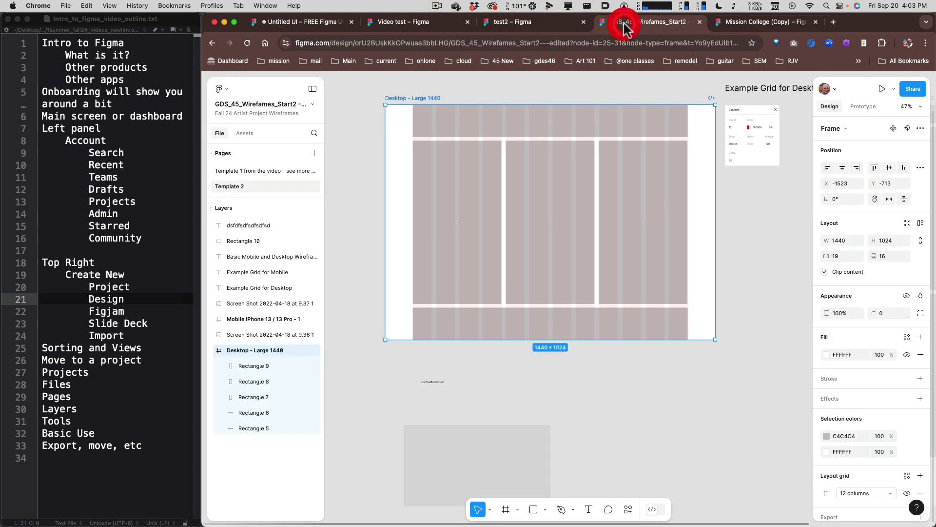
left_click(753, 27)
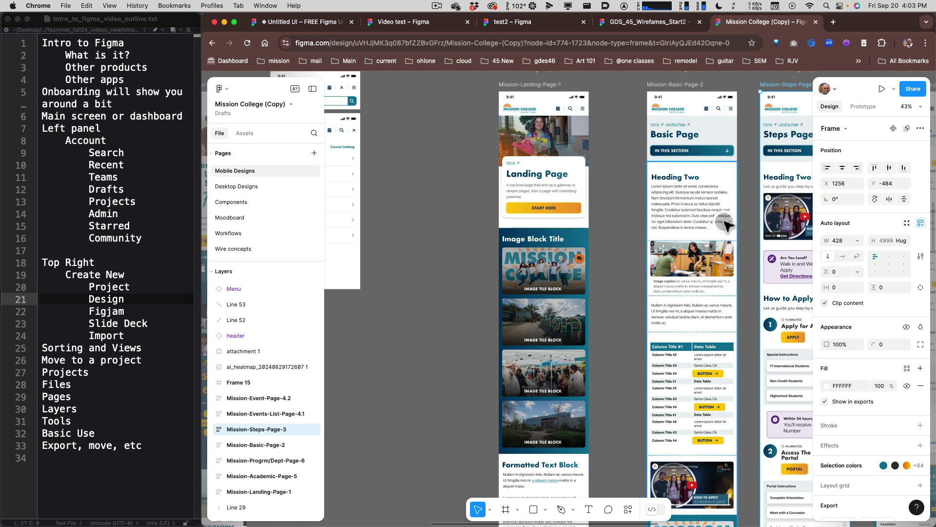
left_click(647, 22)
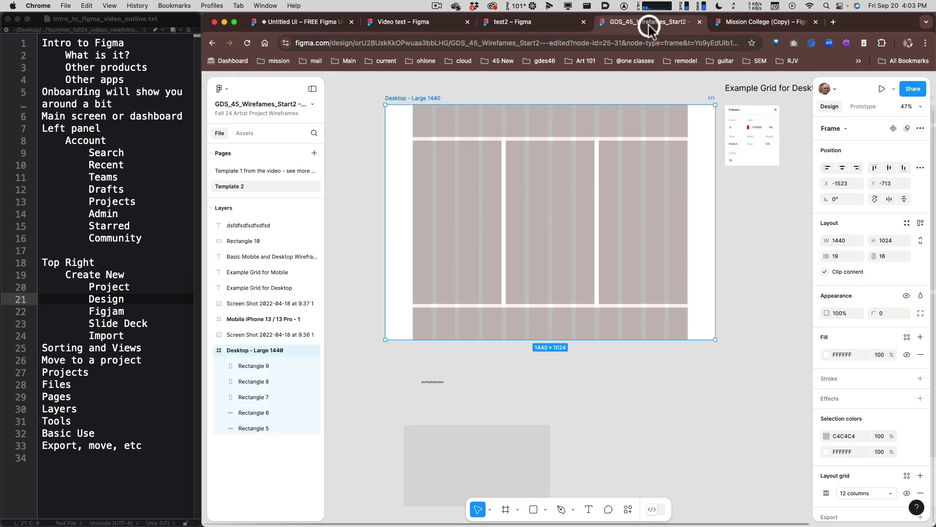
left_click(554, 25)
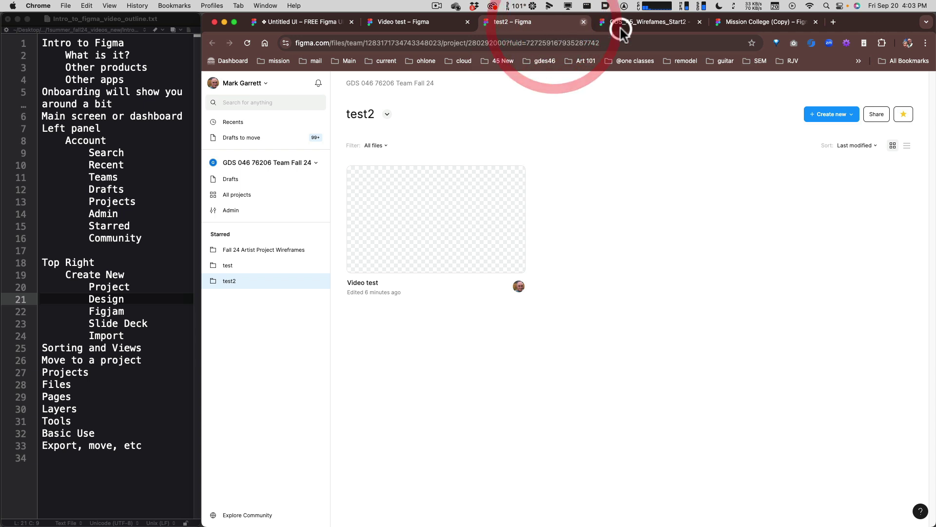
left_click(652, 25)
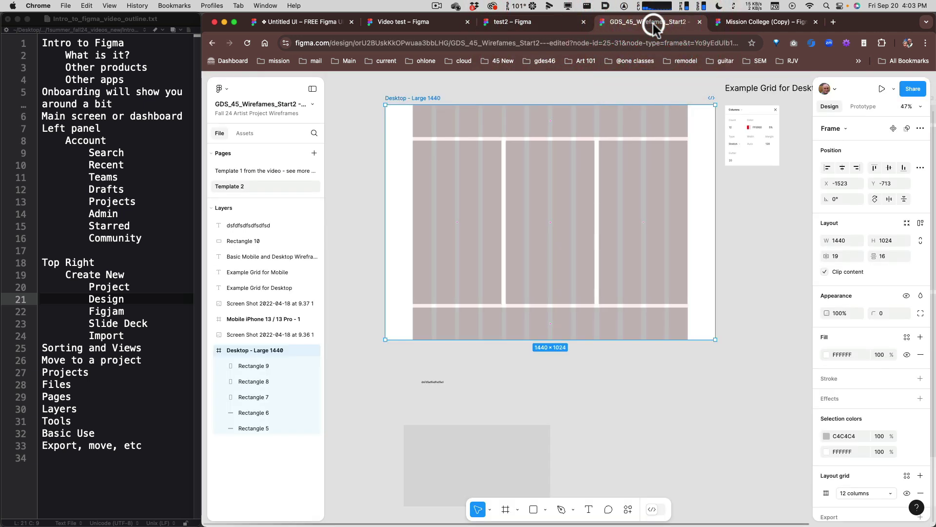
left_click(534, 22)
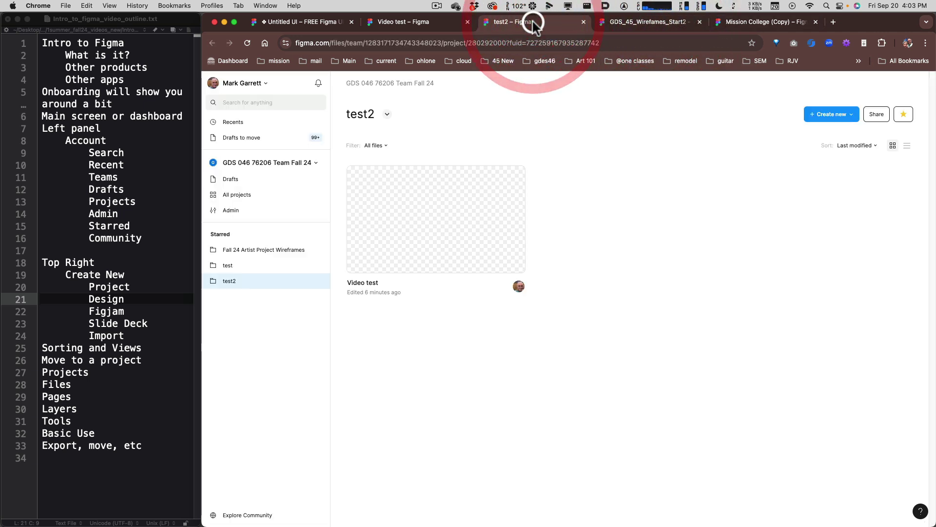
Return to the Video test design file, fit the Desktop page's content in view, and deselect the text.
left_click(412, 21)
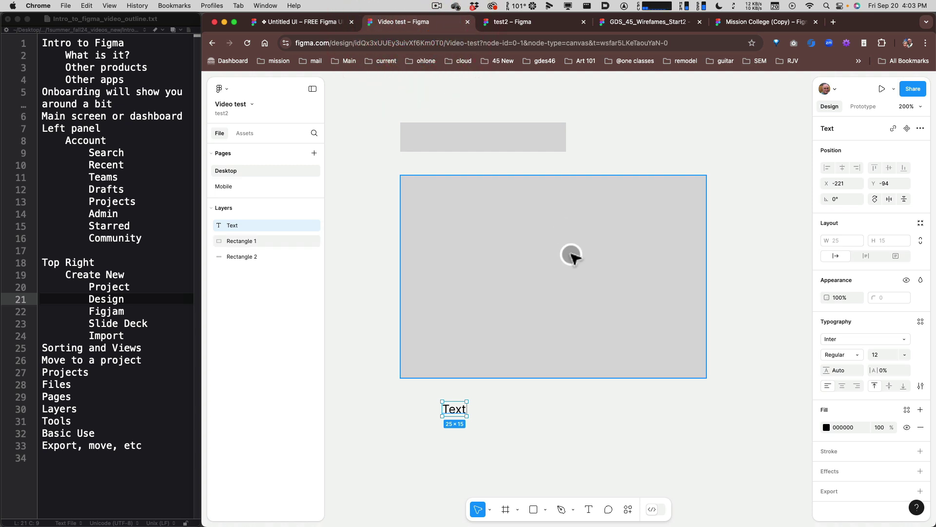
key("shift+1")
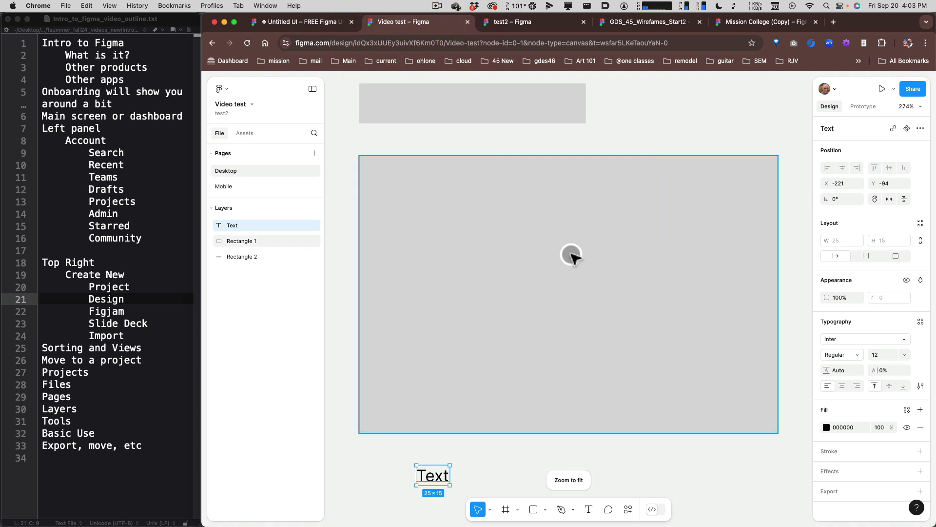
scroll(572, 254, "down", 5)
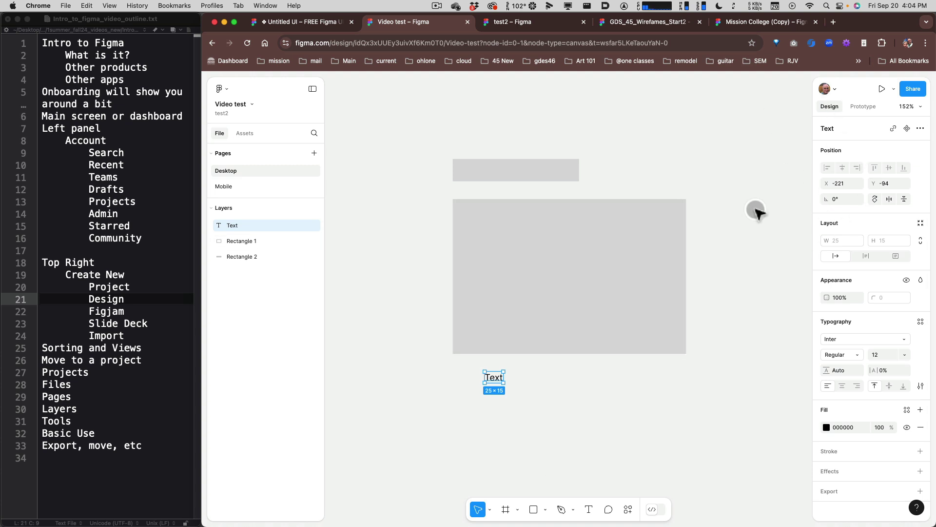
left_click_drag(755, 211, 666, 197)
left_click(666, 197)
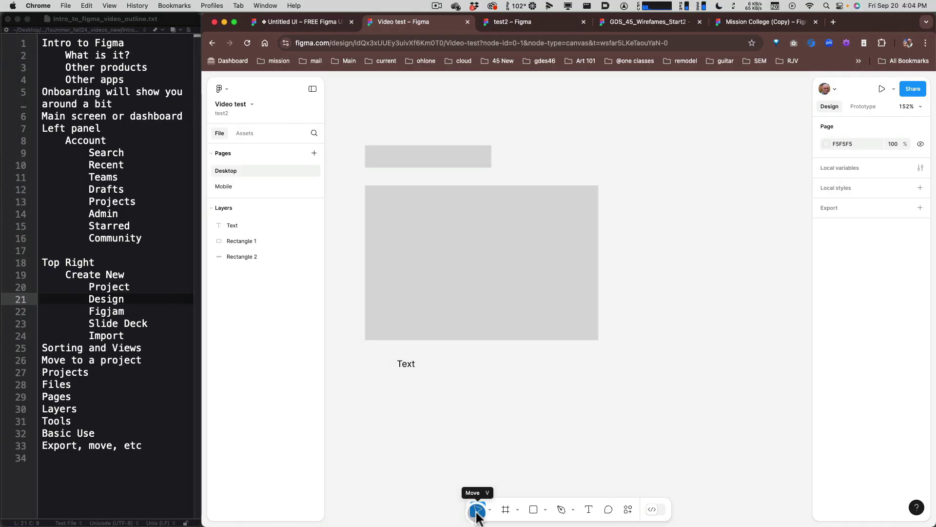
Nudge the large rectangle slightly upward, look at the Move tool's Hand and Scale alternatives, and deselect the rectangle.
mouse_move(480, 299)
left_mouse_down()
mouse_move(535, 299)
mouse_move(478, 296)
left_mouse_up()
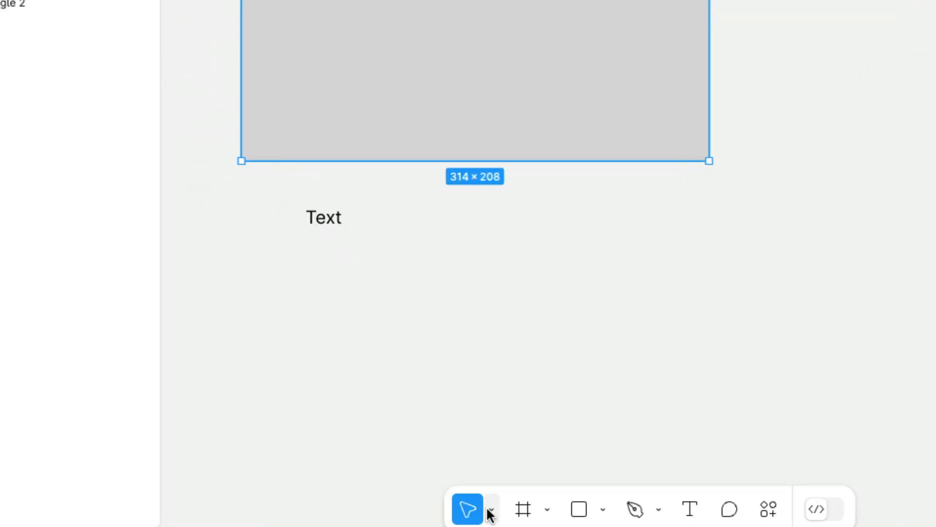
left_click(491, 511)
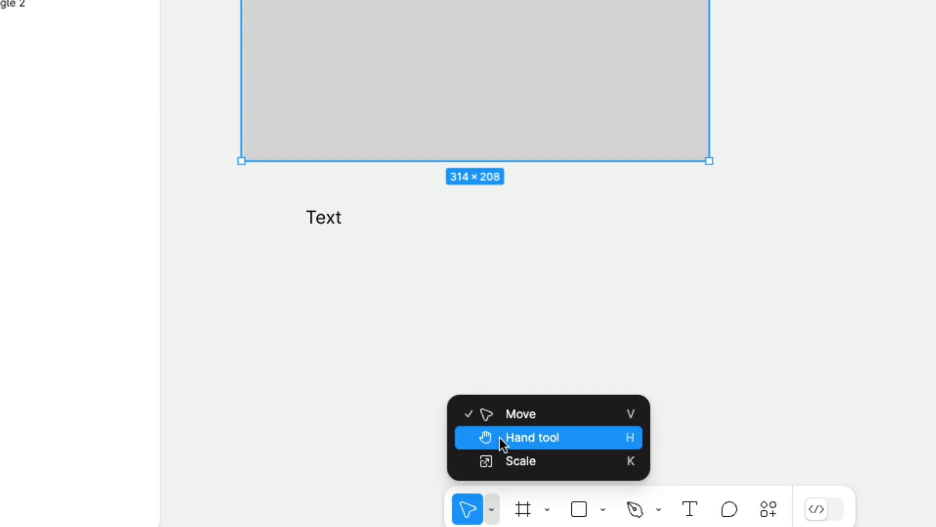
left_click(526, 286)
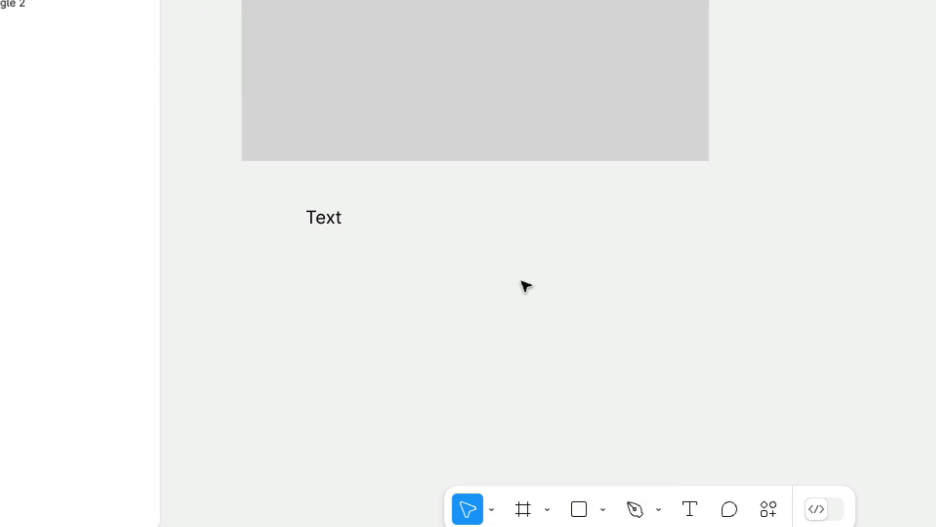
key("space")
left_click_drag(520, 280, 572, 306)
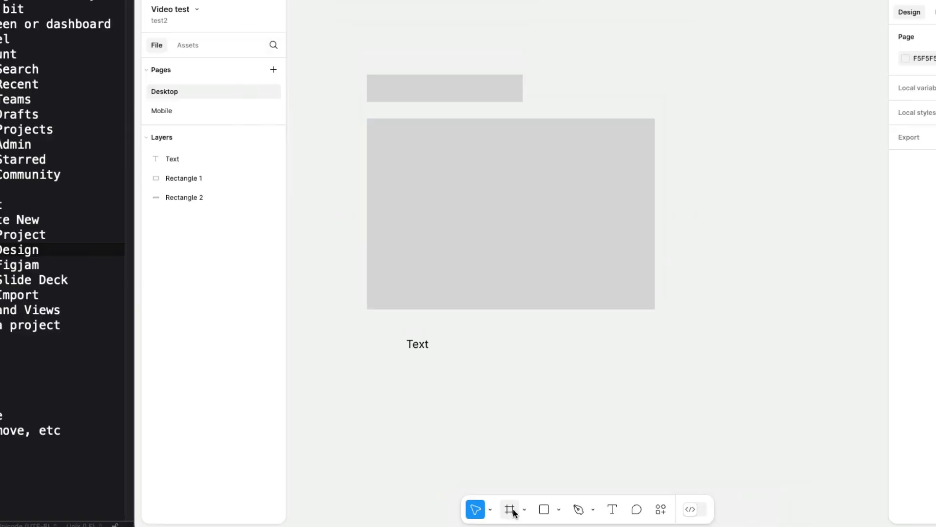
Move the Text object onto the middle of the large rectangle and select the small rectangle above it.
left_click(527, 510)
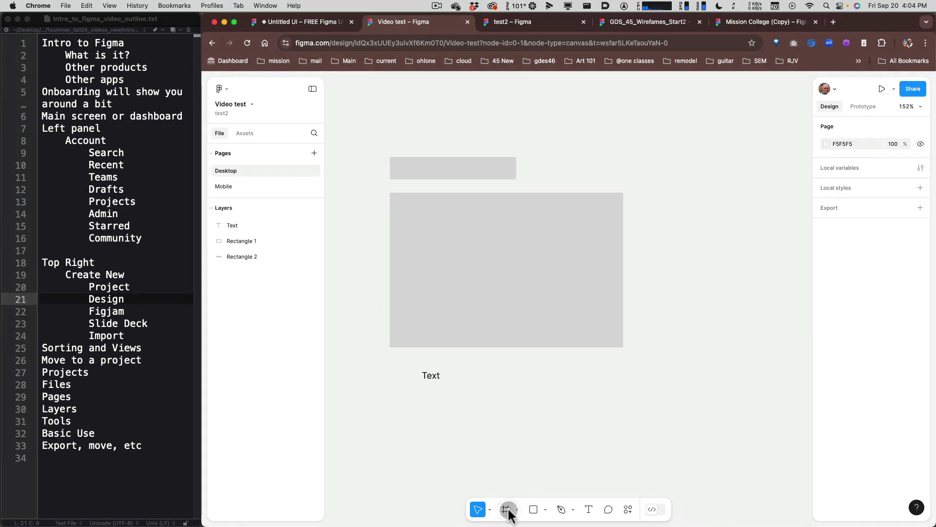
left_click_drag(431, 374, 475, 283)
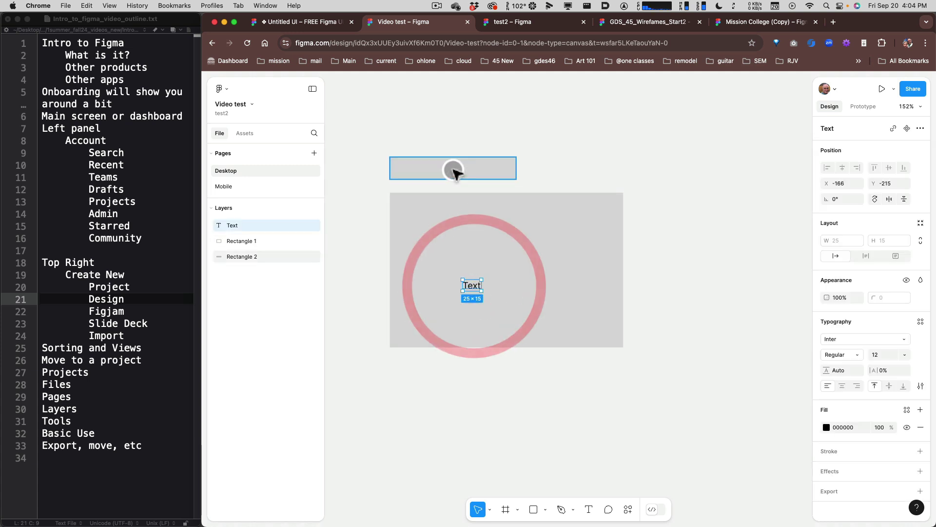
left_click(453, 169)
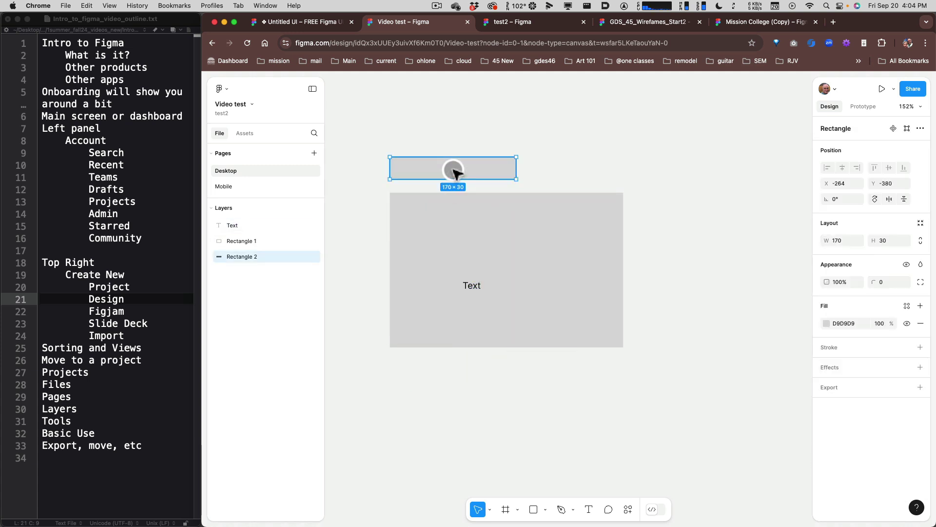
Change the fill of the small 170 × 30 rectangle to red, CD4A4A.
left_click(826, 324)
left_click(770, 305)
left_click(803, 251)
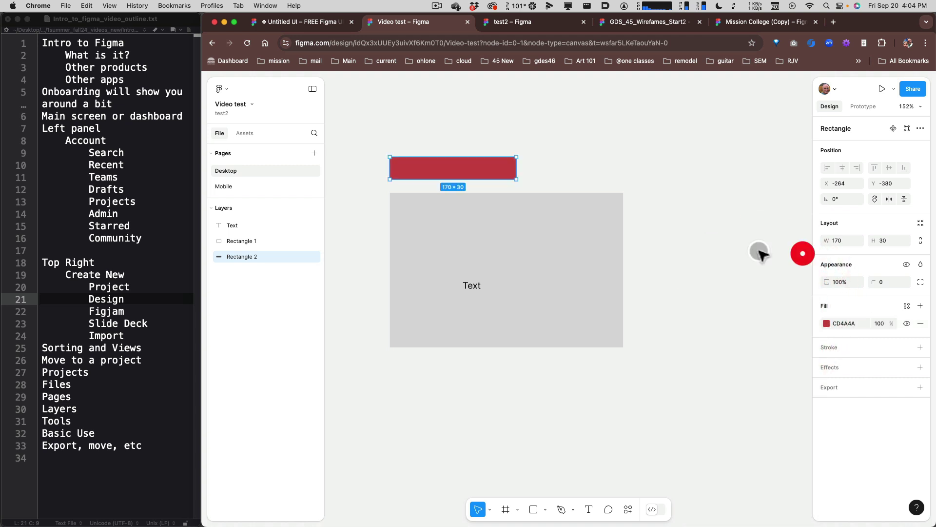
Place the red rectangle over the upper middle of the large one at X -192, Y -306, with its layer above Rectangle 1.
left_click_drag(485, 169, 503, 234)
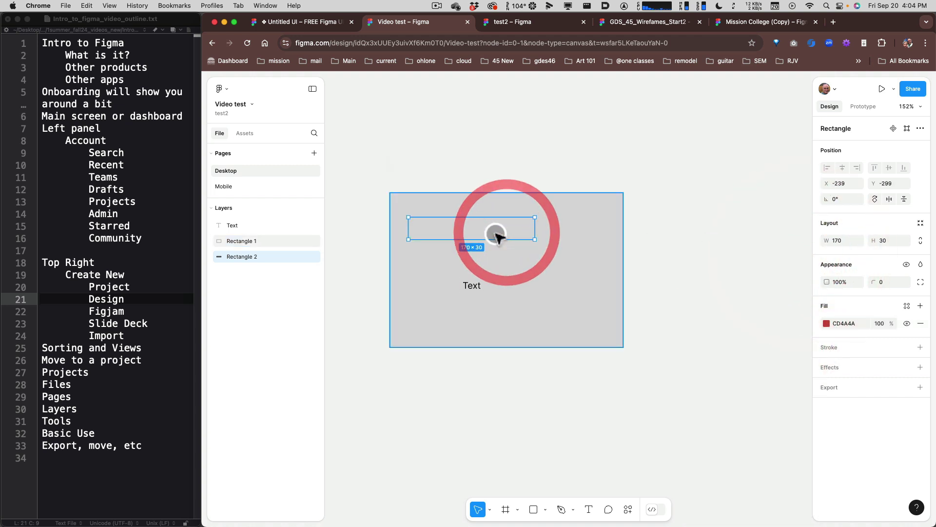
left_click(511, 266)
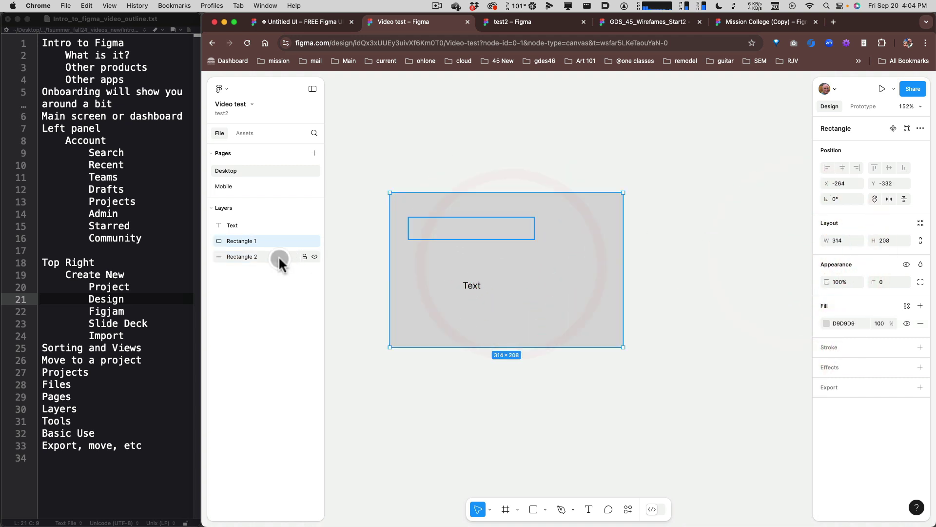
left_click_drag(279, 255, 242, 234)
left_click_drag(455, 231, 490, 225)
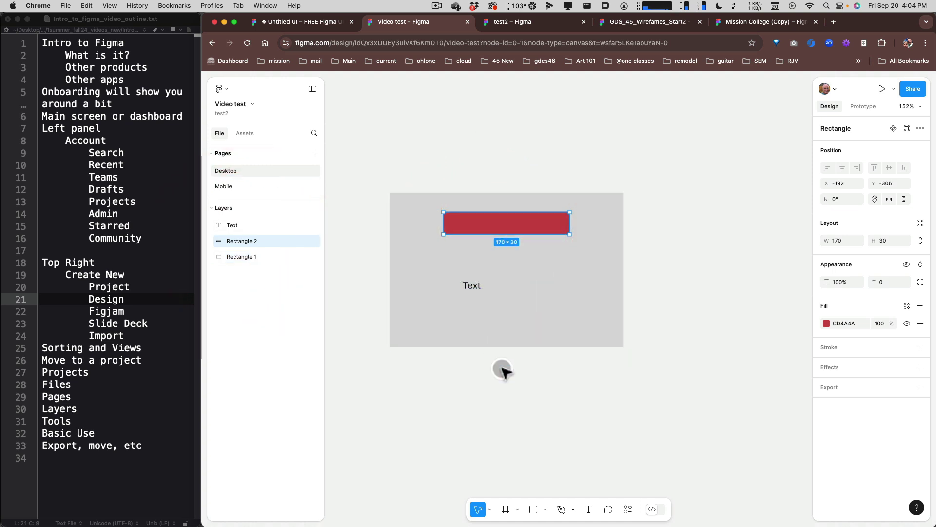
Select the Text object and both rectangles together and group them.
left_click_drag(351, 143, 642, 346)
left_click(655, 386)
left_click_drag(355, 144, 669, 395)
right_click(550, 292)
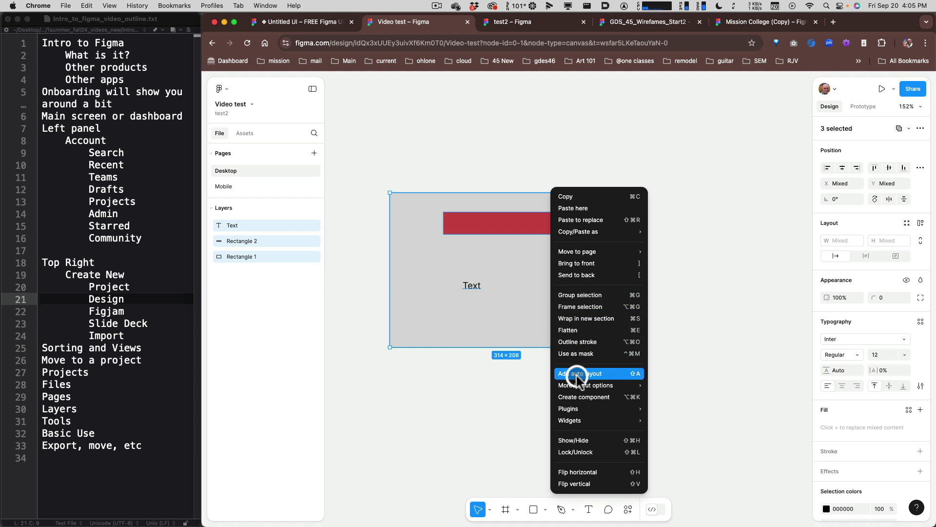
mouse_move(605, 420)
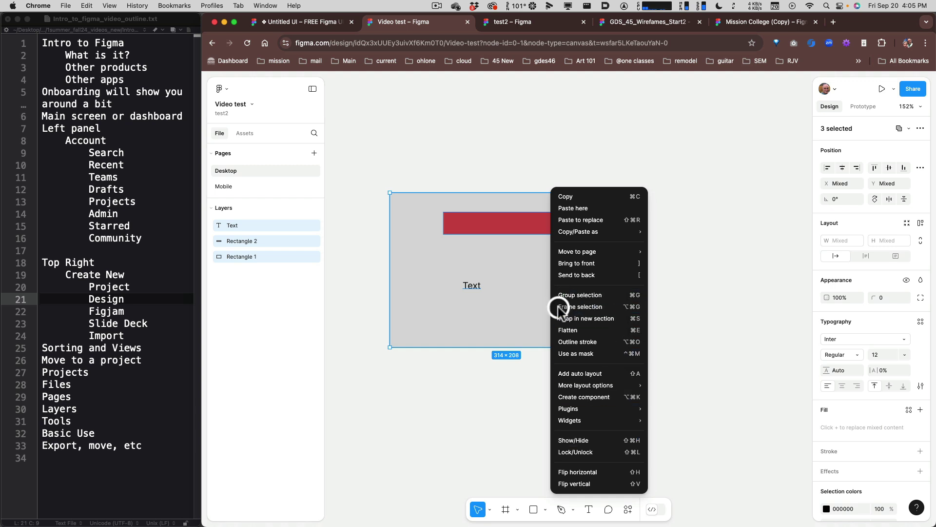
left_click(583, 296)
Move the group a short way across the canvas and back to its starting position at X -264, Y -332.
scroll(542, 288, "left", 5)
left_click_drag(527, 265, 460, 270)
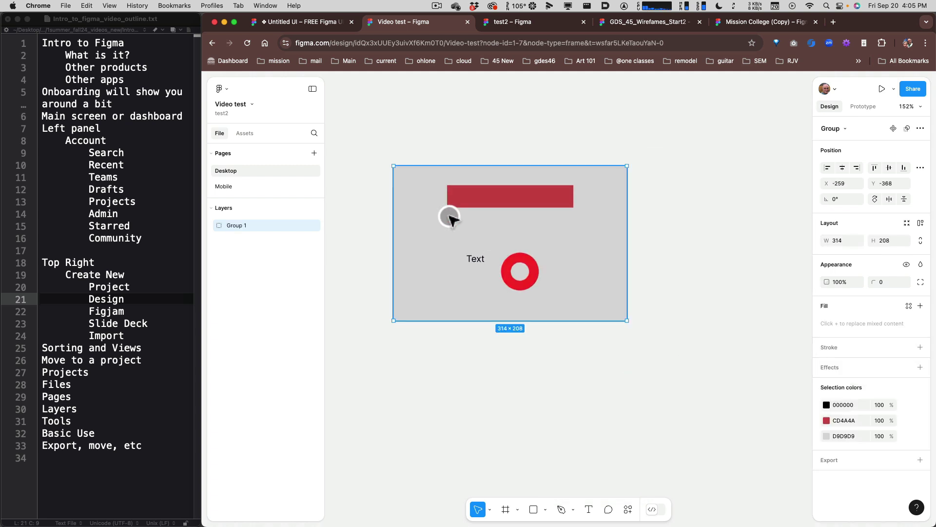
left_click_drag(458, 217, 499, 277)
right_click(500, 277)
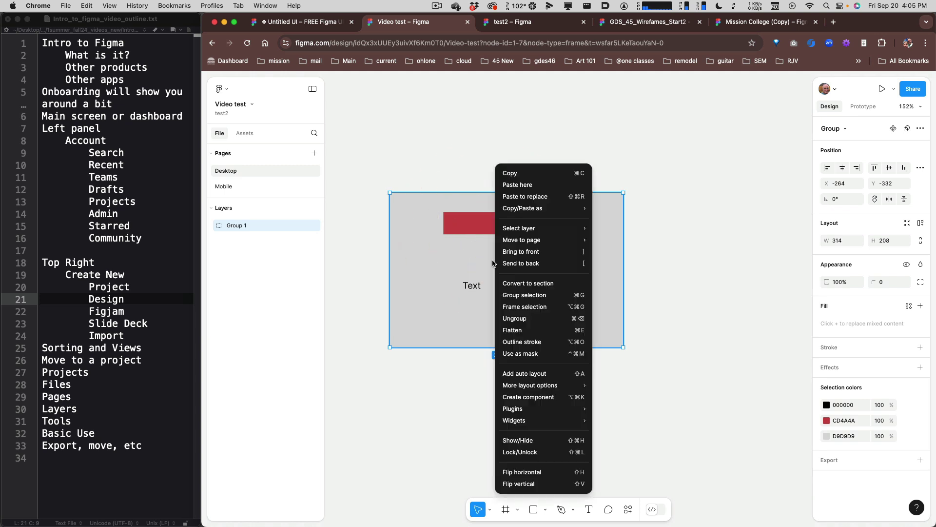
left_click(366, 176)
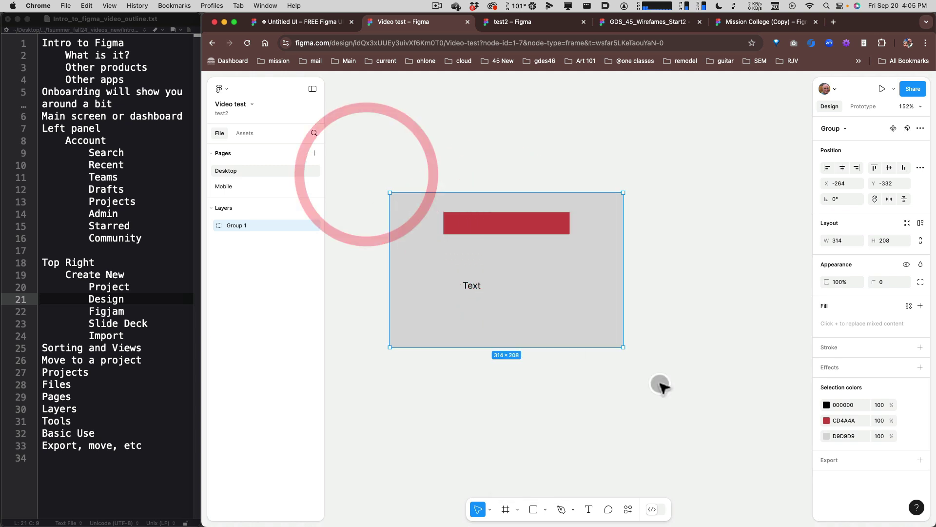
Ungroup the text and rectangles and select only the red rectangle.
right_click(549, 290)
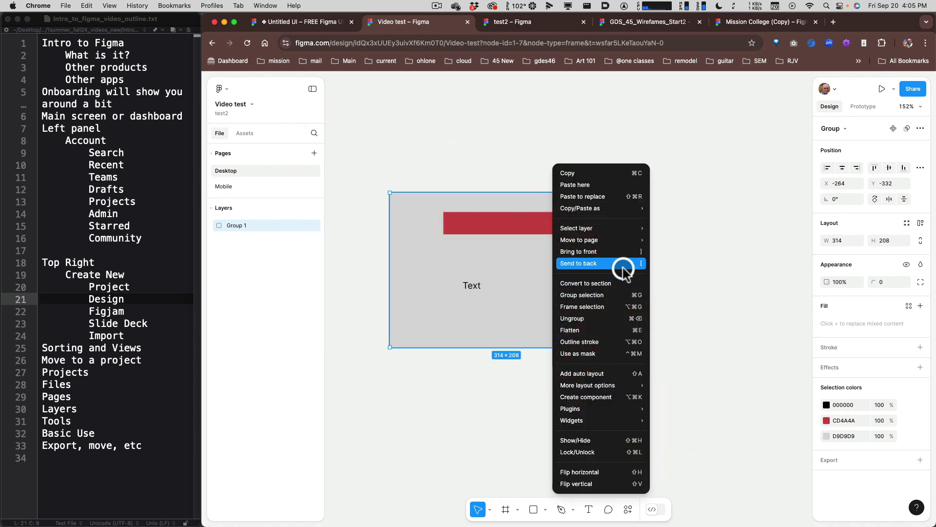
left_click(595, 318)
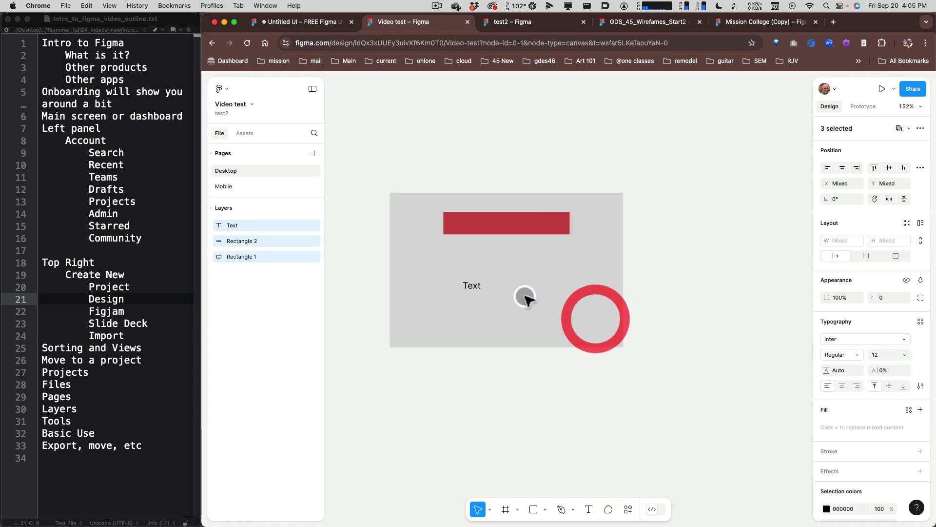
left_click(503, 218)
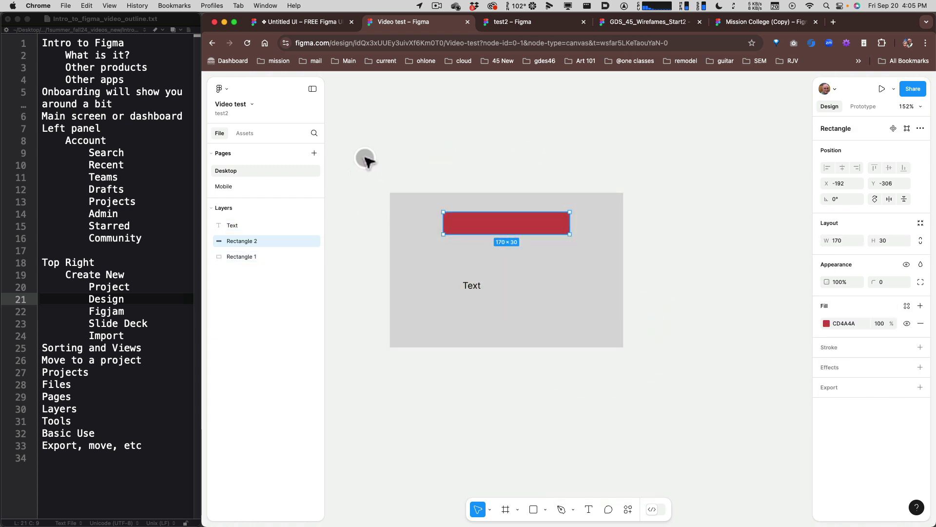
Select the Text object and both rectangles and enclose them in a frame.
left_click_drag(356, 157, 643, 382)
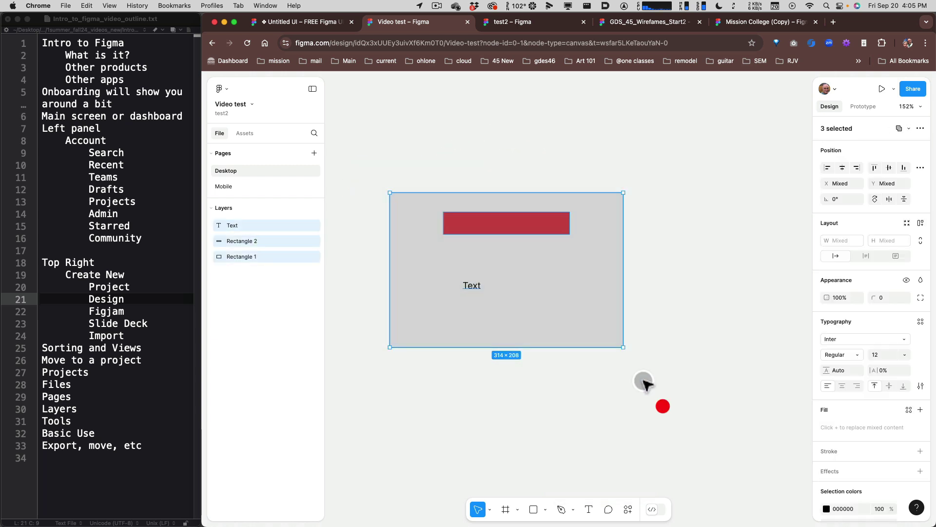
right_click(536, 267)
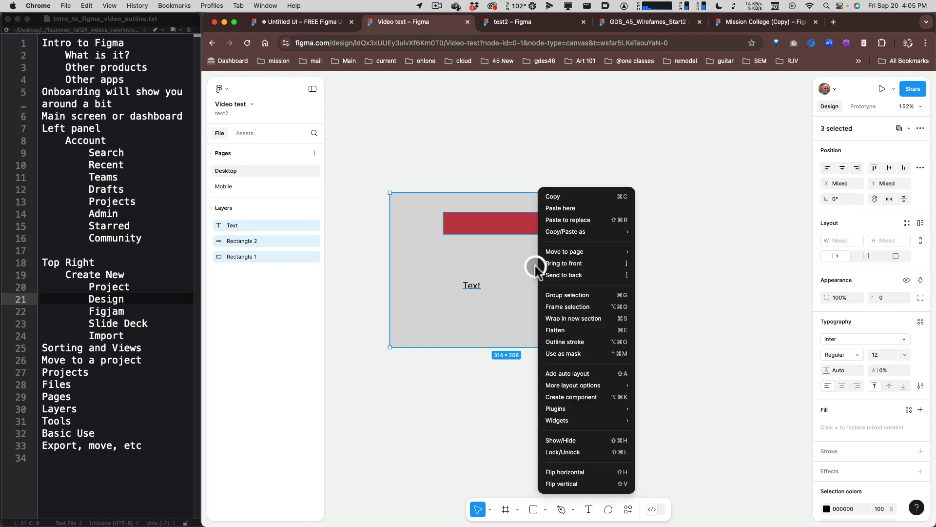
left_click(579, 307)
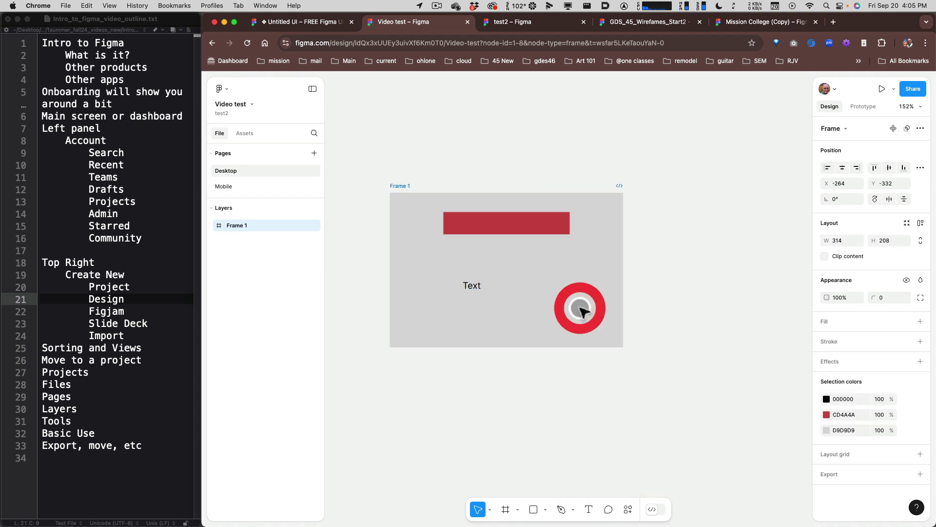
Expand Frame 1 in the layer list to examine the objects nested in it, and collapse it again.
left_click(222, 227)
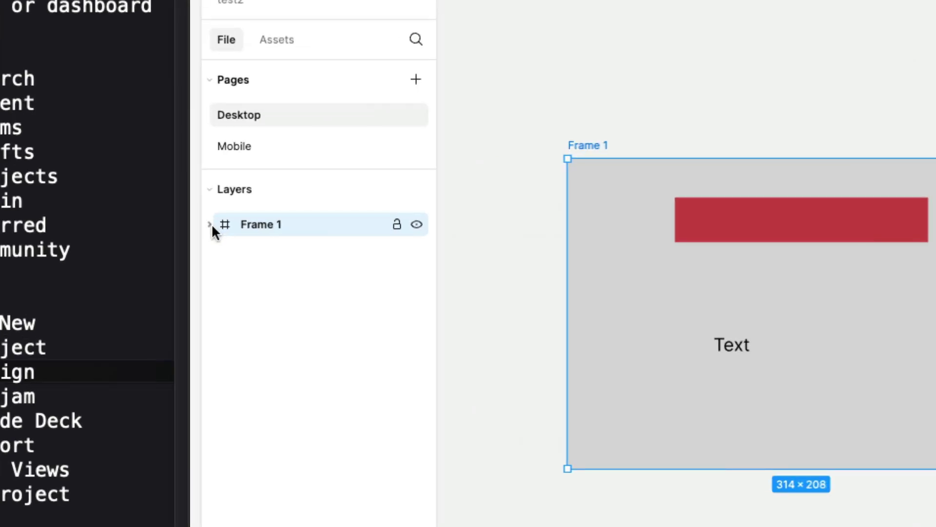
left_click(210, 223)
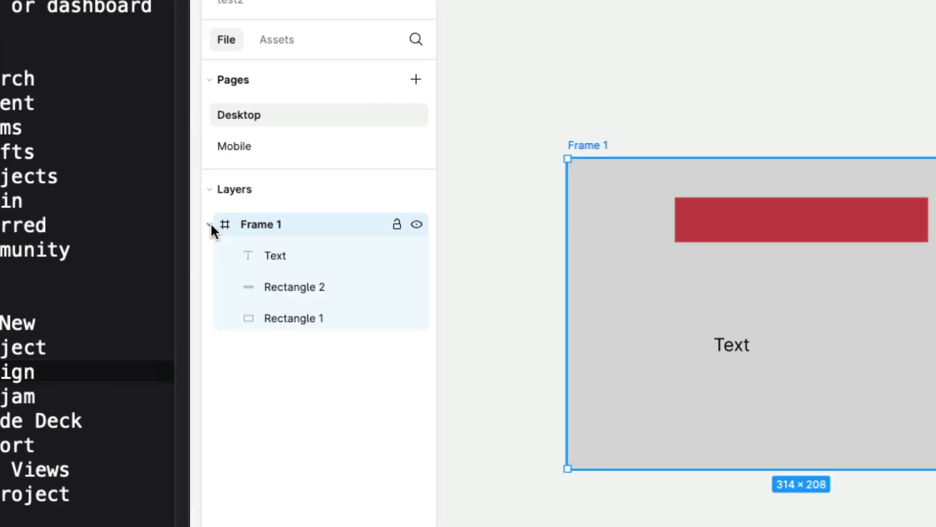
left_click(209, 223)
left_click(210, 222)
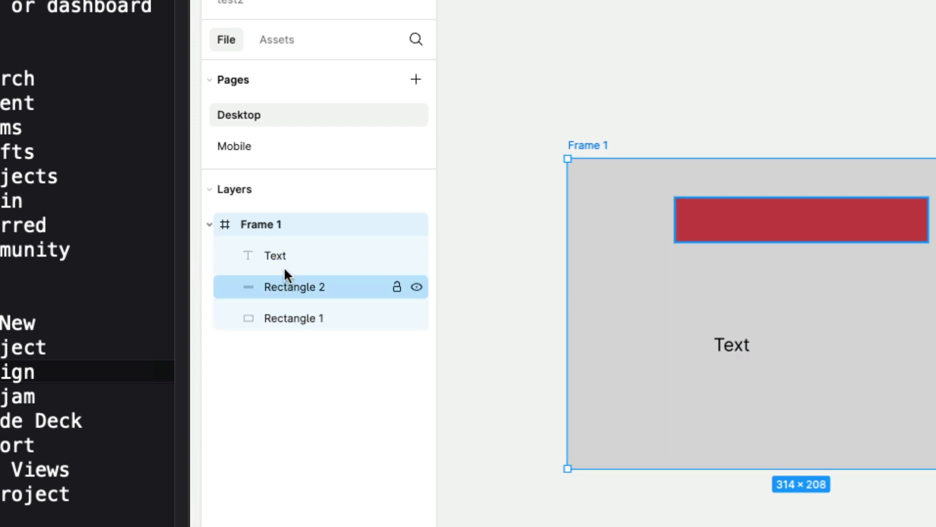
left_click(209, 222)
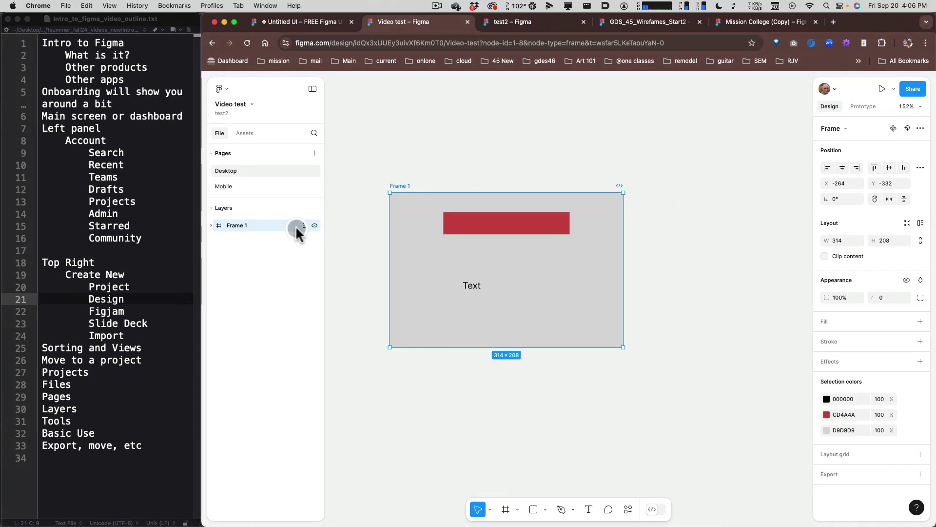
Reselect Frame 1 by its canvas label and export it as a PNG at 1x.
left_click(437, 141)
left_click(401, 187)
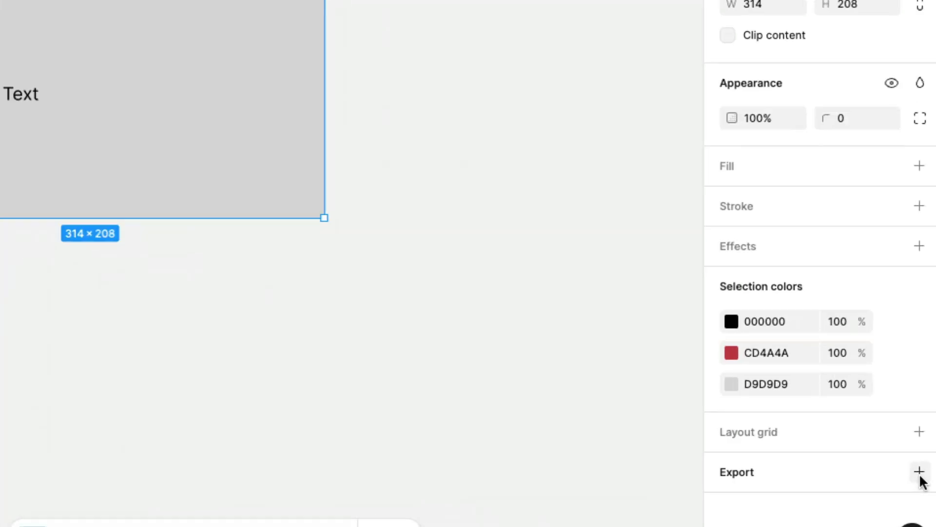
left_click(920, 471)
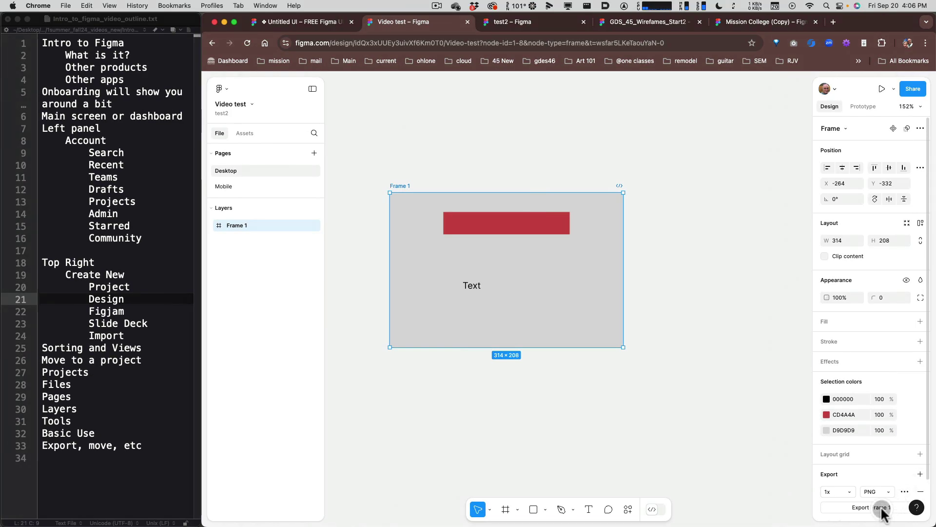
left_click(882, 508)
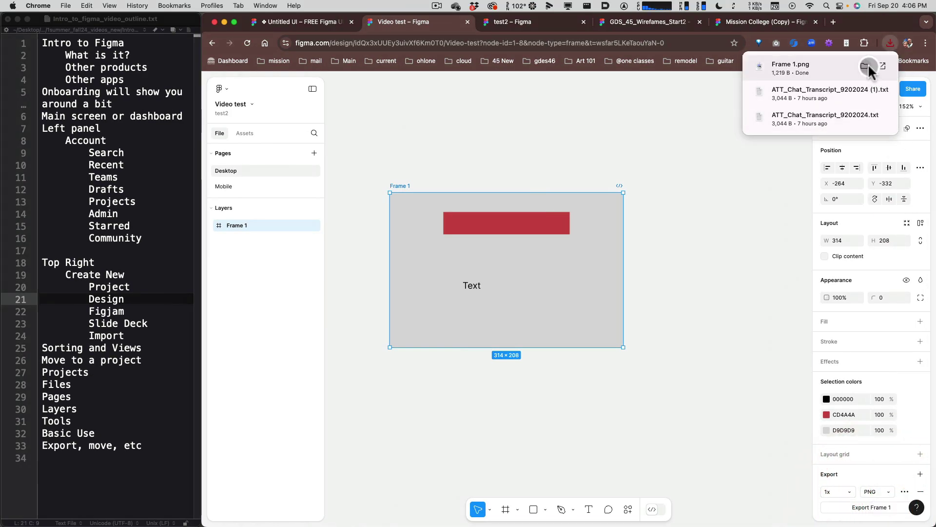
Open the downloaded Frame 1.png in Preview to check it, close it, and return to the Figma file.
left_click(867, 66)
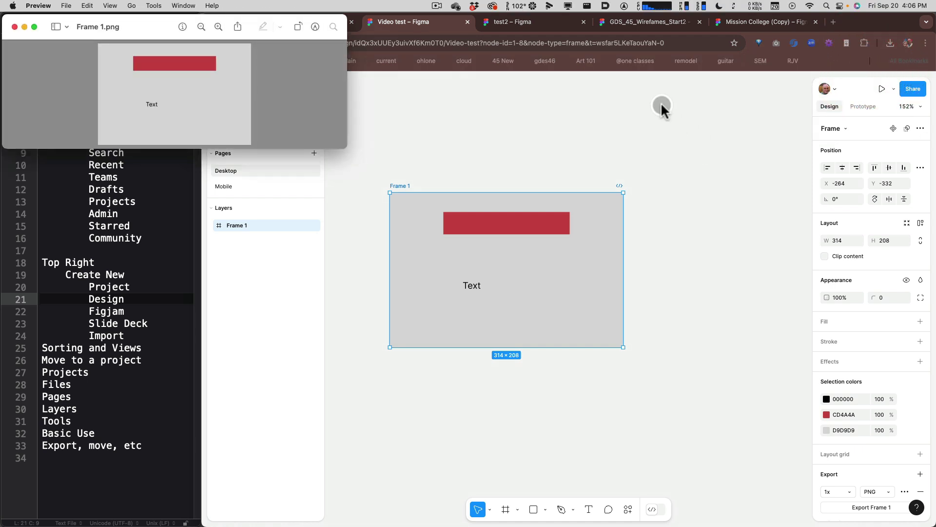
left_click_drag(136, 27, 249, 169)
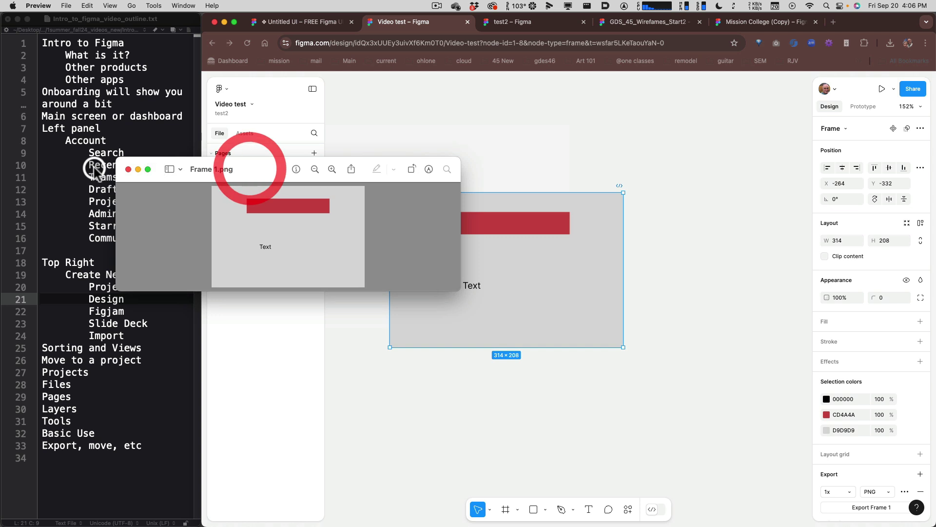
left_click(129, 169)
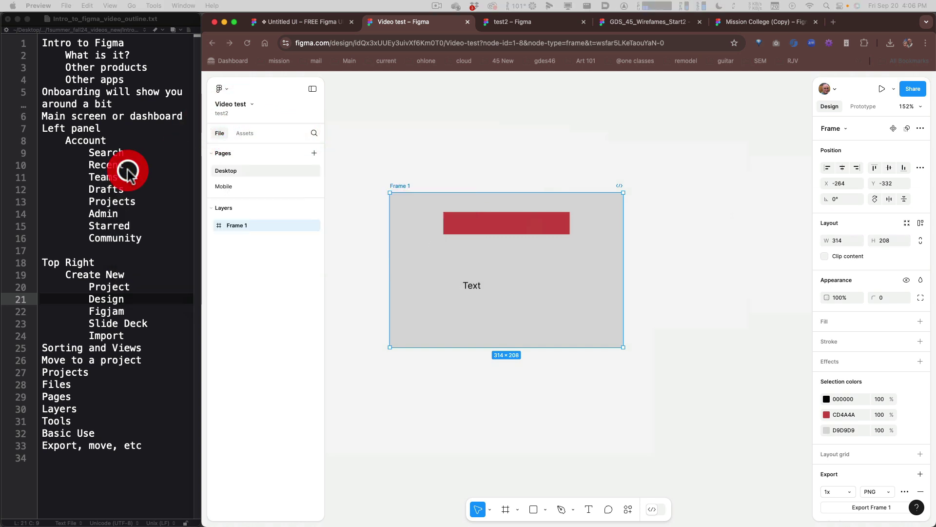
left_click(674, 341)
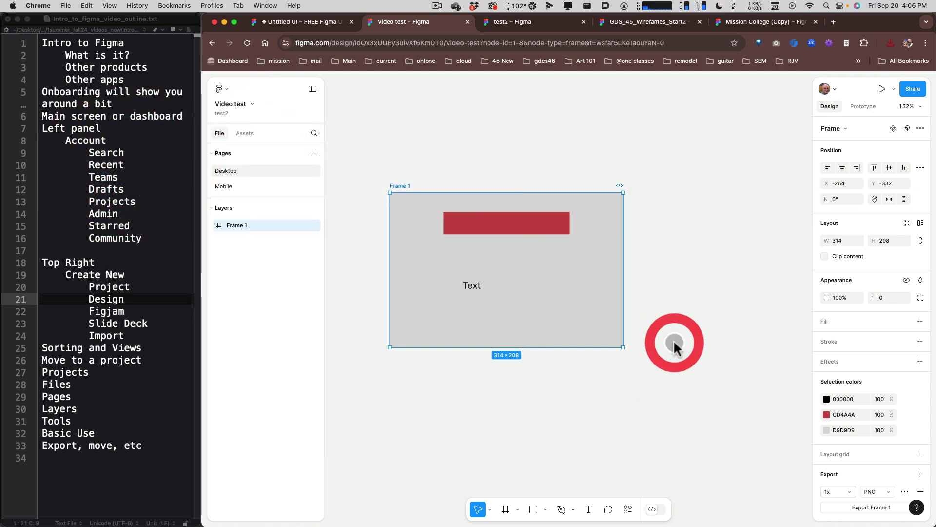
Add an iPhone 14 & 15 Pro preset frame, 393 × 852, beside Frame 1 on the Desktop page and deselect it.
scroll(674, 339, "down", 5)
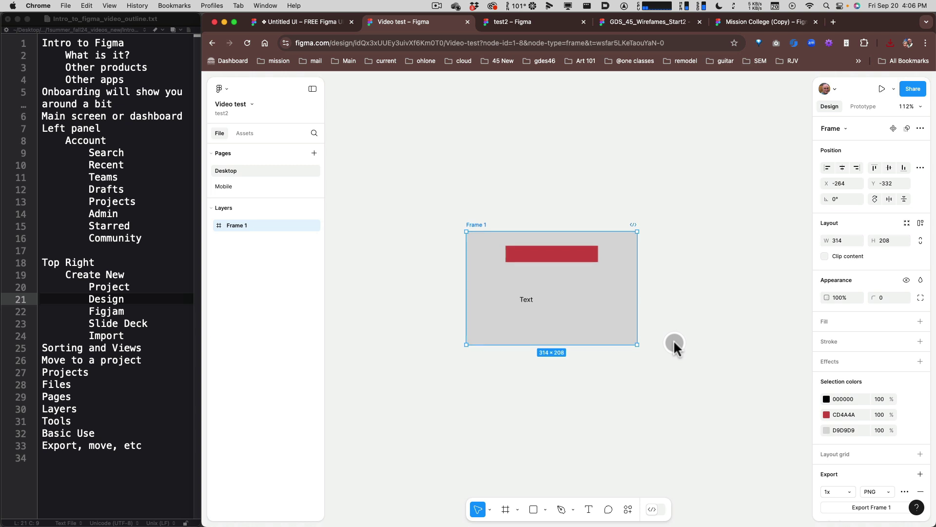
left_click_drag(710, 309, 605, 252)
left_click(627, 253)
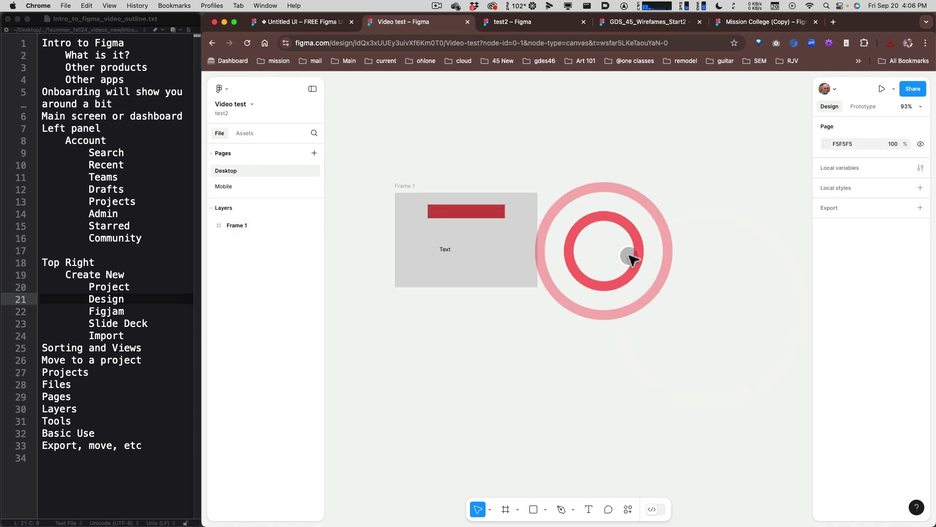
key("f")
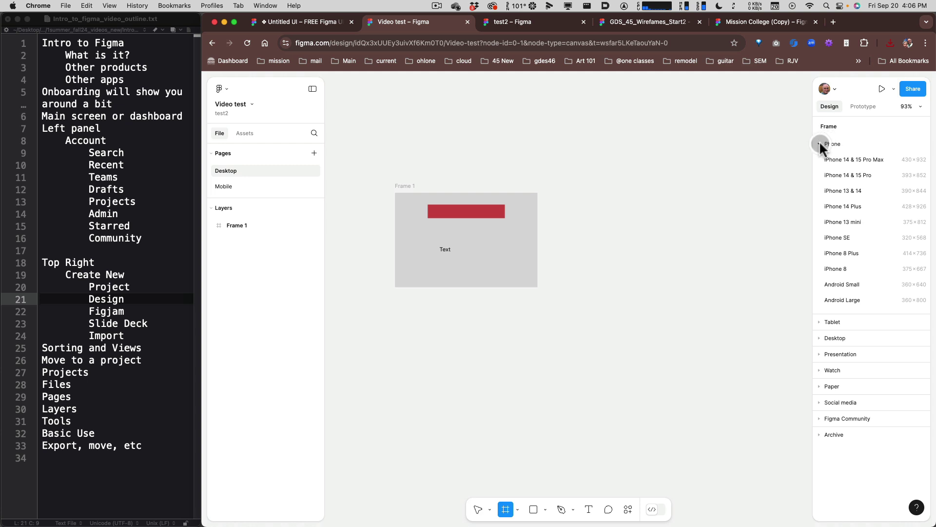
left_click(869, 146)
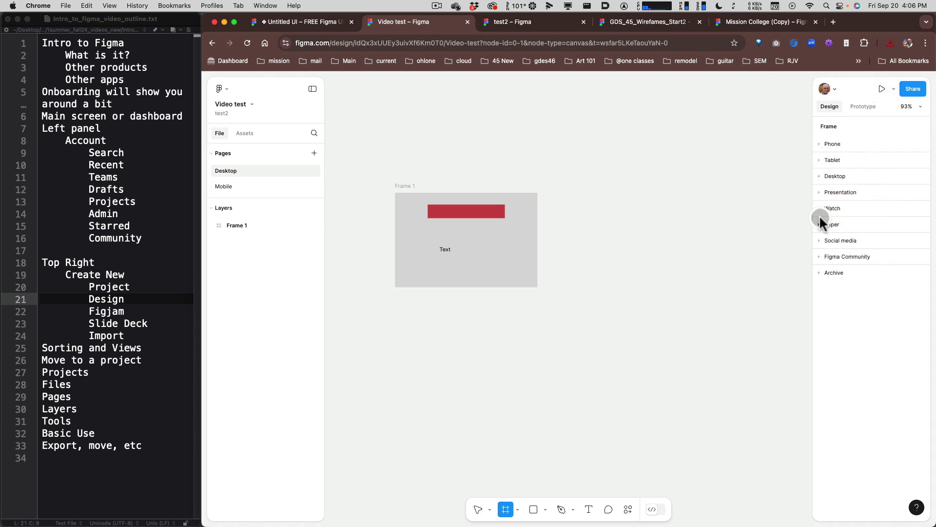
left_click(820, 144)
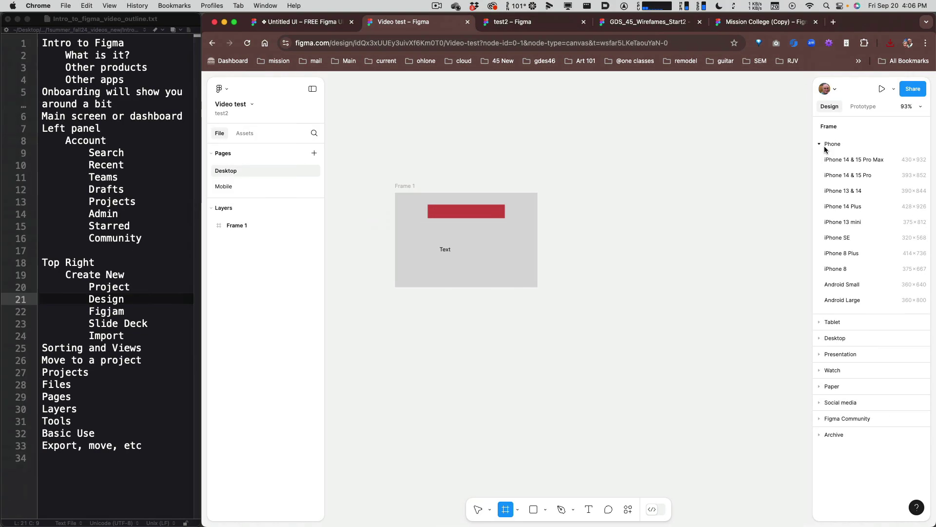
left_click(861, 176)
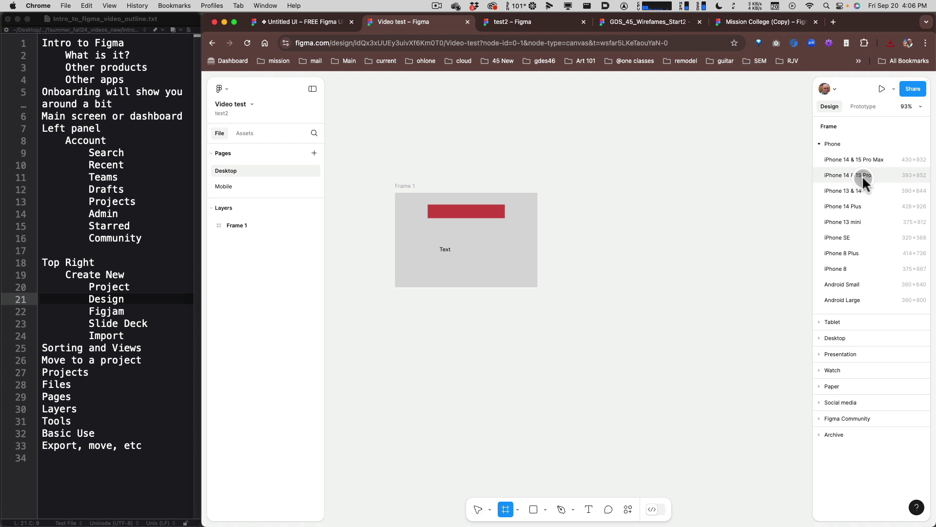
left_click(863, 176)
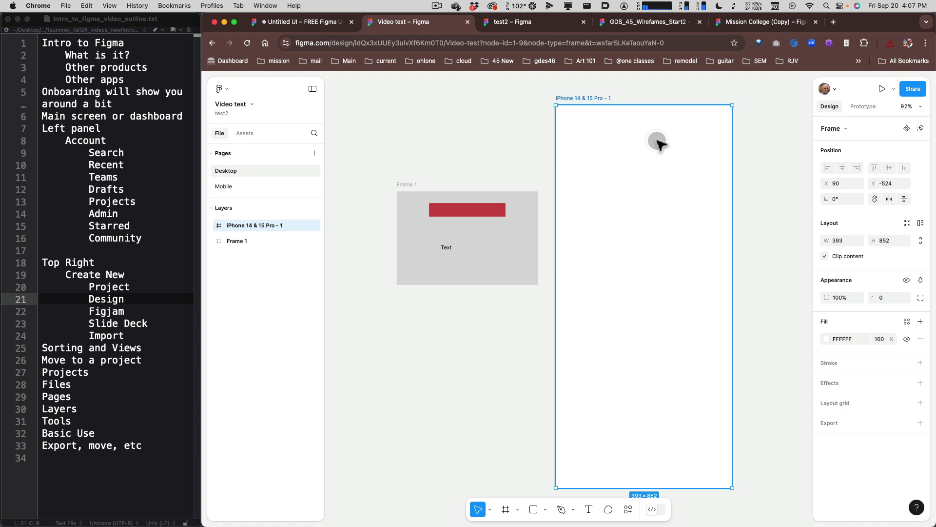
scroll(658, 142, "down", 6)
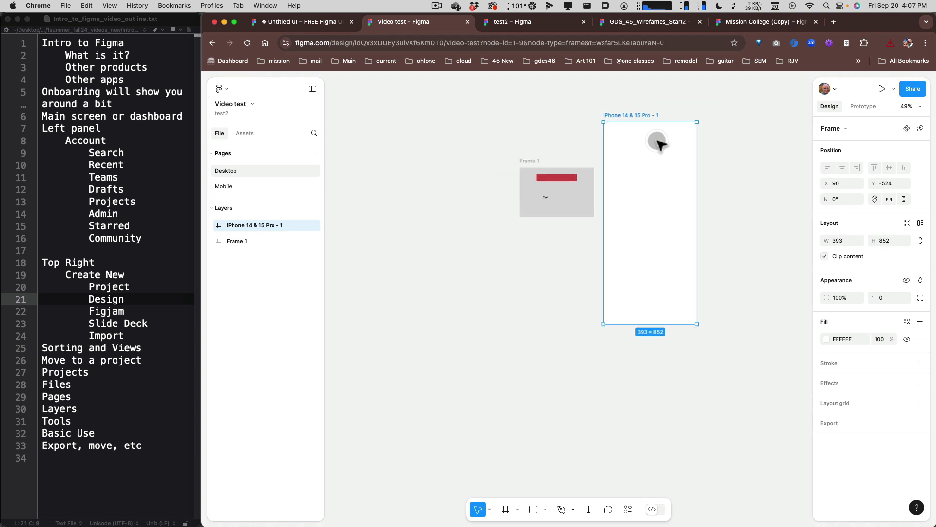
left_click(775, 135)
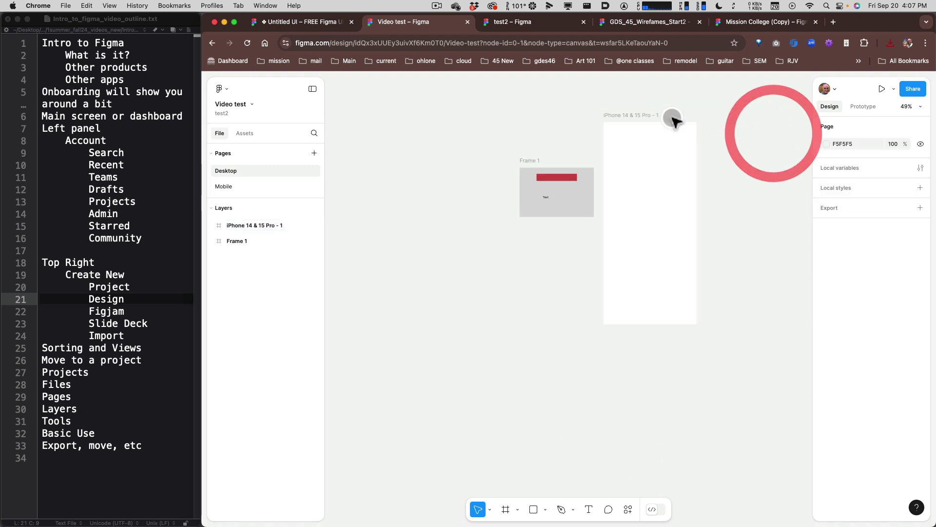
Extend the iPhone 14 & 15 Pro frame downward to a height of about 1278 and deselect it.
left_click(635, 115)
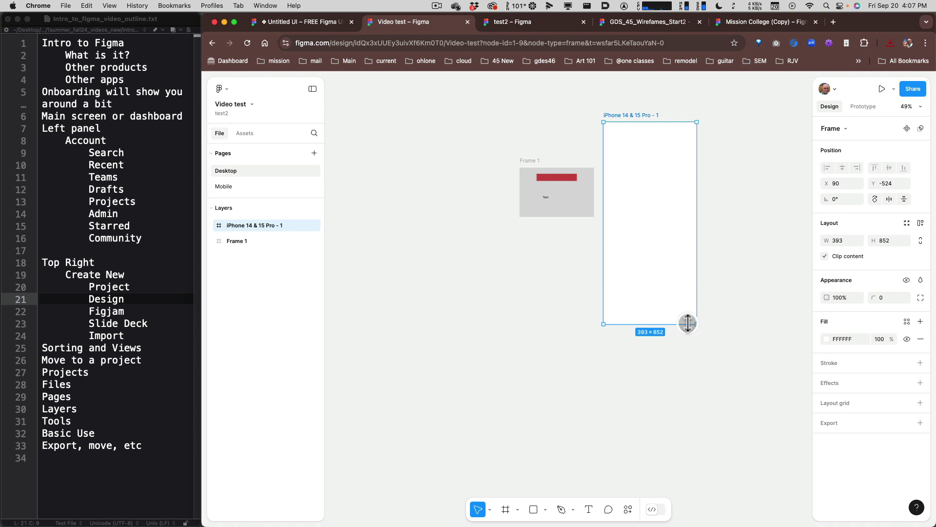
left_click_drag(686, 323, 634, 426)
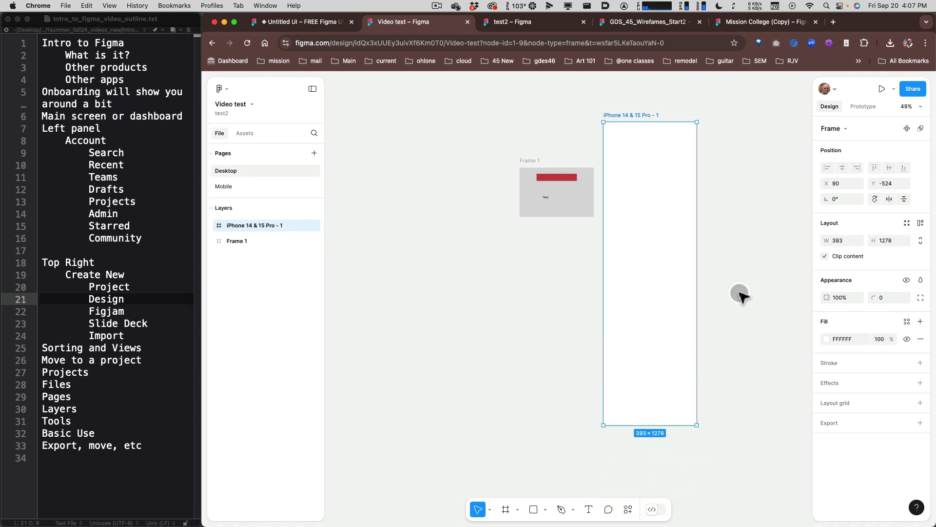
left_click(565, 206)
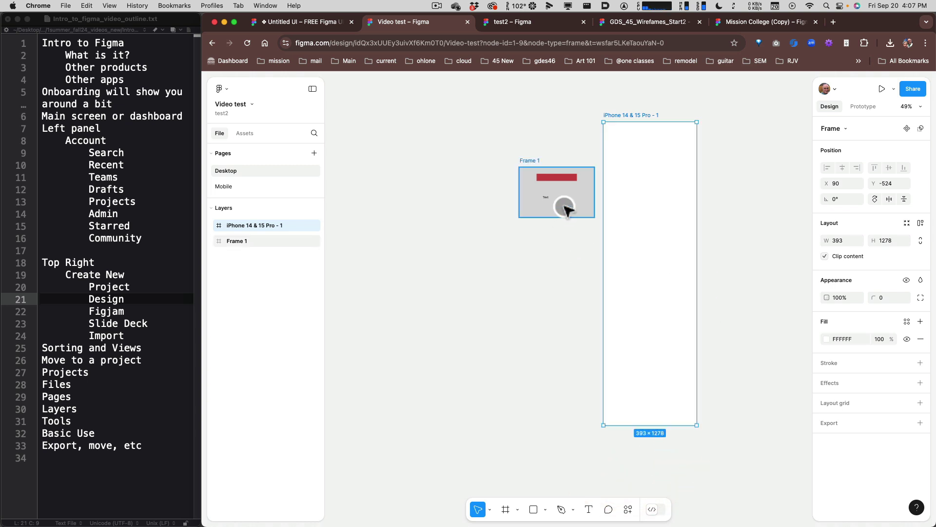
left_click(615, 116)
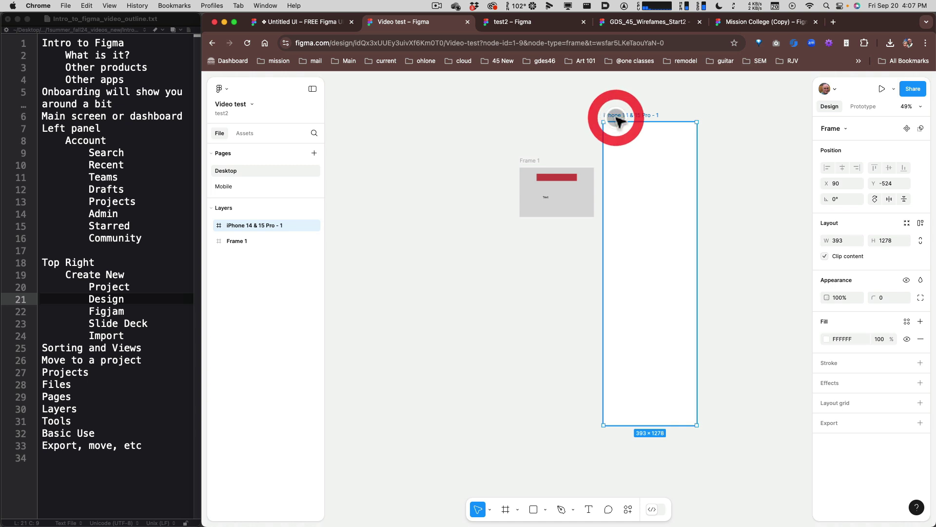
left_click(733, 166)
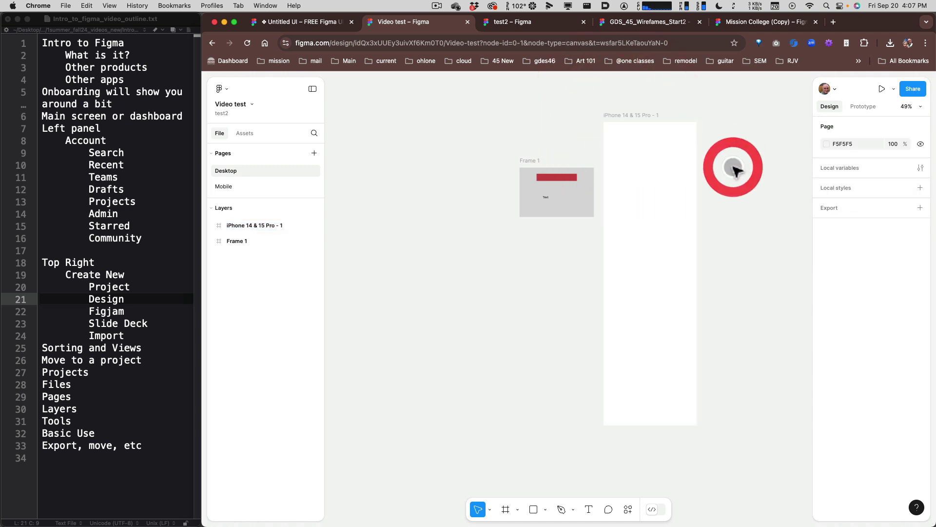
Add an Apple Watch 45mm preset frame, 198 × 242, to the Desktop page and deselect it.
key("f")
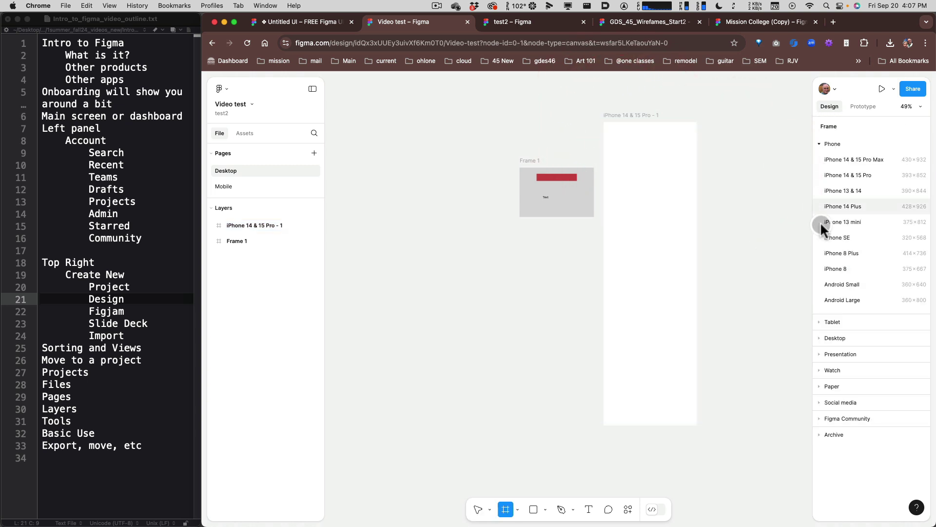
left_click(822, 370)
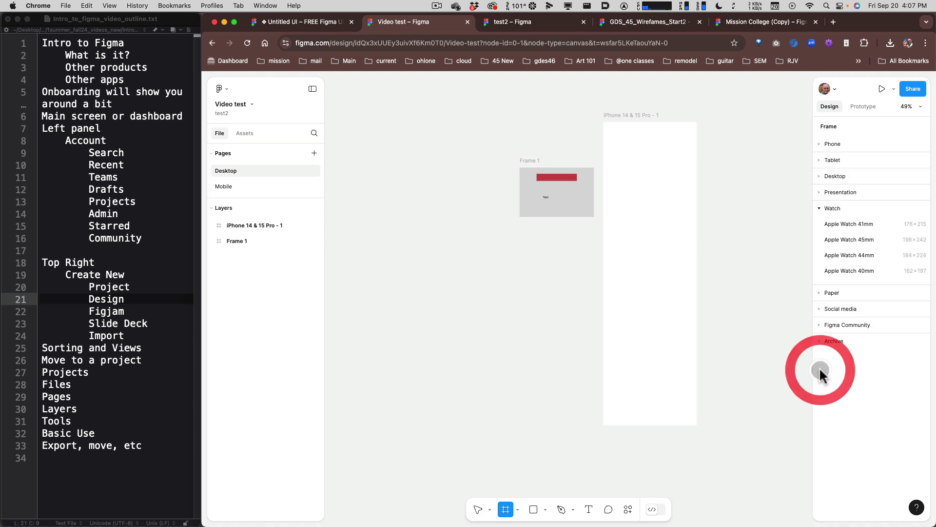
left_click(850, 231)
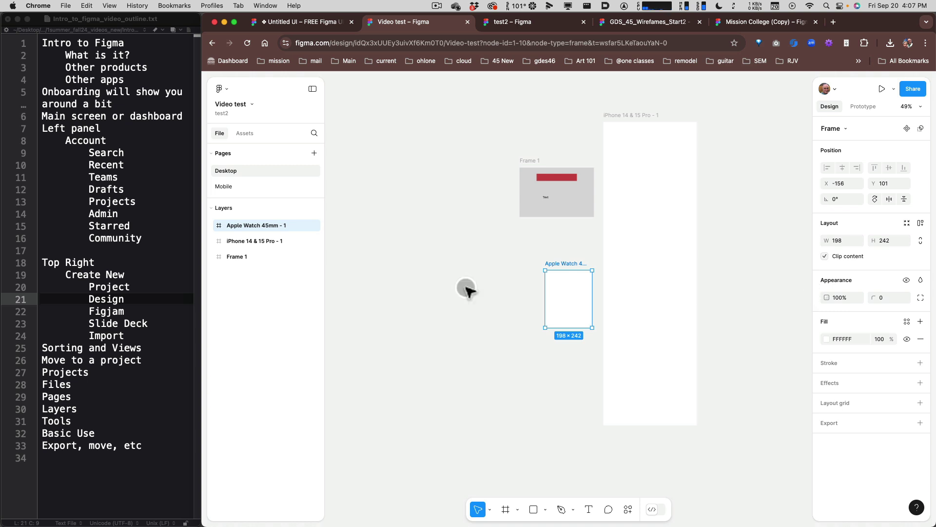
left_click(371, 233)
Draw a custom frame about 432 × 681 in the empty canvas area to the left of Frame 1 and deselect it.
key("f")
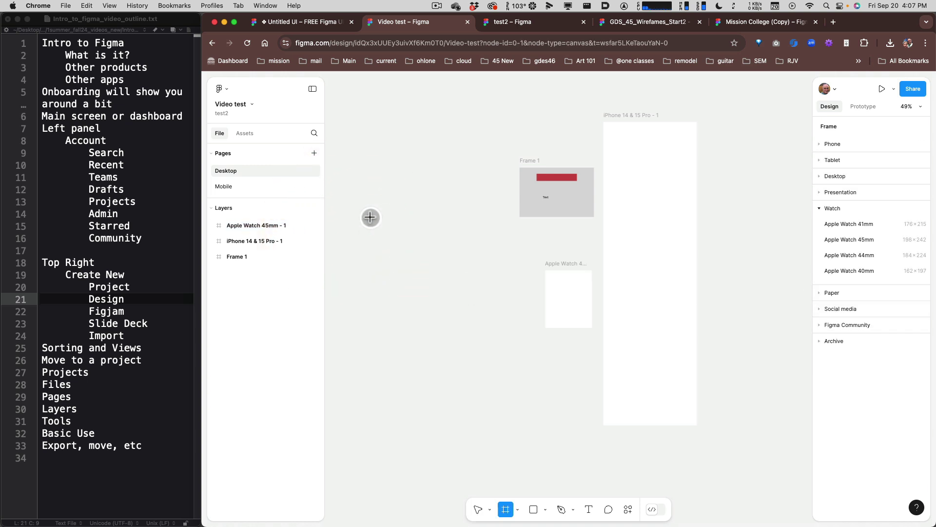
left_click_drag(370, 216, 473, 379)
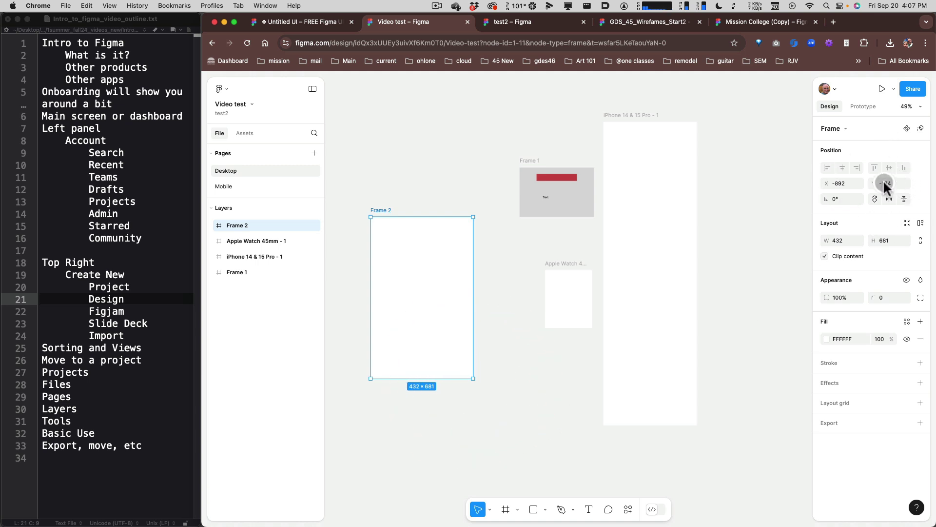
left_click(773, 339)
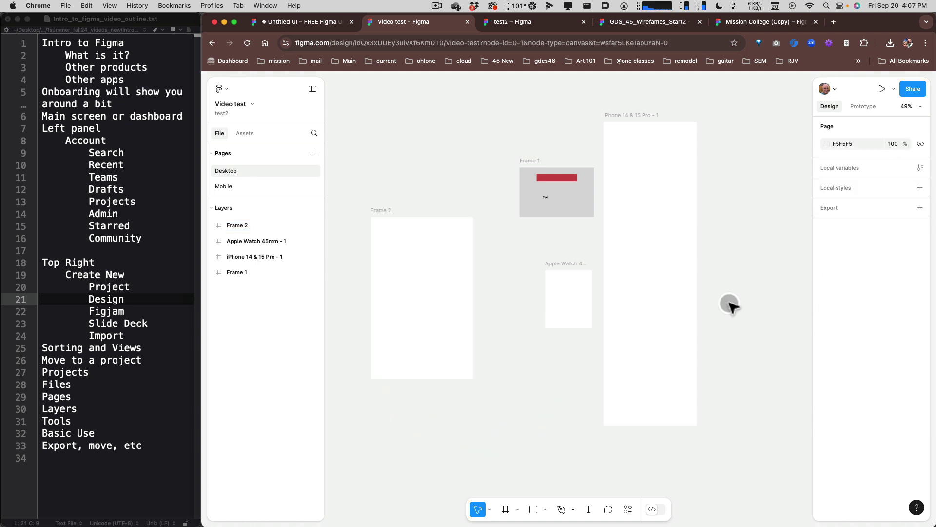
Select Frame 1, its grey background rectangle and its text in turn to examine their properties, and view the available shape tools.
left_click(562, 213)
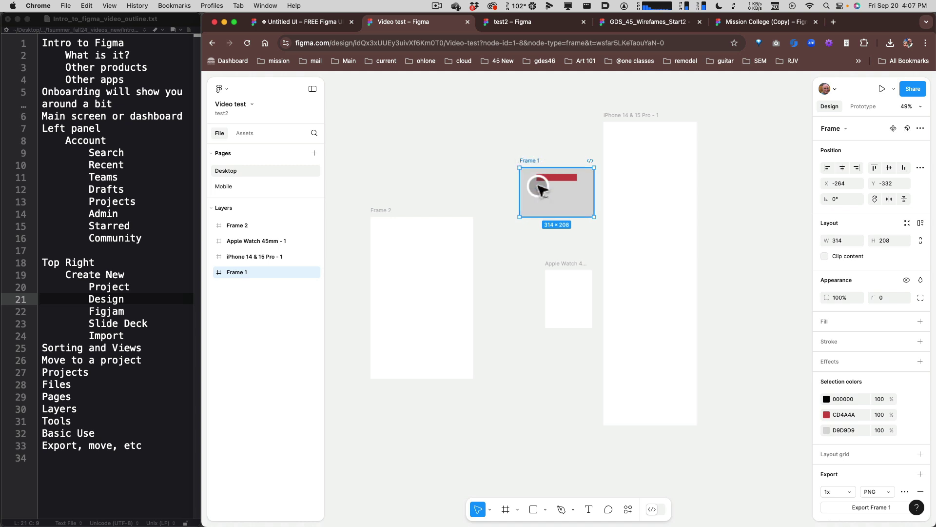
left_click(527, 195)
left_click(527, 196)
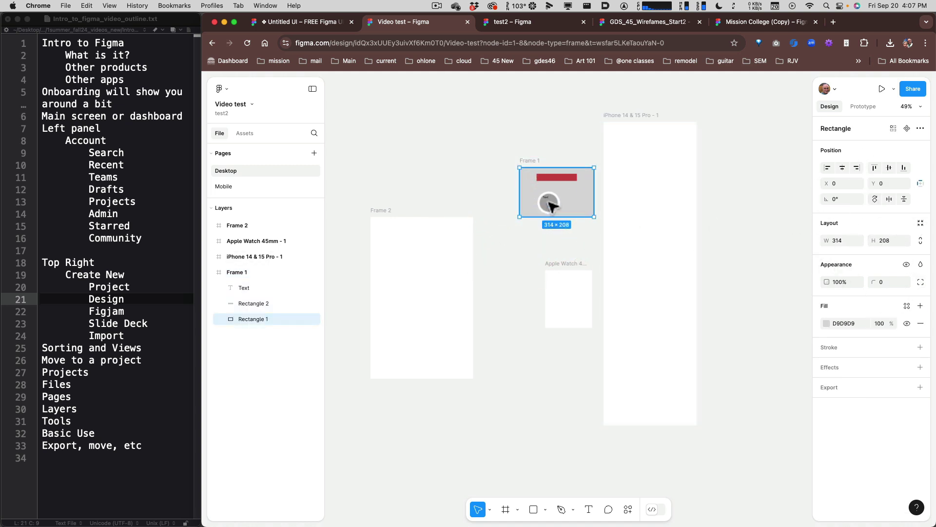
left_click(546, 197)
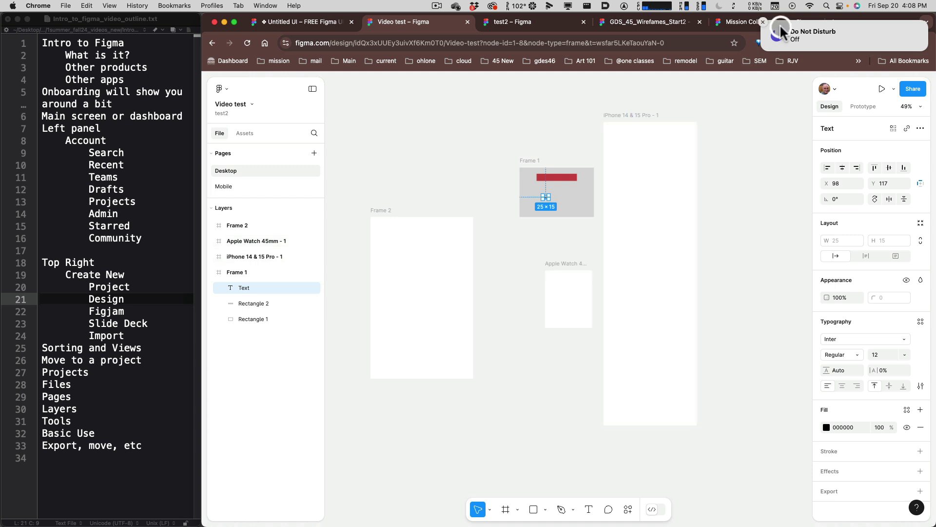
left_click(765, 26)
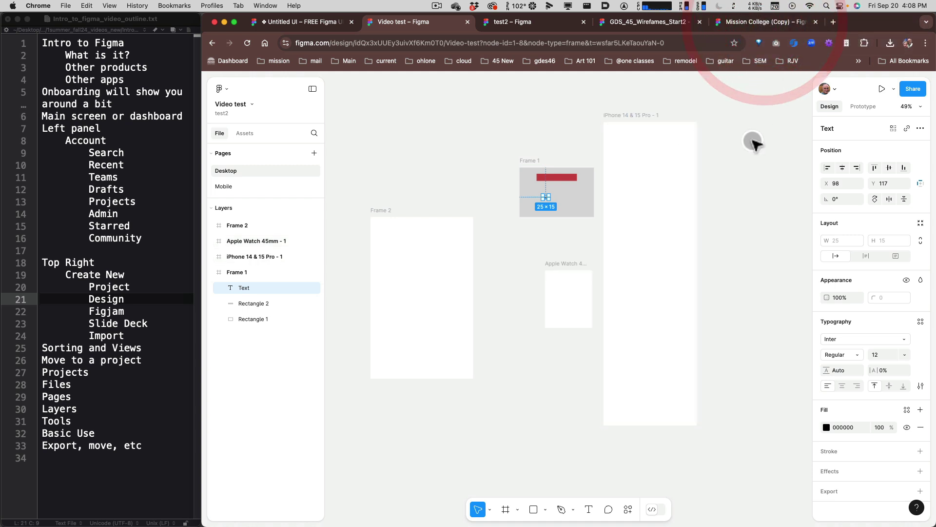
left_click(893, 170)
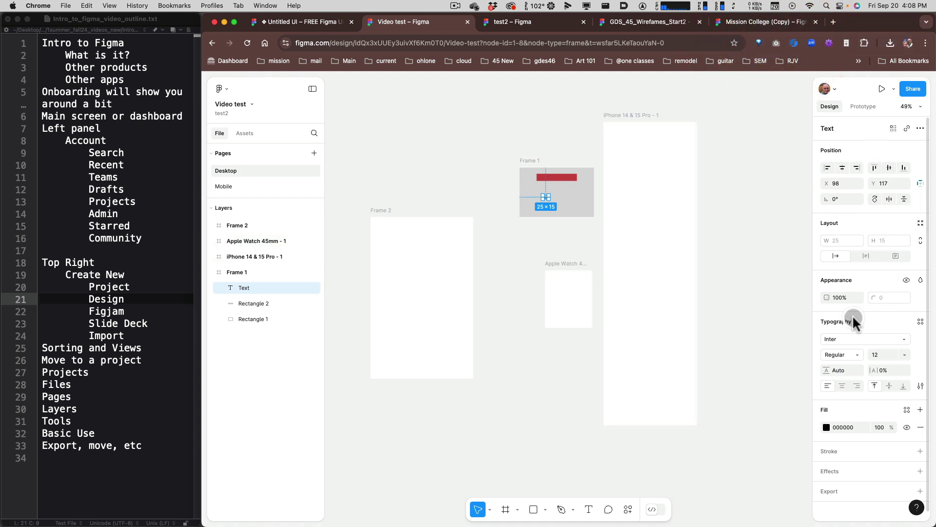
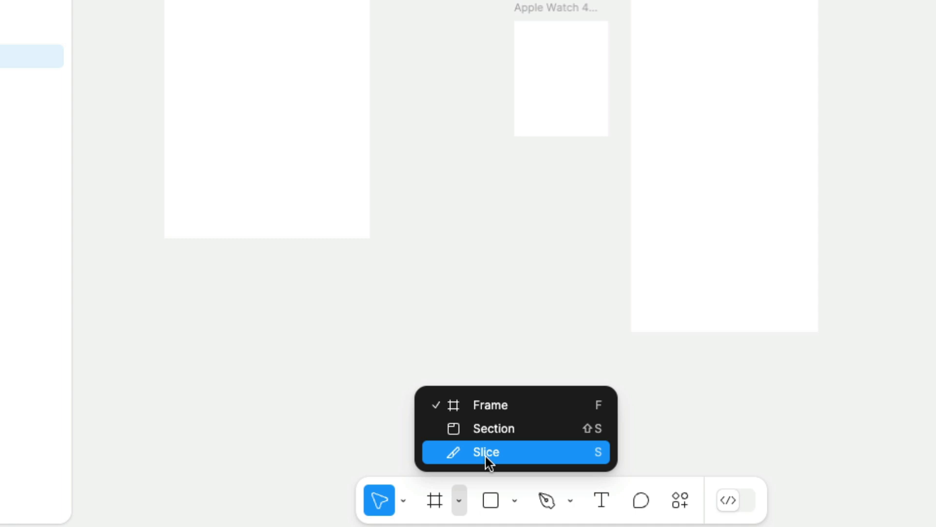
left_click(515, 499)
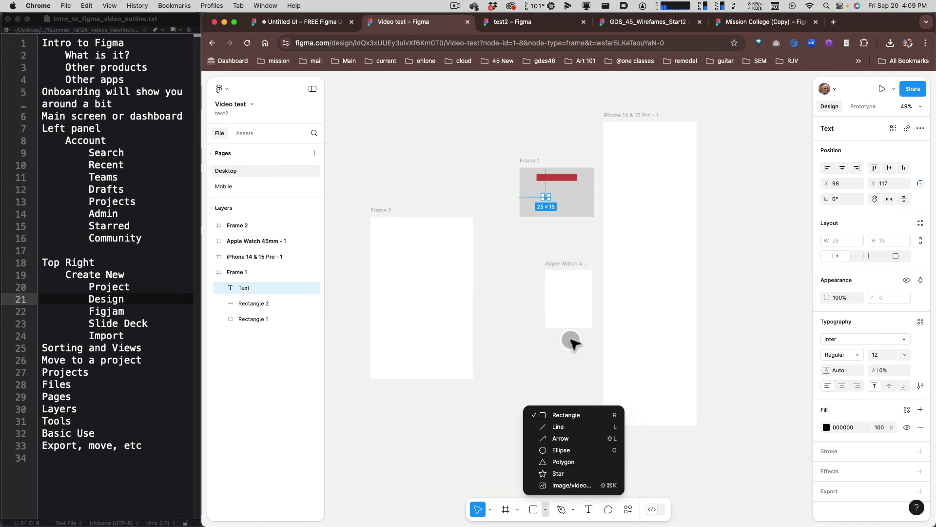
Look through the GDS_45_Wirefames_Start2 file, the Mission College (Copy) mobile designs and the test2 project, and return to the Video test file.
left_click(639, 25)
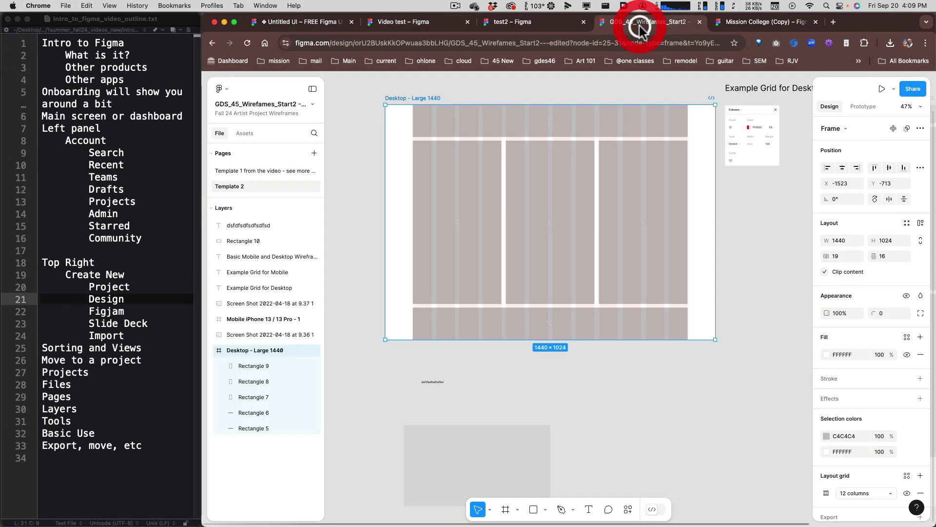
left_click(742, 23)
scroll(598, 372, "up", 5)
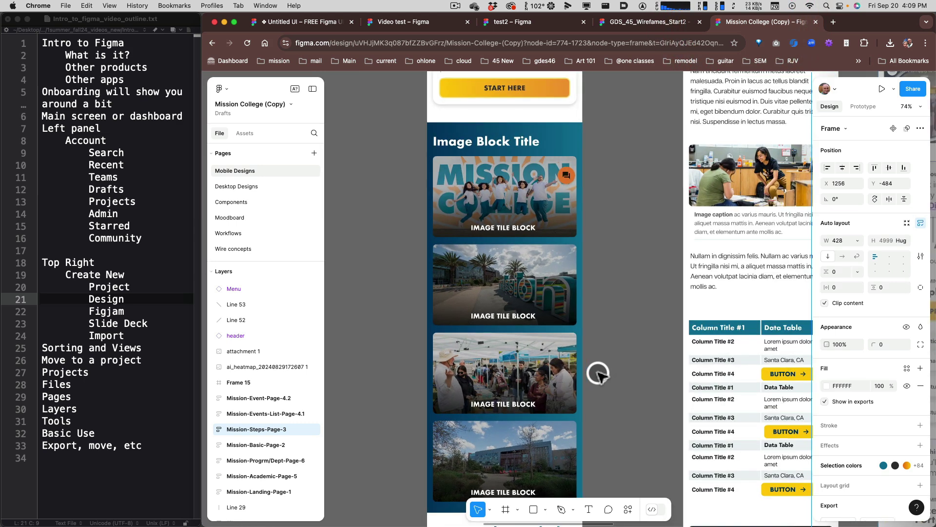
scroll(598, 373, "down", 5)
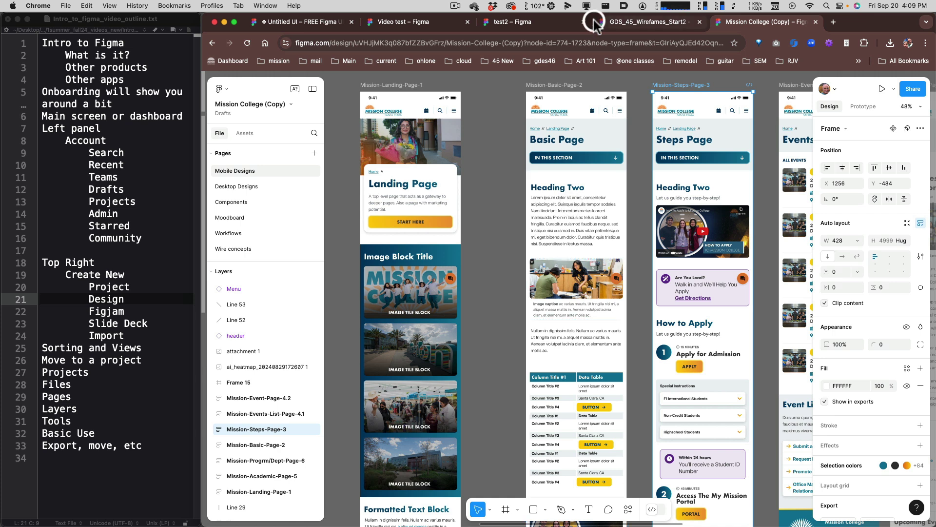
left_click(610, 22)
left_click(550, 24)
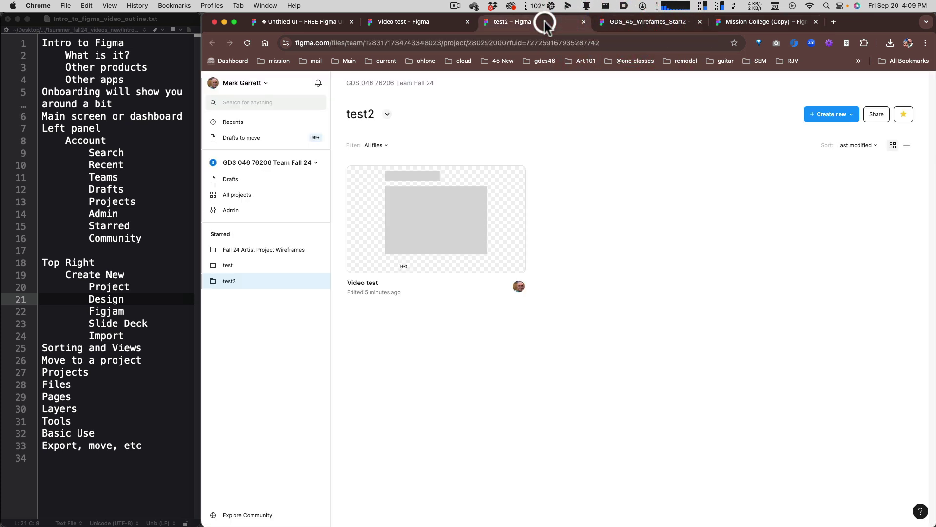
left_click(442, 22)
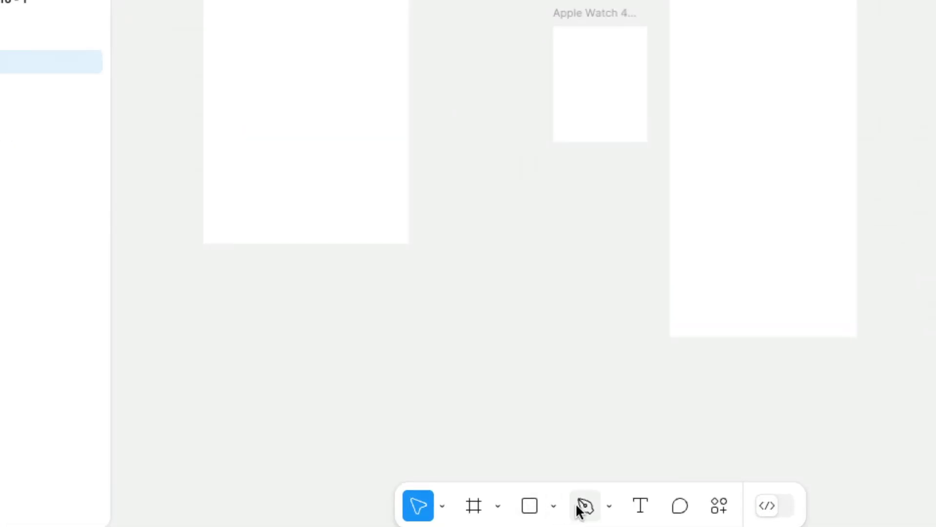
Draw a closed curved shape about 441 × 275 with the Pen tool in the empty area below Frame 2 and deselect it.
left_click(579, 510)
left_click(469, 276)
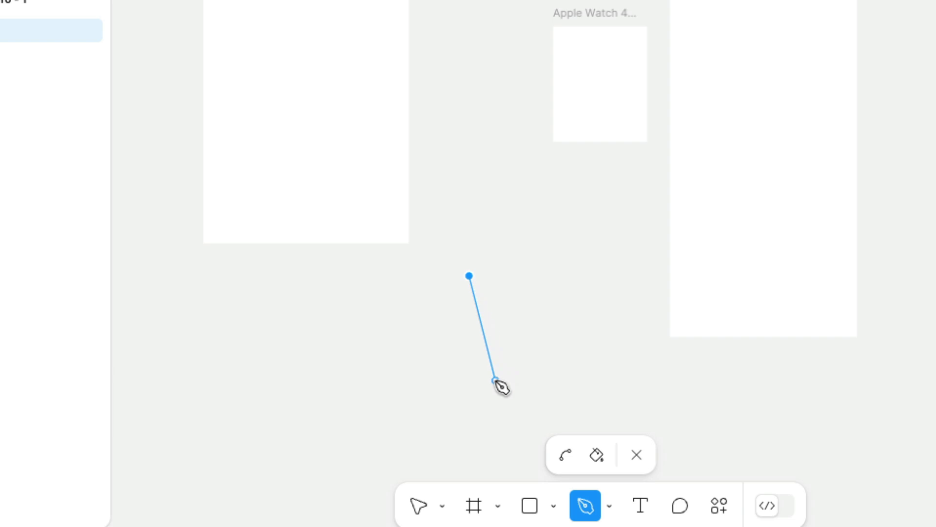
left_click_drag(495, 380, 358, 399)
mouse_move(345, 348)
left_mouse_down()
mouse_move(361, 299)
mouse_move(356, 309)
left_mouse_up()
left_click_drag(407, 276, 585, 277)
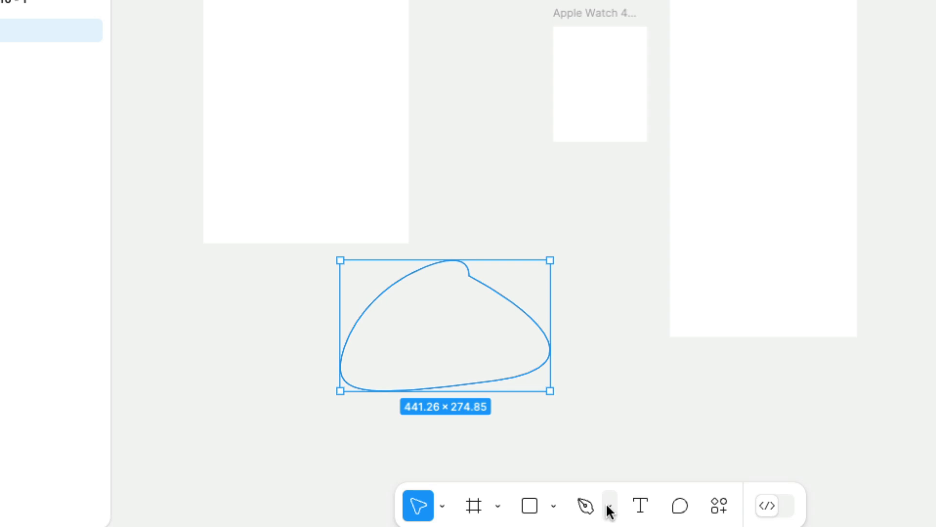
left_click(614, 405)
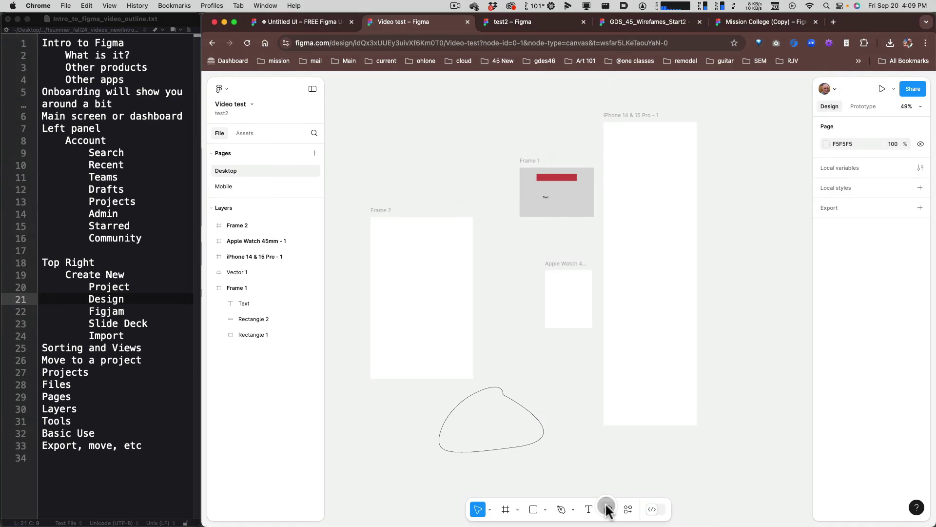
Draft a comment just above Frame 1 that addresses a person by first name and reads "you are fired.".
left_click(608, 510)
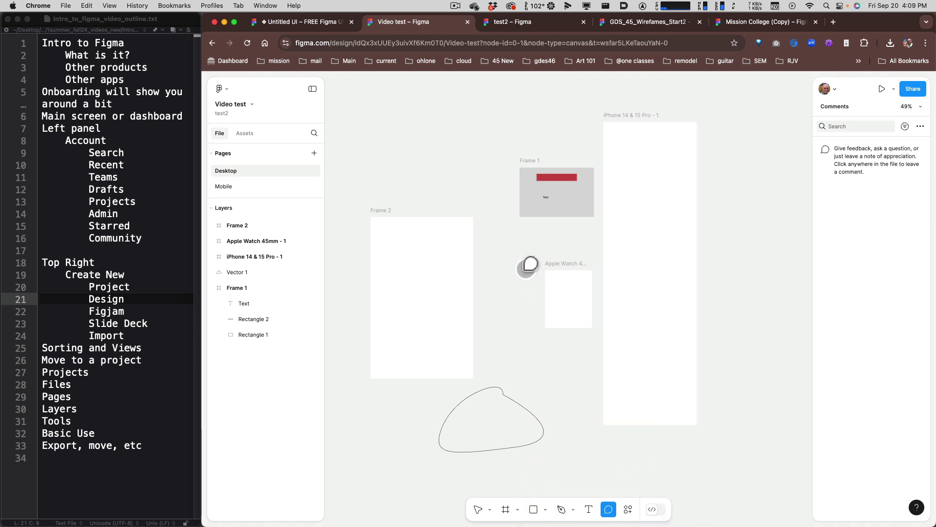
left_click(561, 151)
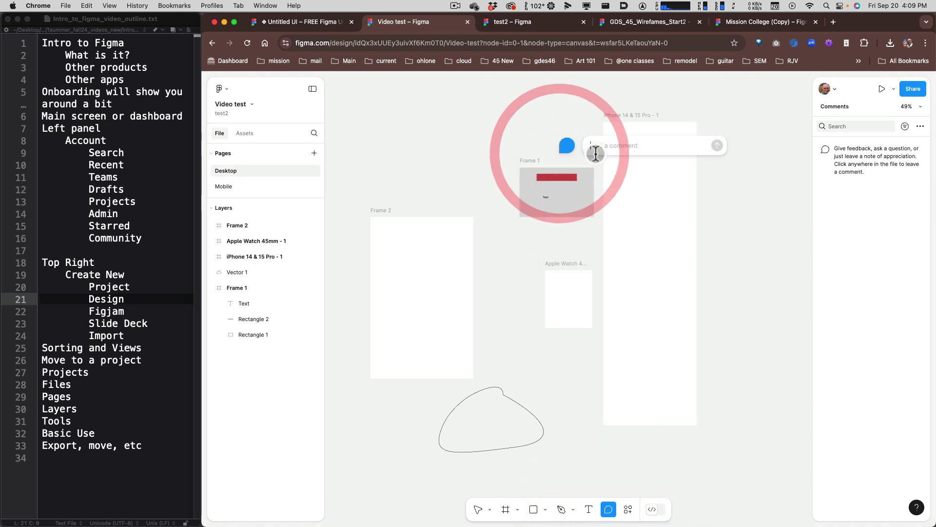
type("Mark you")
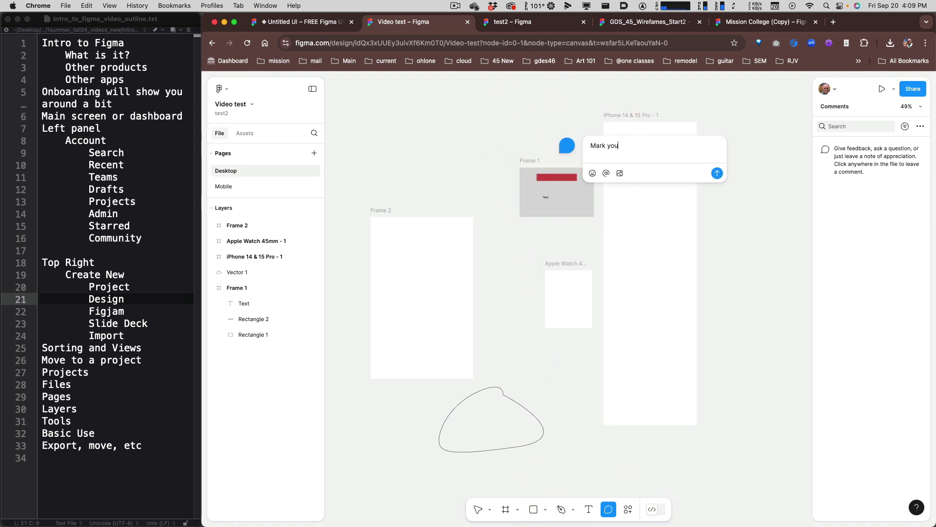
type(" are fired")
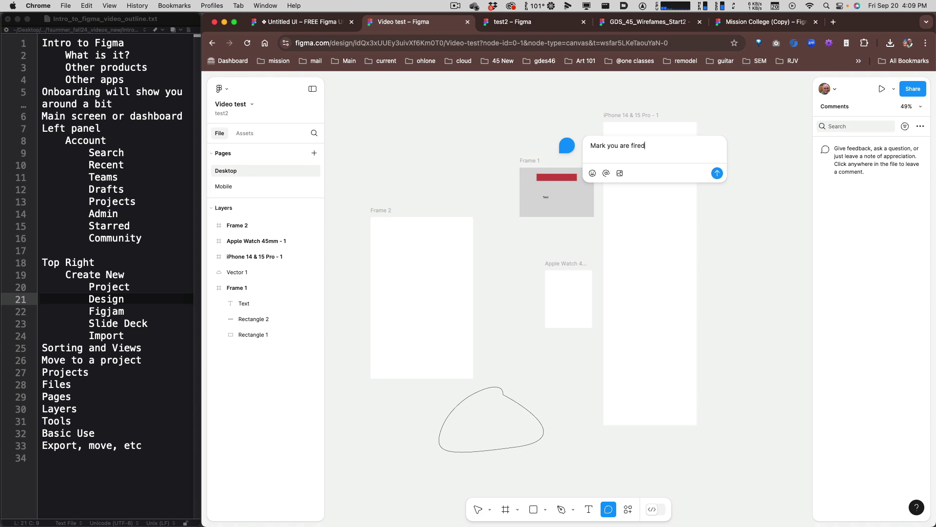
type(".")
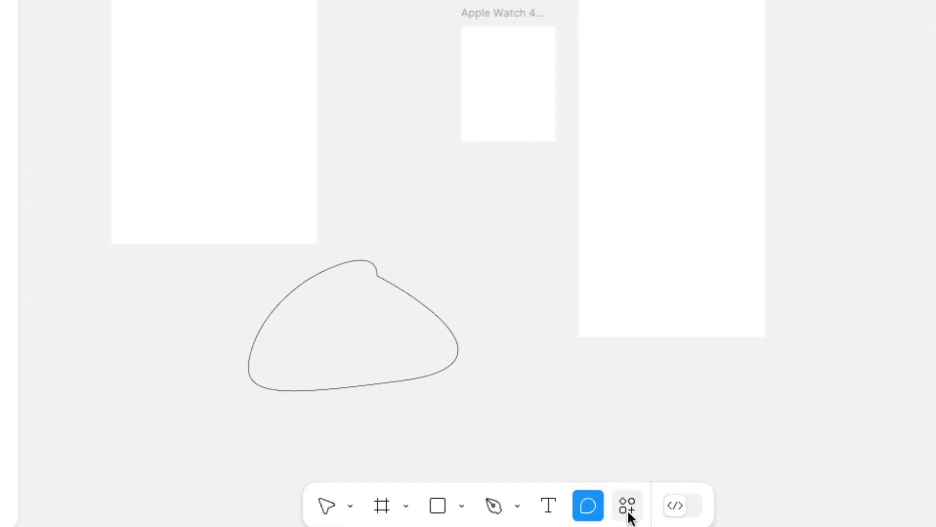
Examine the suggestions and common settings offered among the Actions, and close the list.
left_click(628, 510)
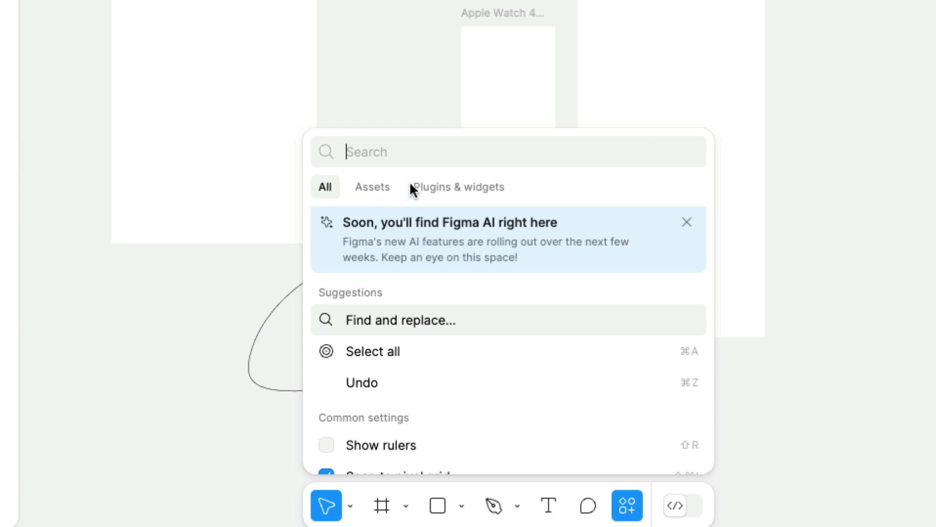
scroll(469, 400, "down", 5)
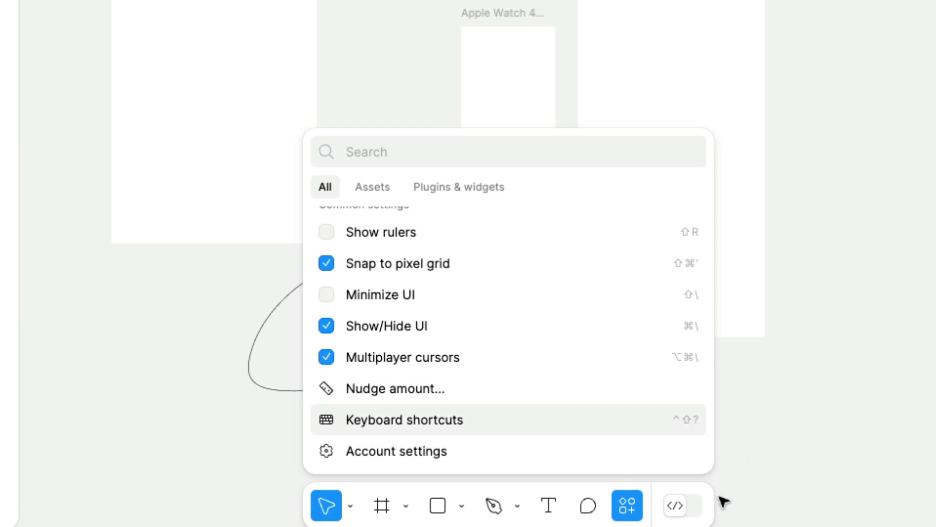
left_click(765, 493)
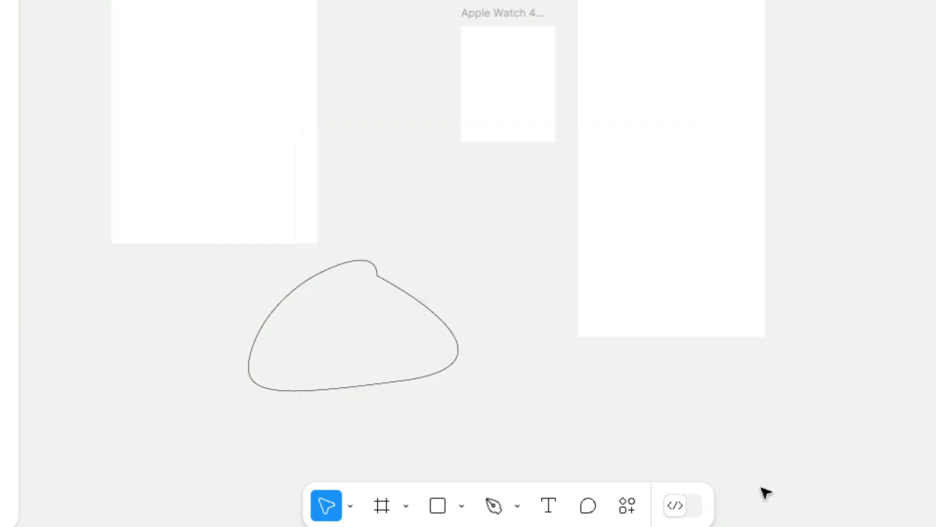
left_click(693, 503)
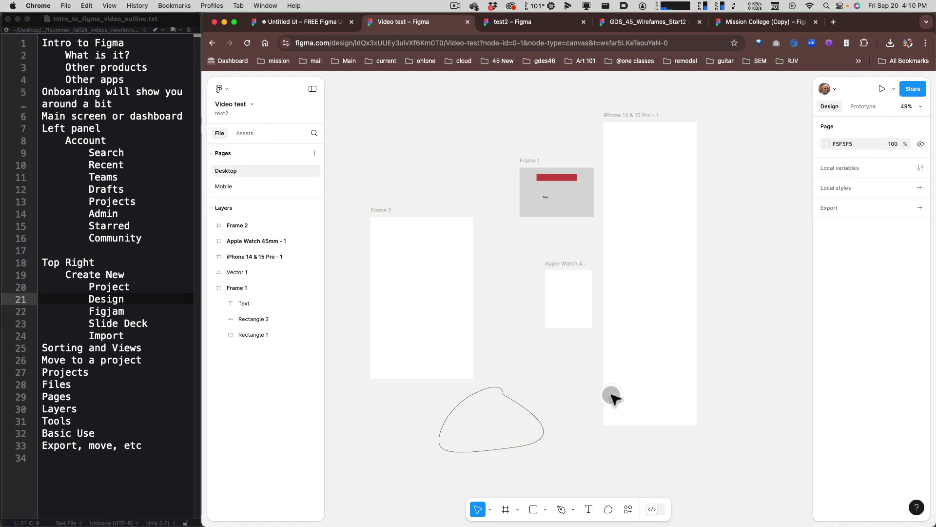
Inspect the dimensions and CSS of Frame 2 and of the red rectangle in Frame 1 using Dev Mode, and return to design mode.
left_click(656, 512)
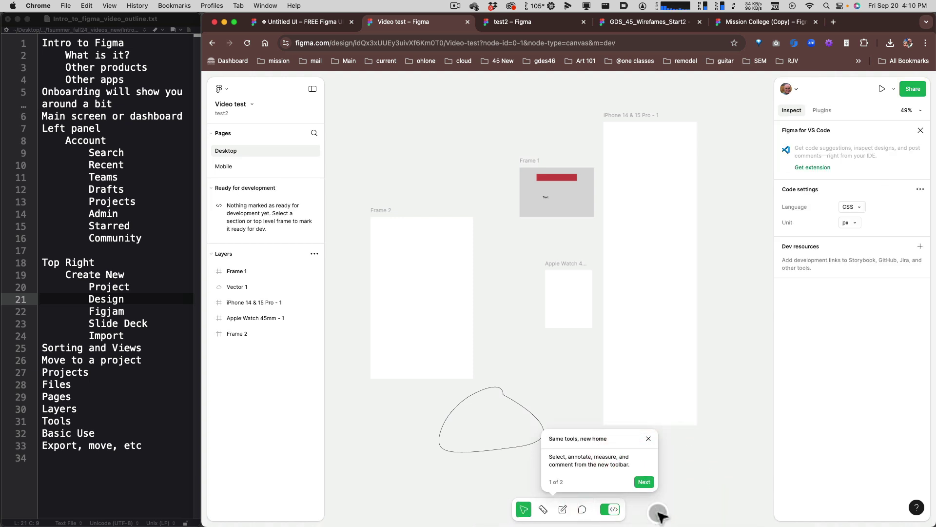
left_click(384, 213)
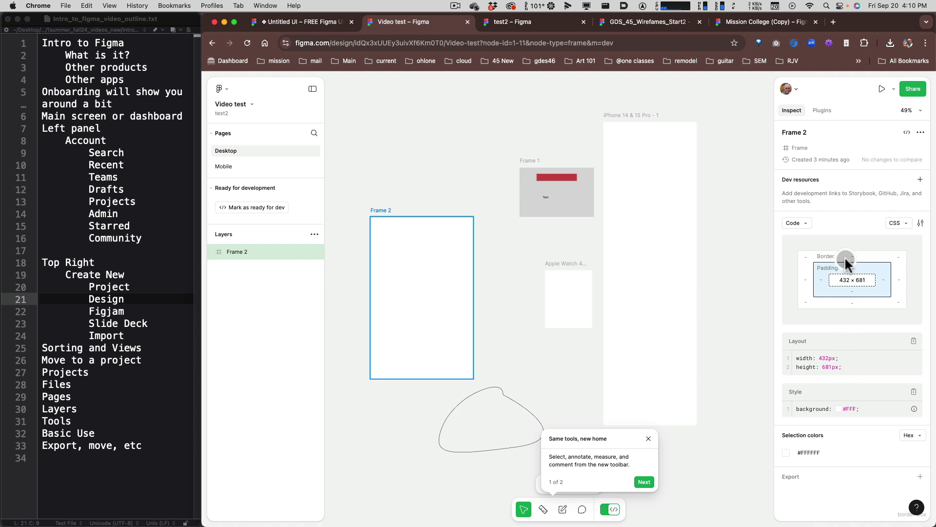
double_click(548, 178)
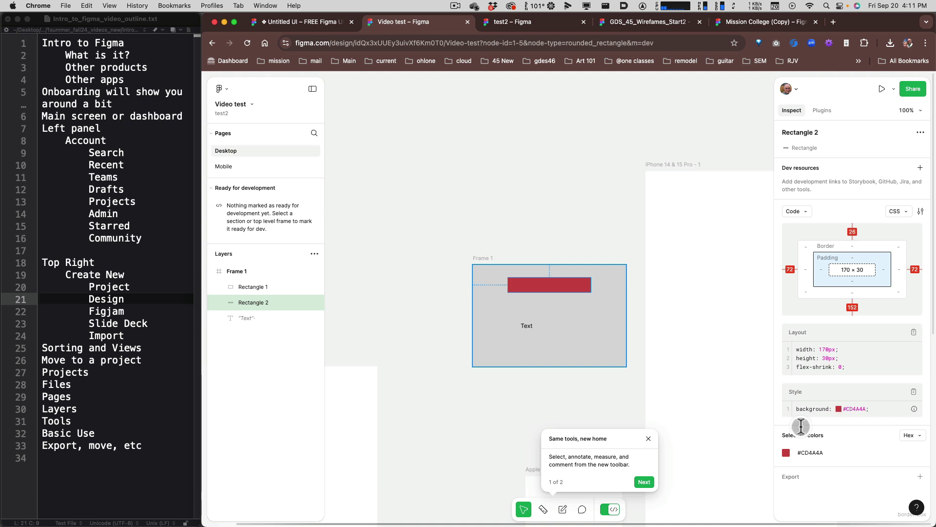
left_click(610, 510)
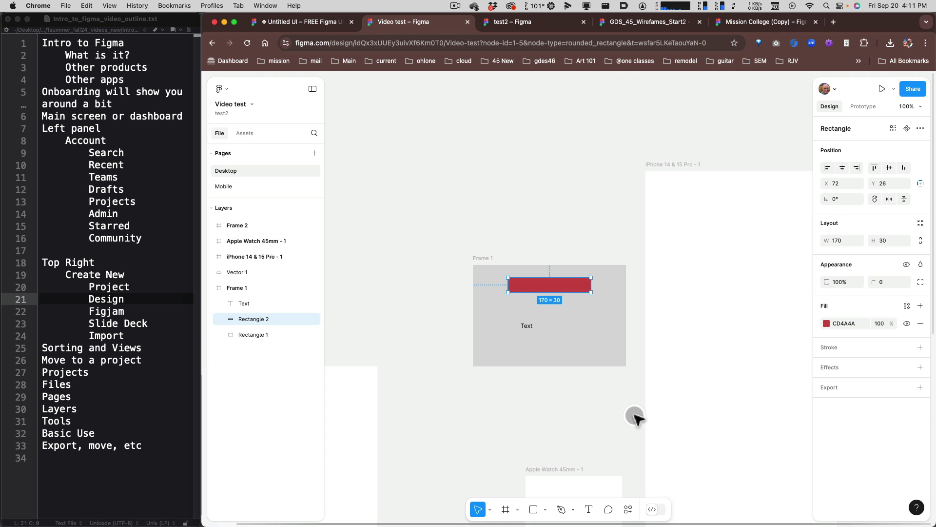
Move Frame 2 slightly up and to the left, to about X -919, Y -240.
key("shift+1")
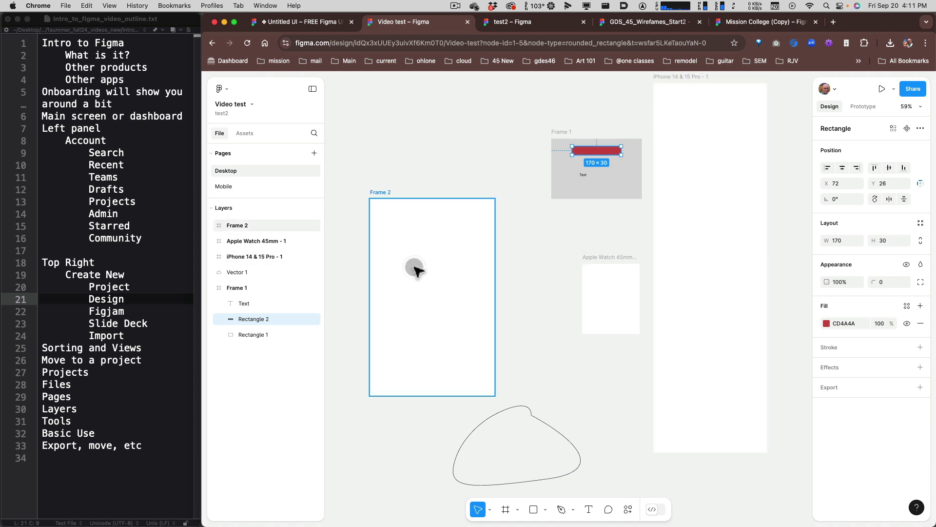
left_click_drag(416, 266, 407, 233)
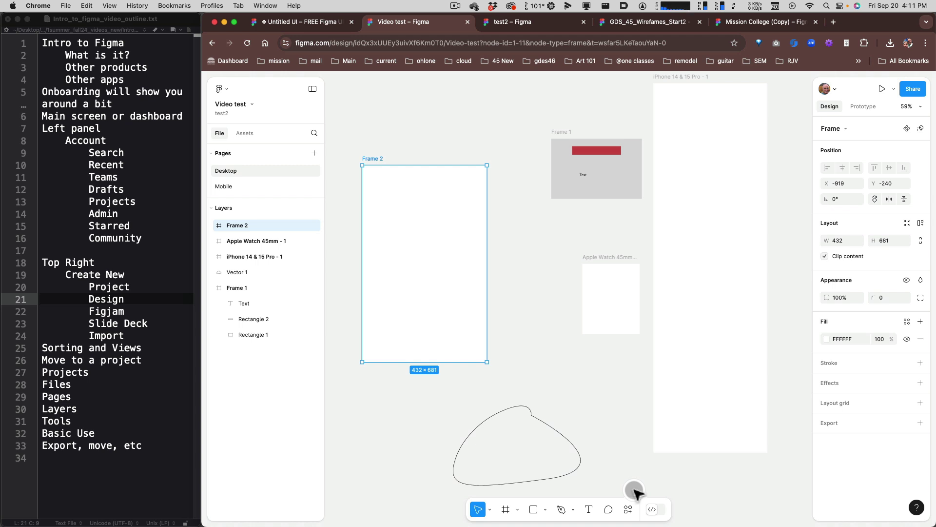
View Frame 2 in Dev Mode, dismiss the welcome dialog, deselect the frame, and return to design mode.
left_click(654, 509)
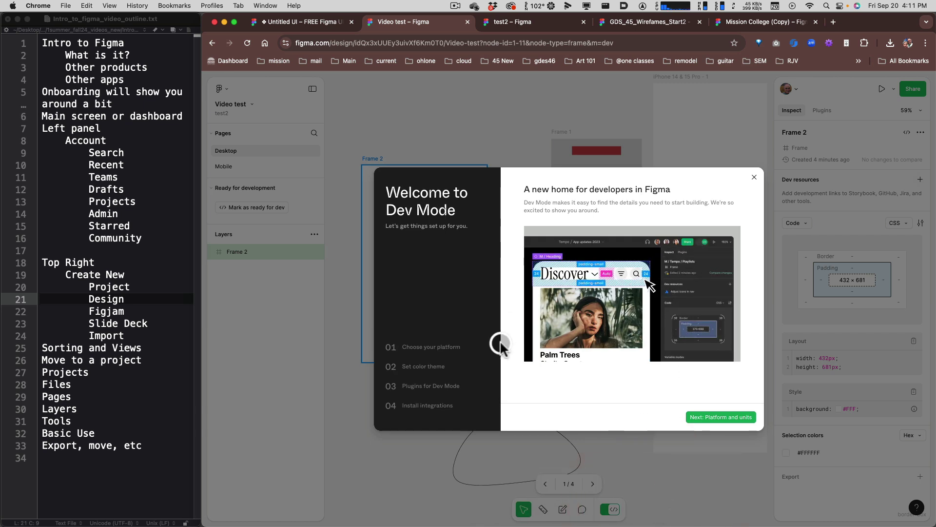
left_click(755, 177)
left_click(623, 438)
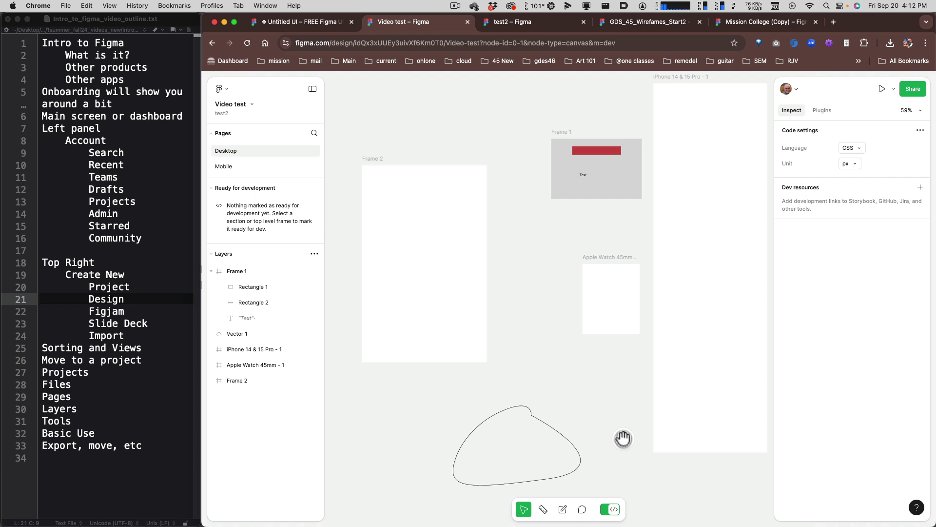
left_click(614, 509)
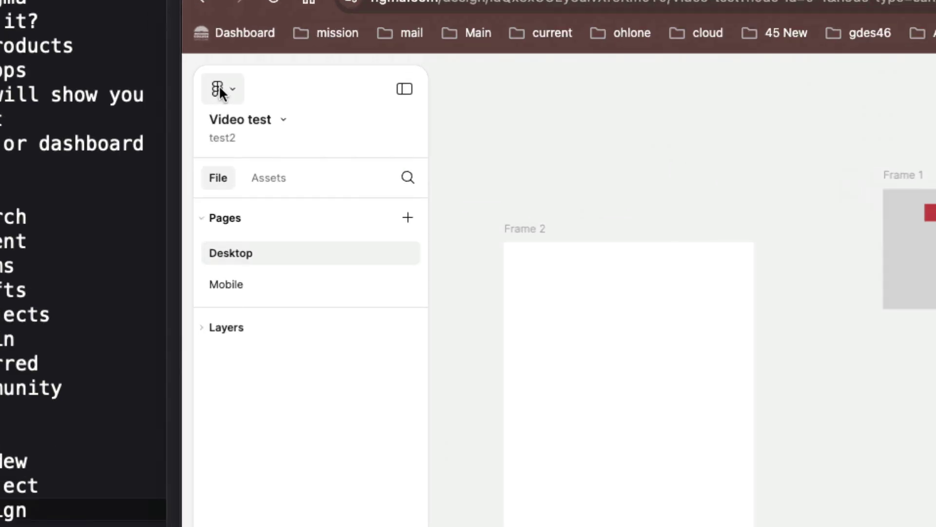
Examine the File, Edit, Copy as and View commands offered by Figma's main menu.
left_click(220, 90)
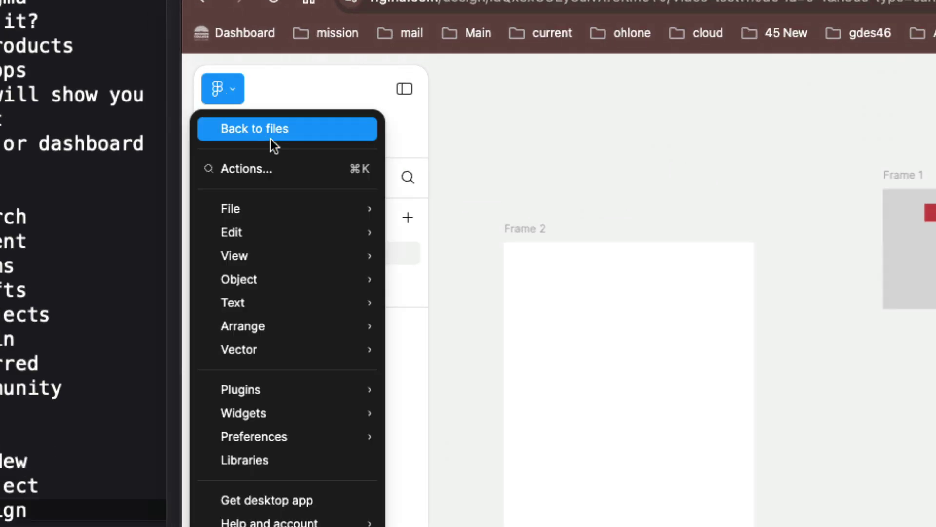
mouse_move(283, 209)
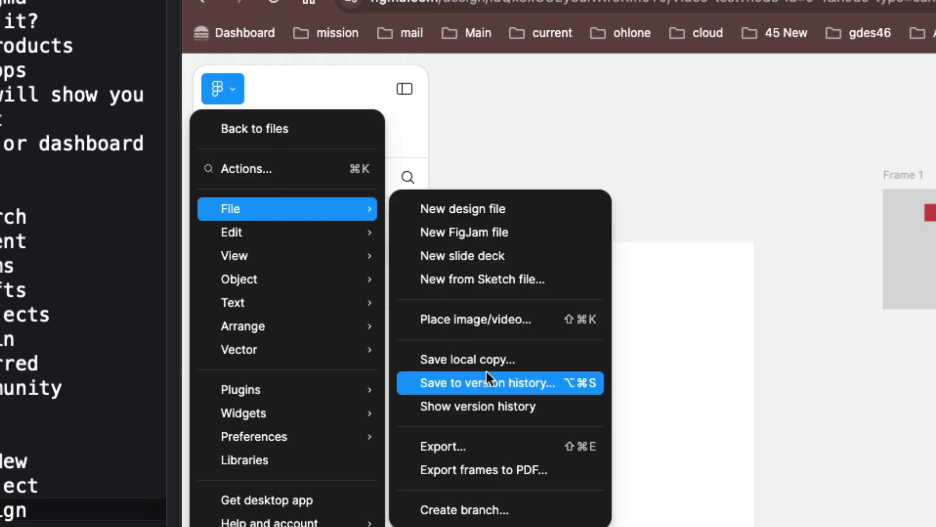
mouse_move(345, 235)
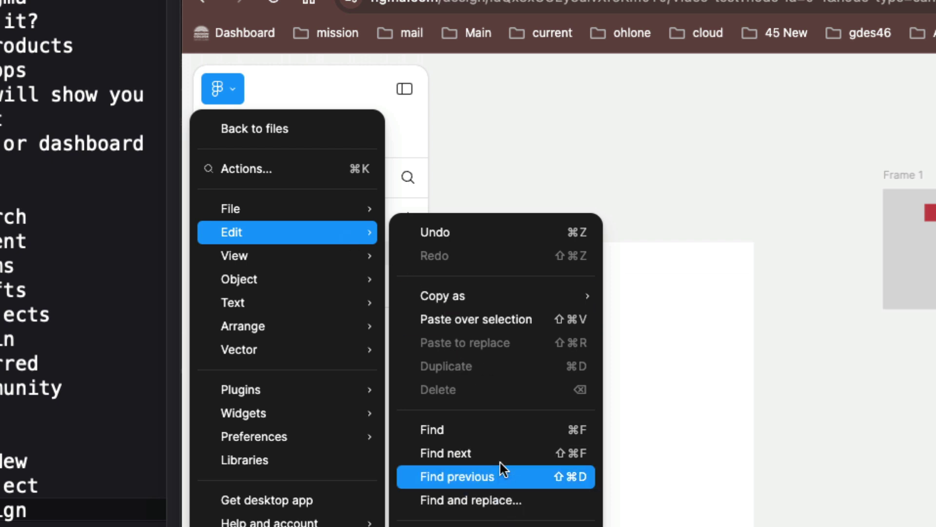
mouse_move(521, 289)
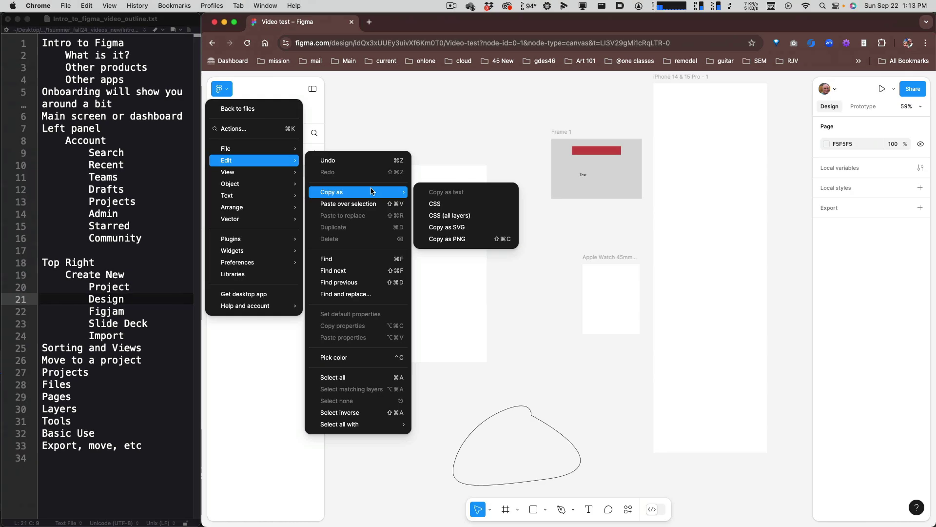
mouse_move(242, 174)
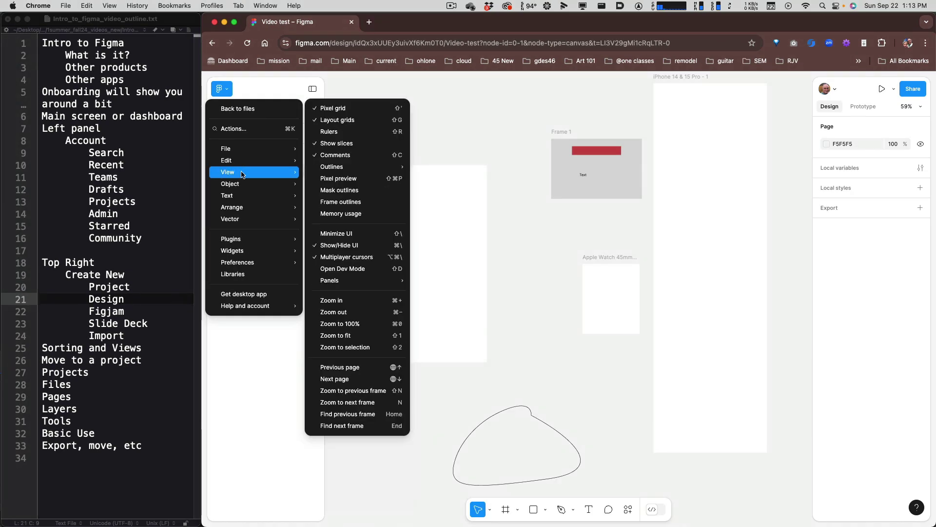
Minimize the UI to clear space around the canvas, and expand it again.
left_click(354, 236)
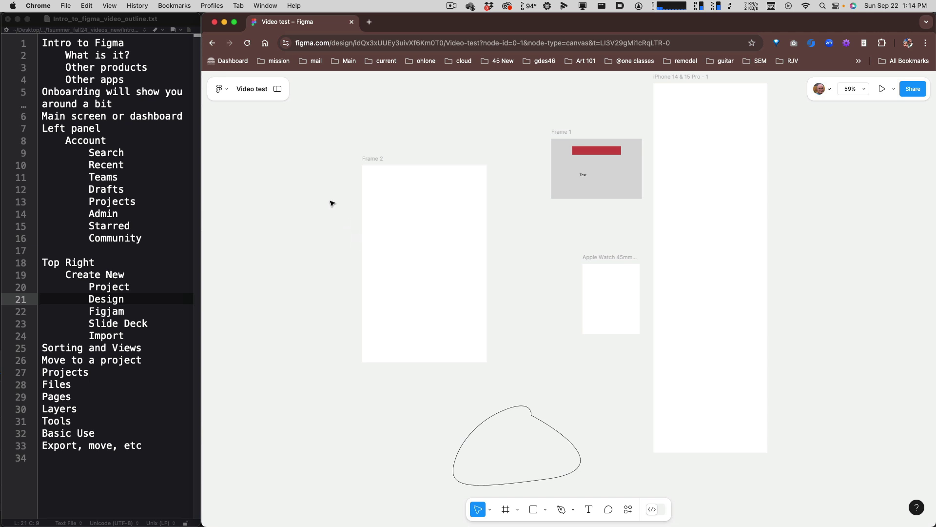
left_click(217, 89)
left_click(218, 90)
left_click(272, 90)
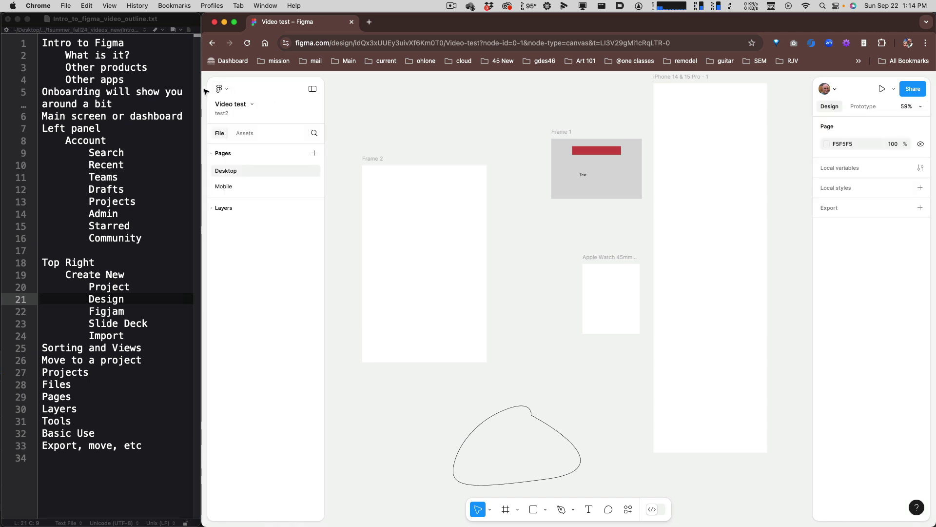
Look through the Object, Text, Arrange, Vector, Plugins, Widgets, Preferences and Libraries entries, and close the list.
left_click(220, 89)
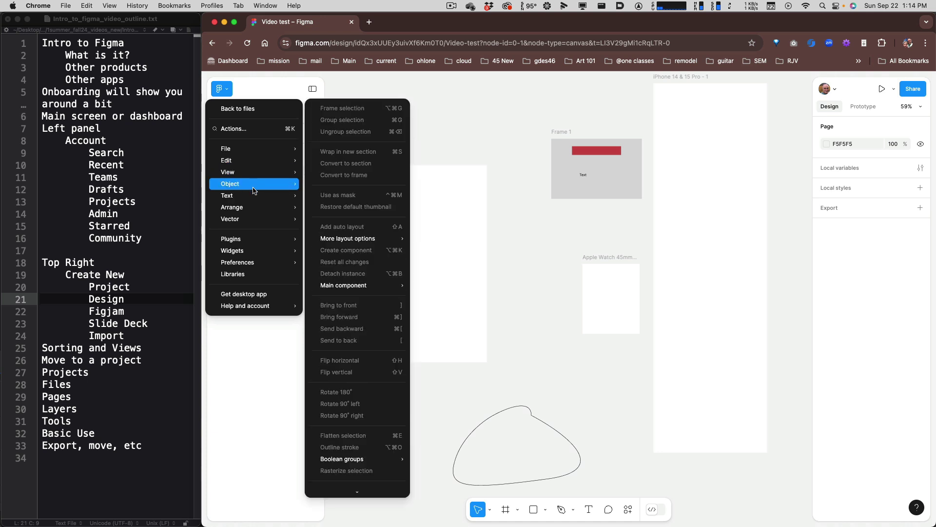
mouse_move(257, 209)
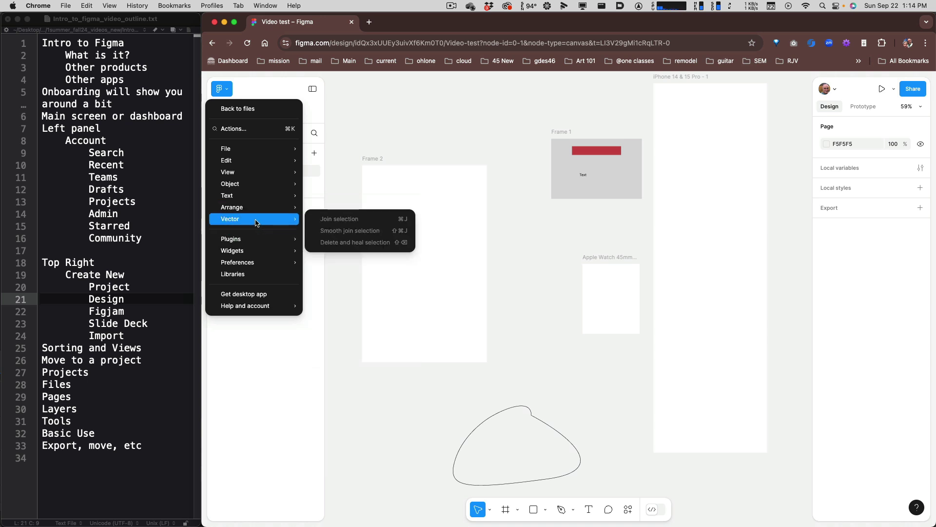
mouse_move(256, 239)
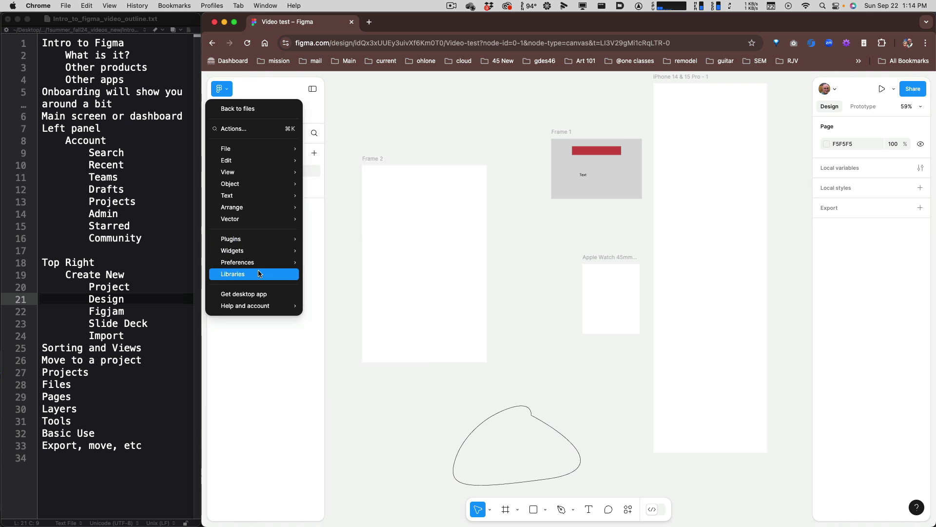
mouse_move(258, 269)
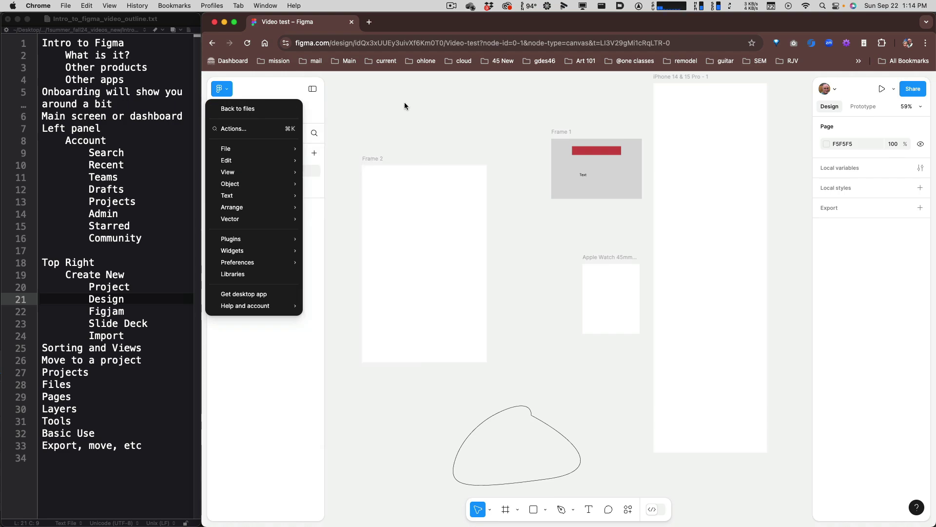
left_click(585, 413)
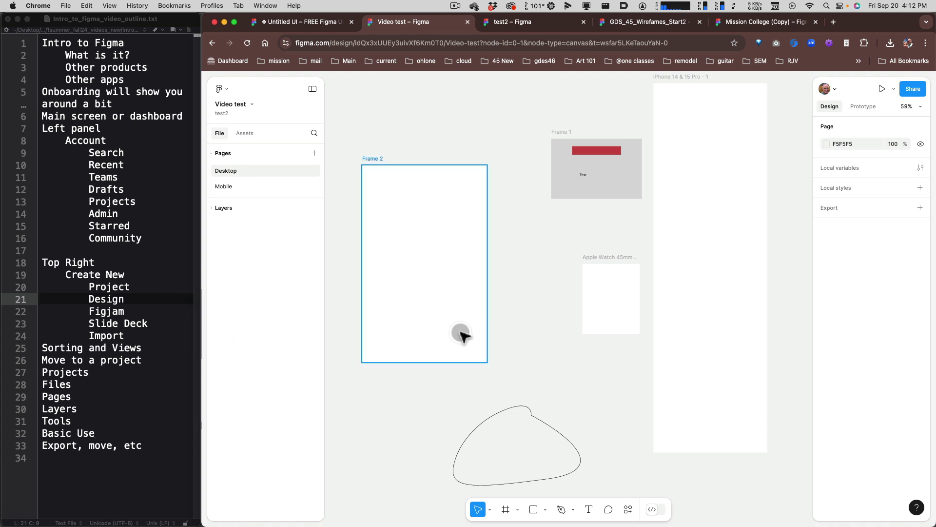
left_click(530, 336)
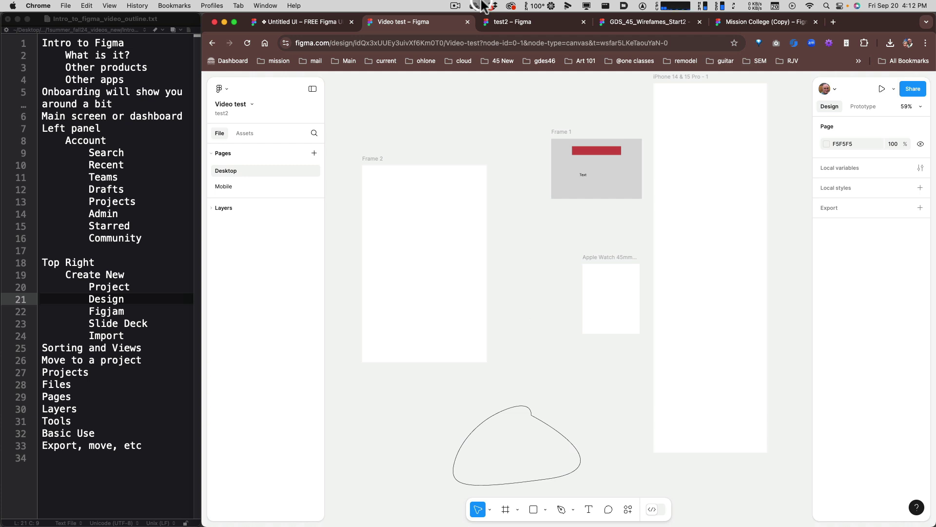
In the GDS_45_Wirefames_Start2 file, draw a rectangle about 359 × 329 in the empty area below the Desktop - Large 1440 frame.
left_click(538, 30)
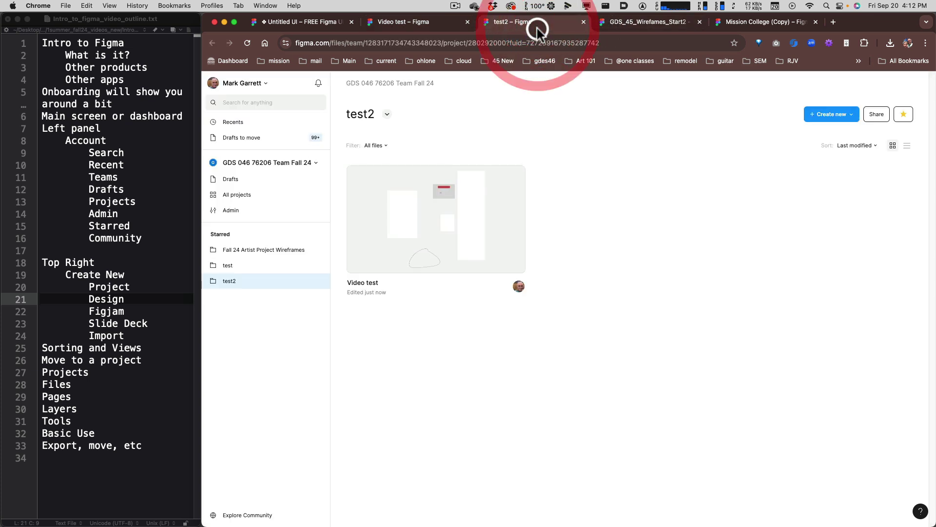
left_click(634, 24)
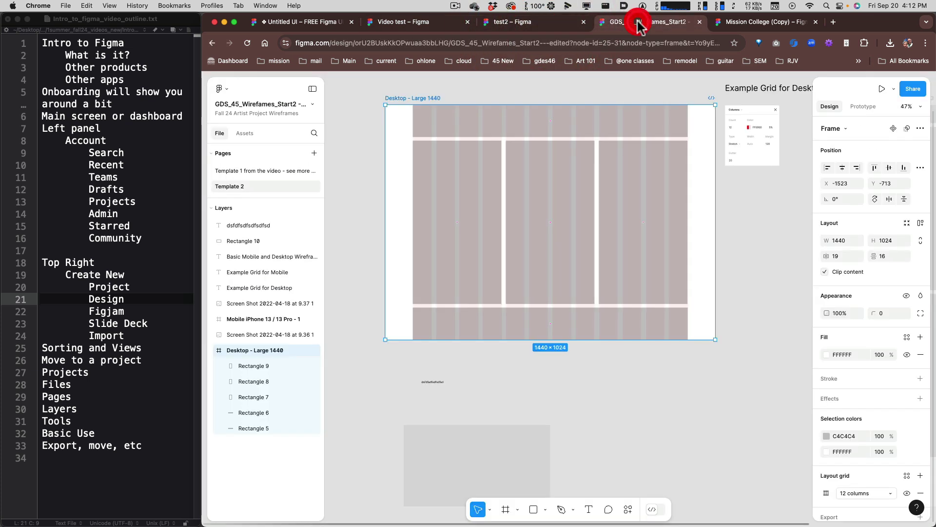
left_click(627, 418)
key("r")
left_click_drag(607, 383, 689, 459)
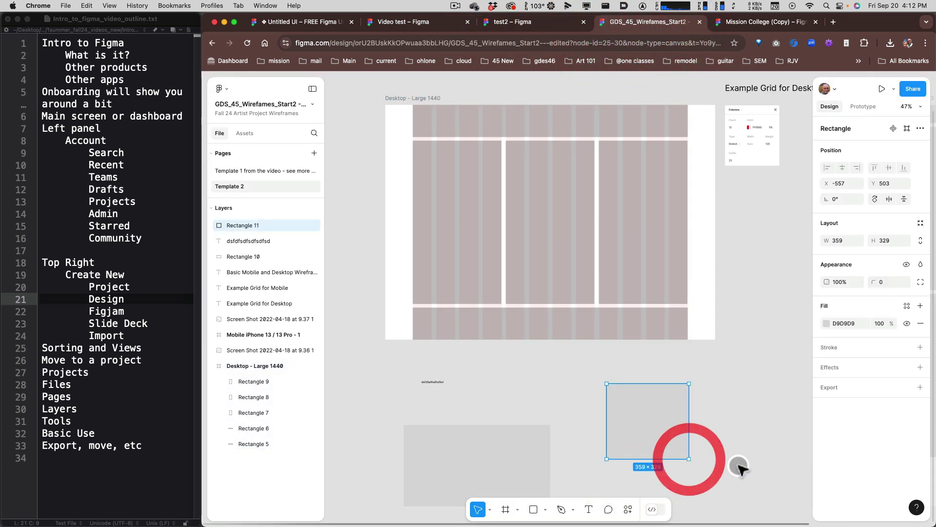